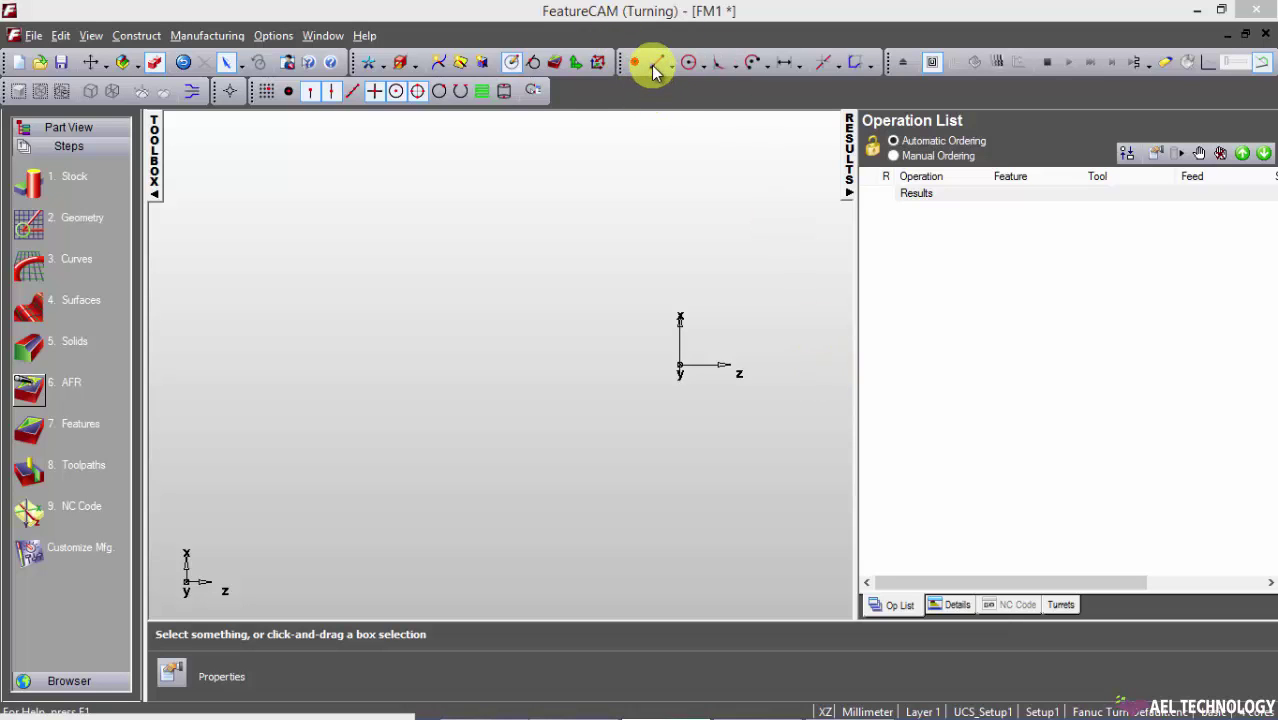
Draw an L from a vertical line and a bottom horizontal line joined at its lower end.
{"action": "left_click", "coordinate": [654, 65]}
{"action": "left_click", "coordinate": [420, 192]}
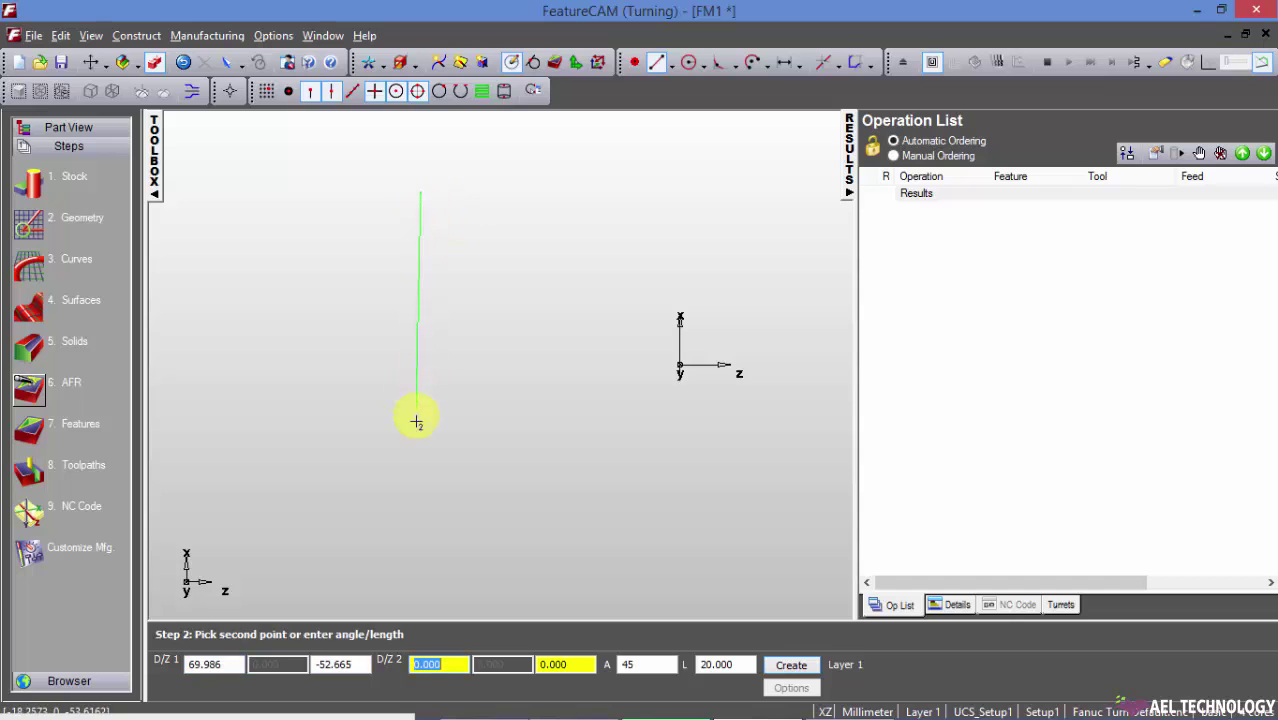
{"action": "left_click", "coordinate": [421, 477]}
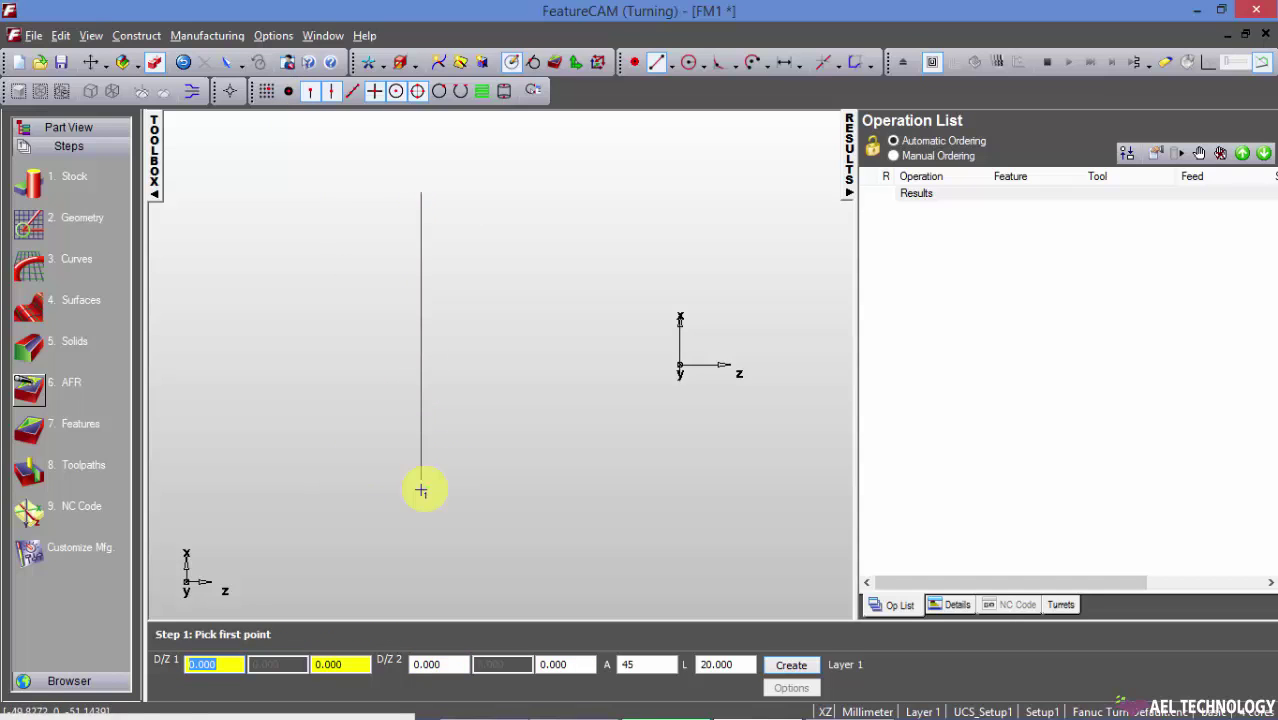
{"action": "left_click", "coordinate": [421, 479]}
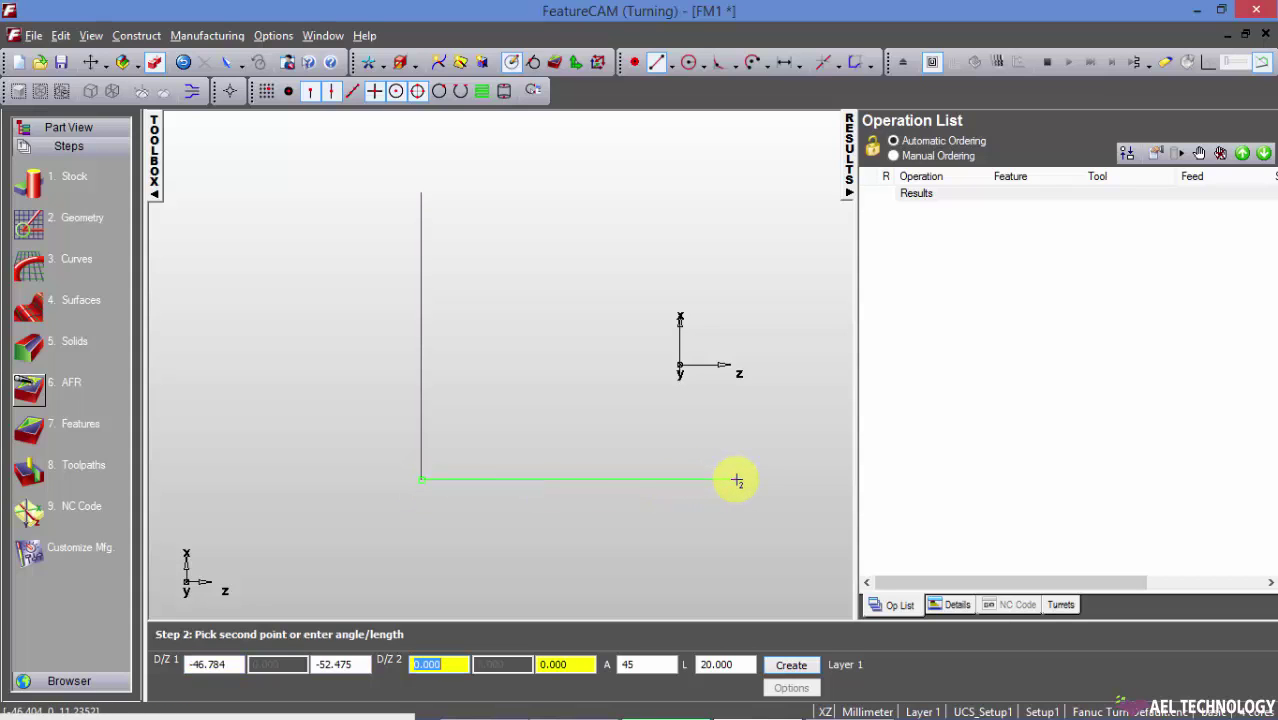
{"action": "left_click", "coordinate": [736, 481]}
Draw a sloped line near the top and a near-horizontal line crossing to the right.
{"action": "left_click", "coordinate": [605, 170]}
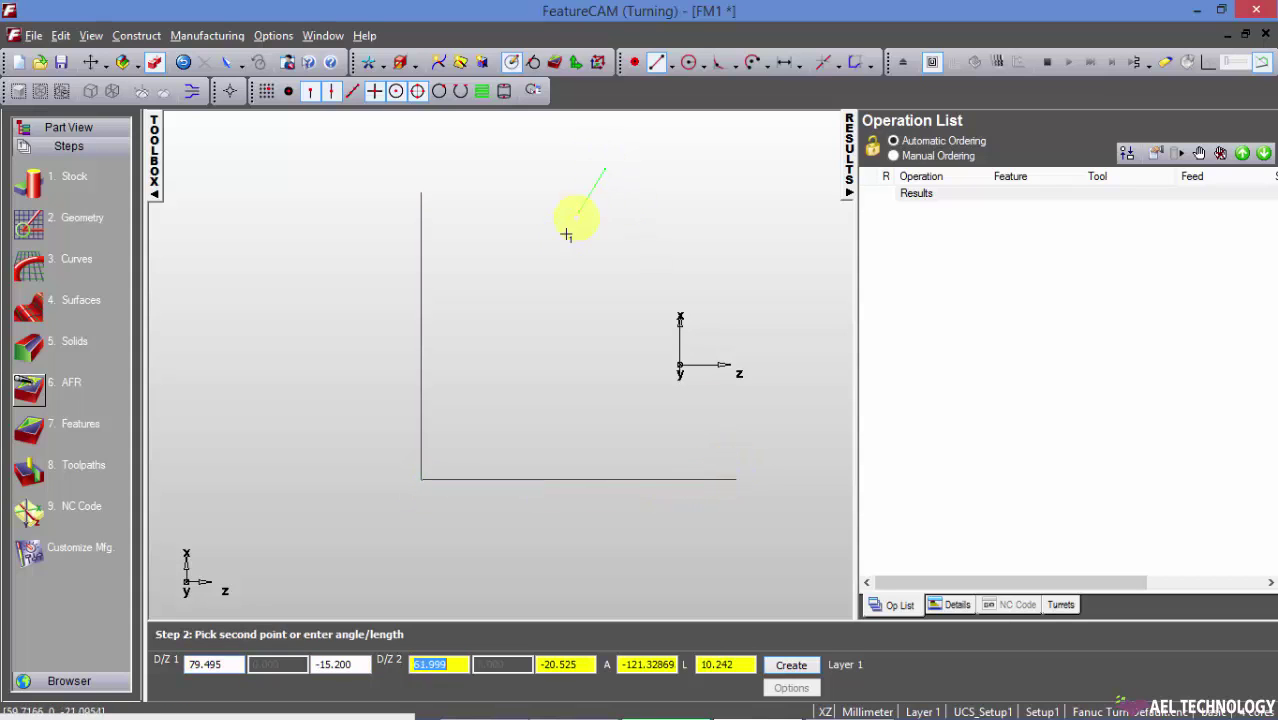
{"action": "left_click", "coordinate": [523, 326]}
{"action": "left_click", "coordinate": [559, 347]}
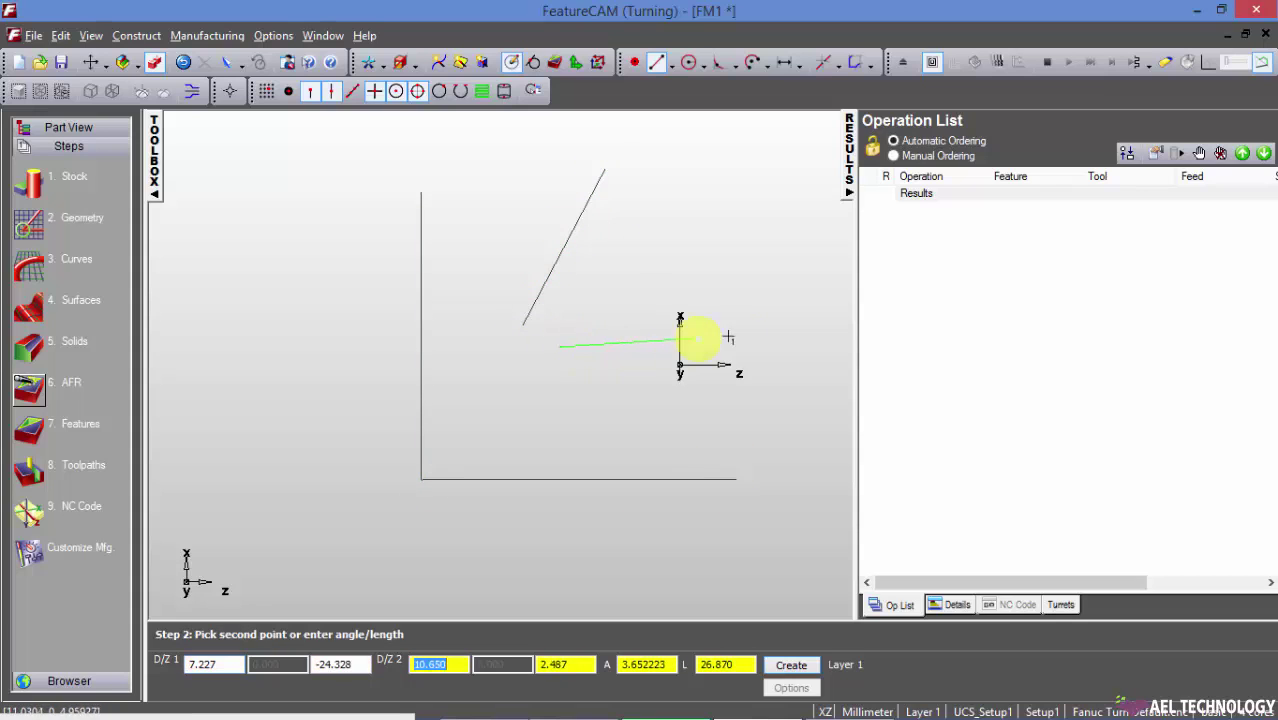
{"action": "left_click", "coordinate": [799, 340]}
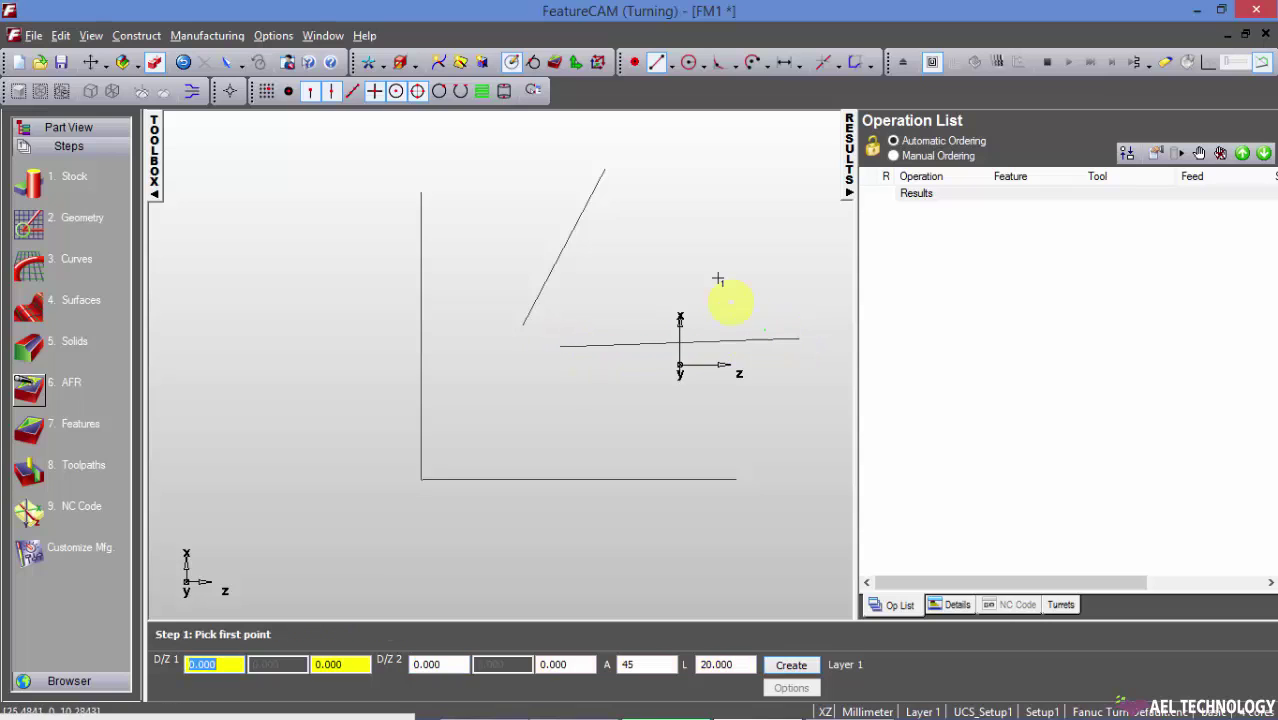
{"action": "left_click", "coordinate": [733, 64]}
Apply a radius 3 Corner Fillet where the vertical line meets the bottom line.
{"action": "left_click", "coordinate": [776, 88]}
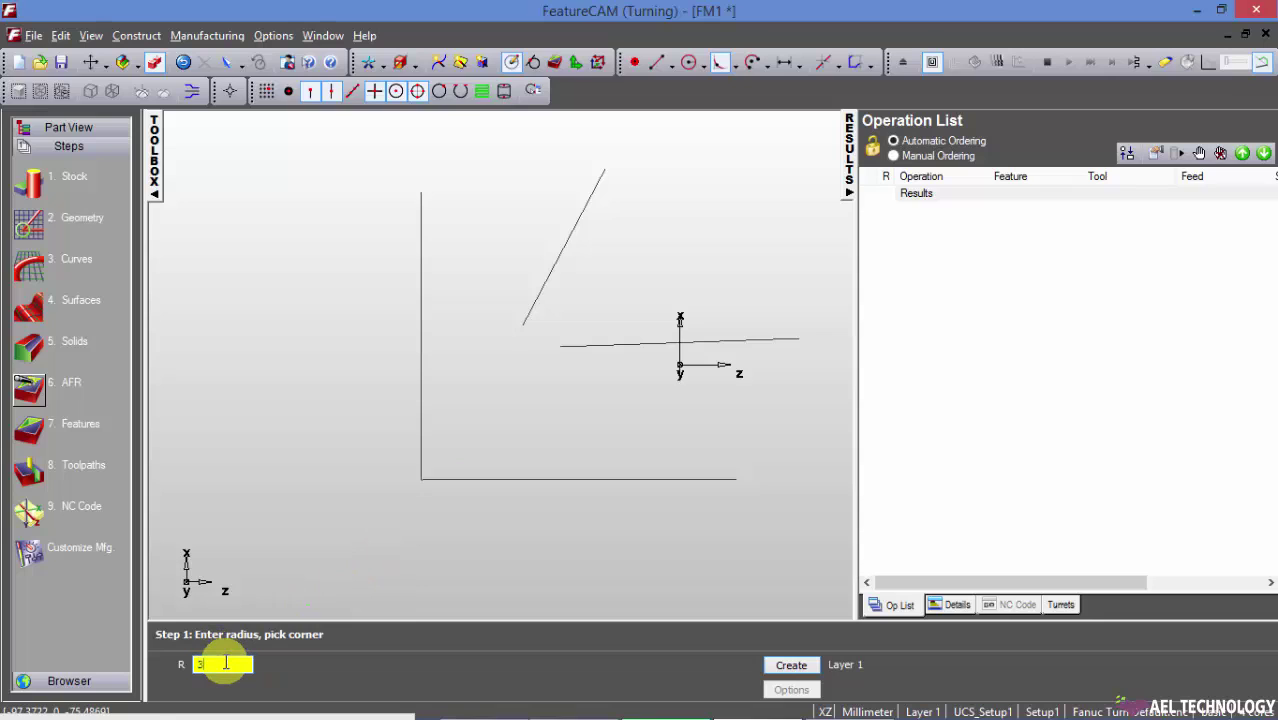
{"action": "key", "text": "Return"}
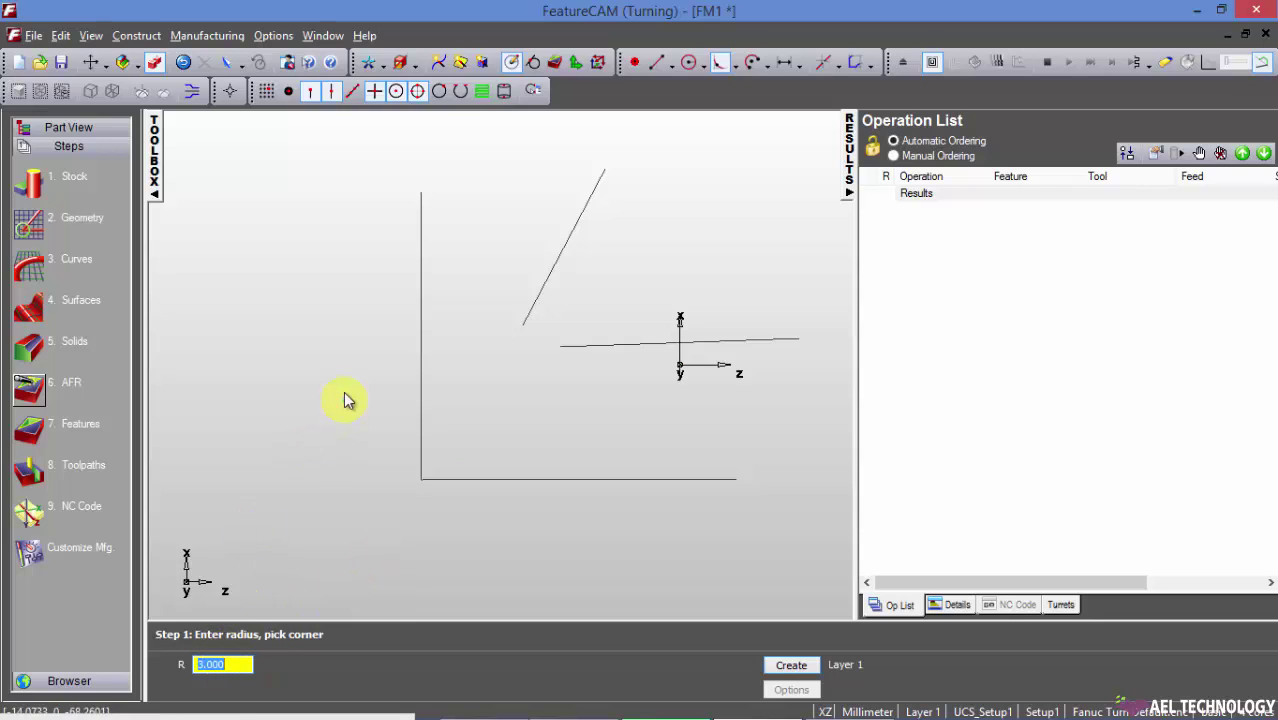
{"action": "left_click", "coordinate": [421, 483]}
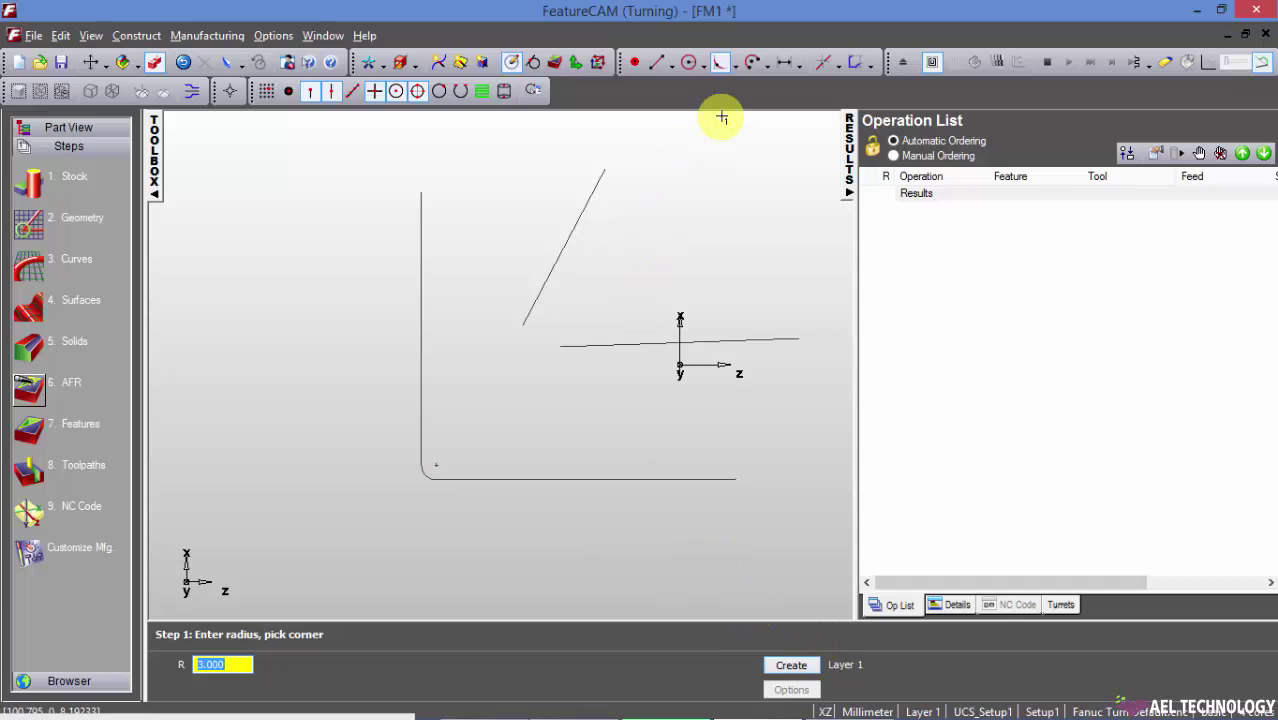
{"action": "left_click", "coordinate": [721, 66]}
Add a 2 Pt Fillet of radius 3 between the sloped and near-horizontal lines.
{"action": "left_click", "coordinate": [733, 65]}
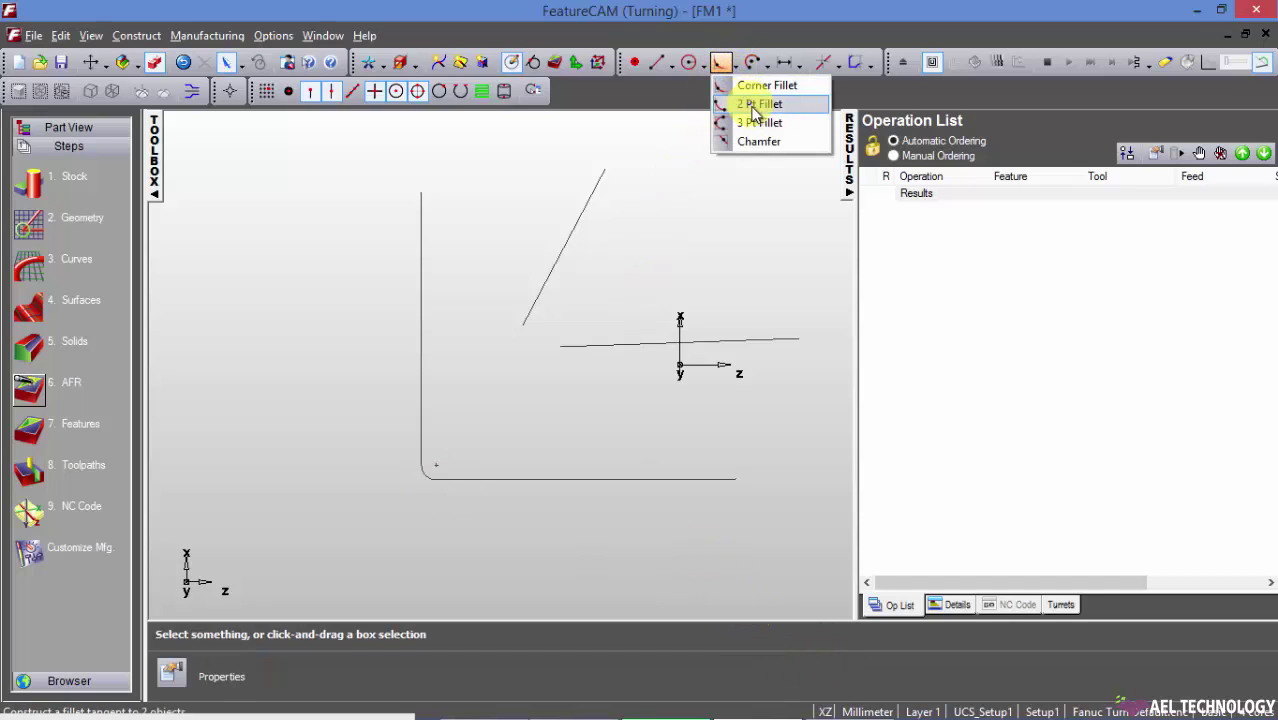
{"action": "left_click", "coordinate": [755, 107]}
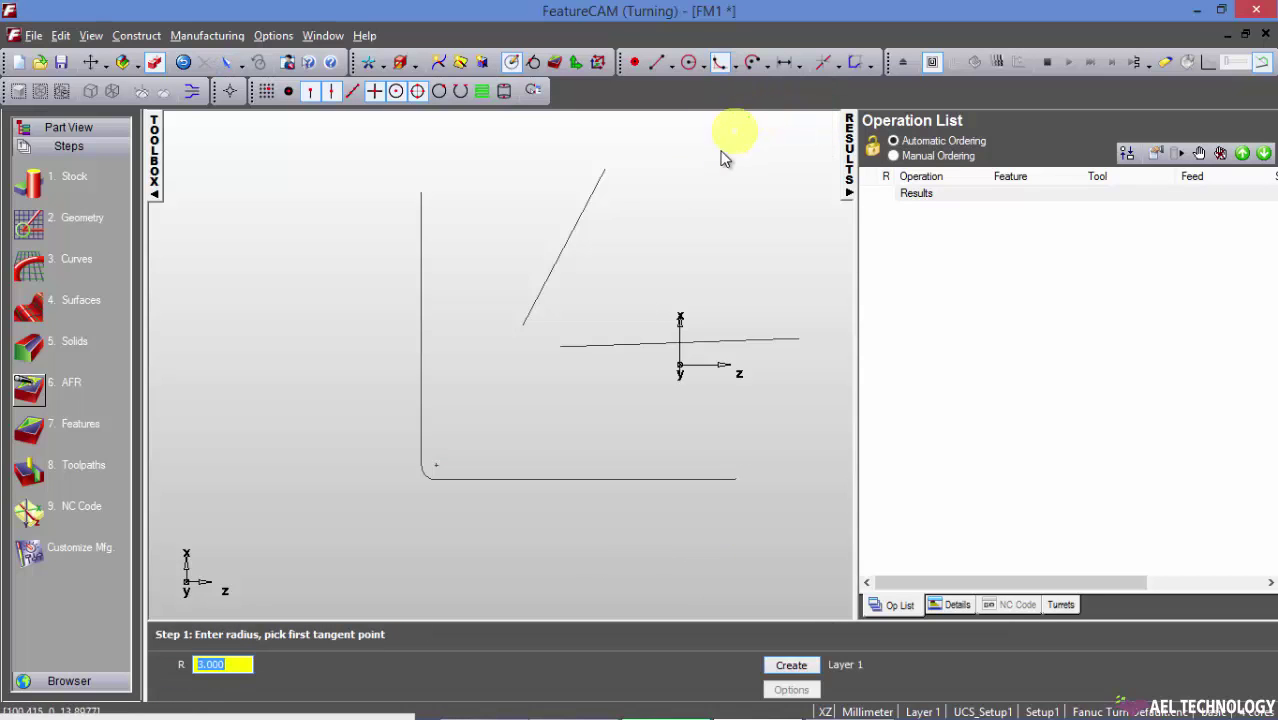
{"action": "left_click_drag", "start_coordinate": [198, 663], "coordinate": [229, 663]}
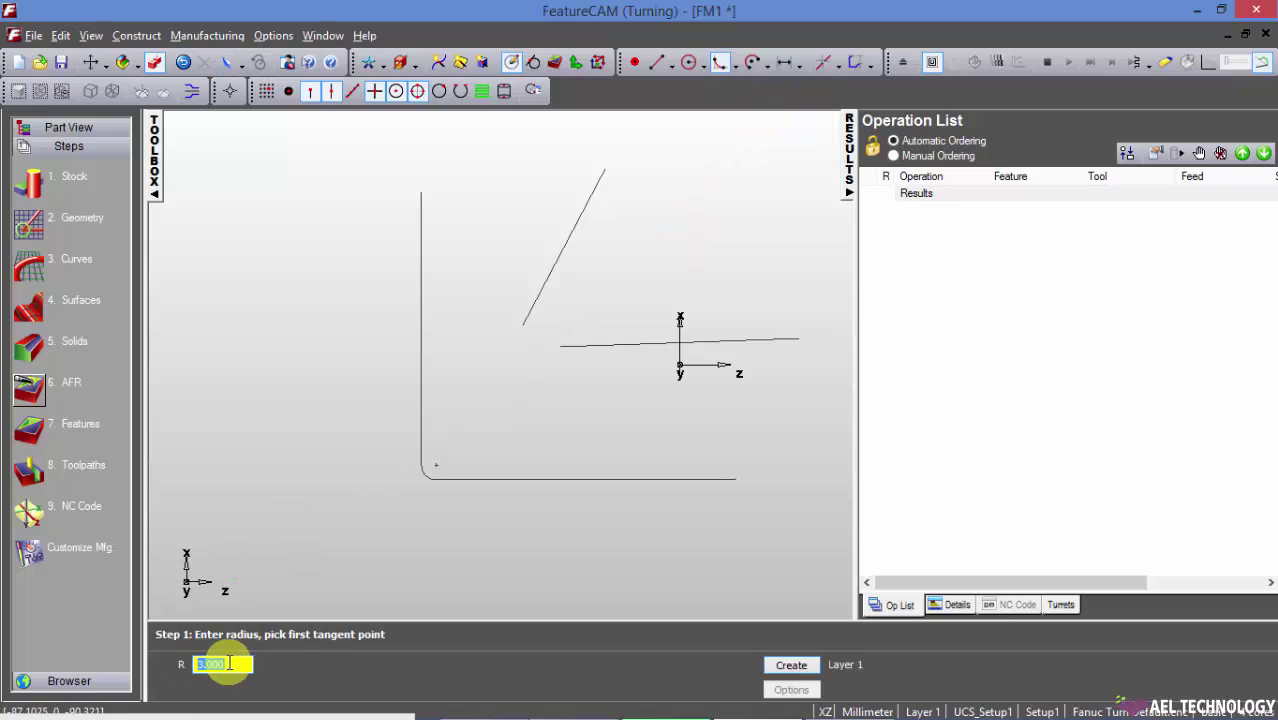
{"action": "left_click", "coordinate": [527, 323]}
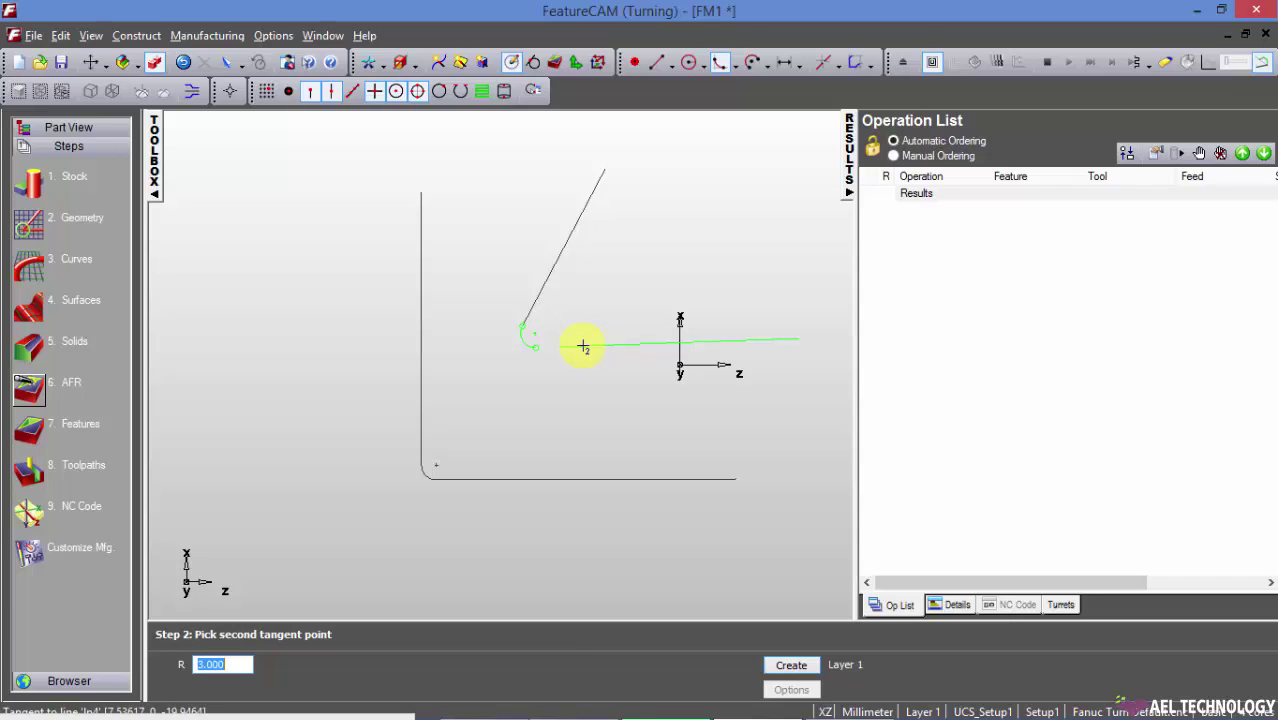
{"action": "left_click", "coordinate": [583, 346]}
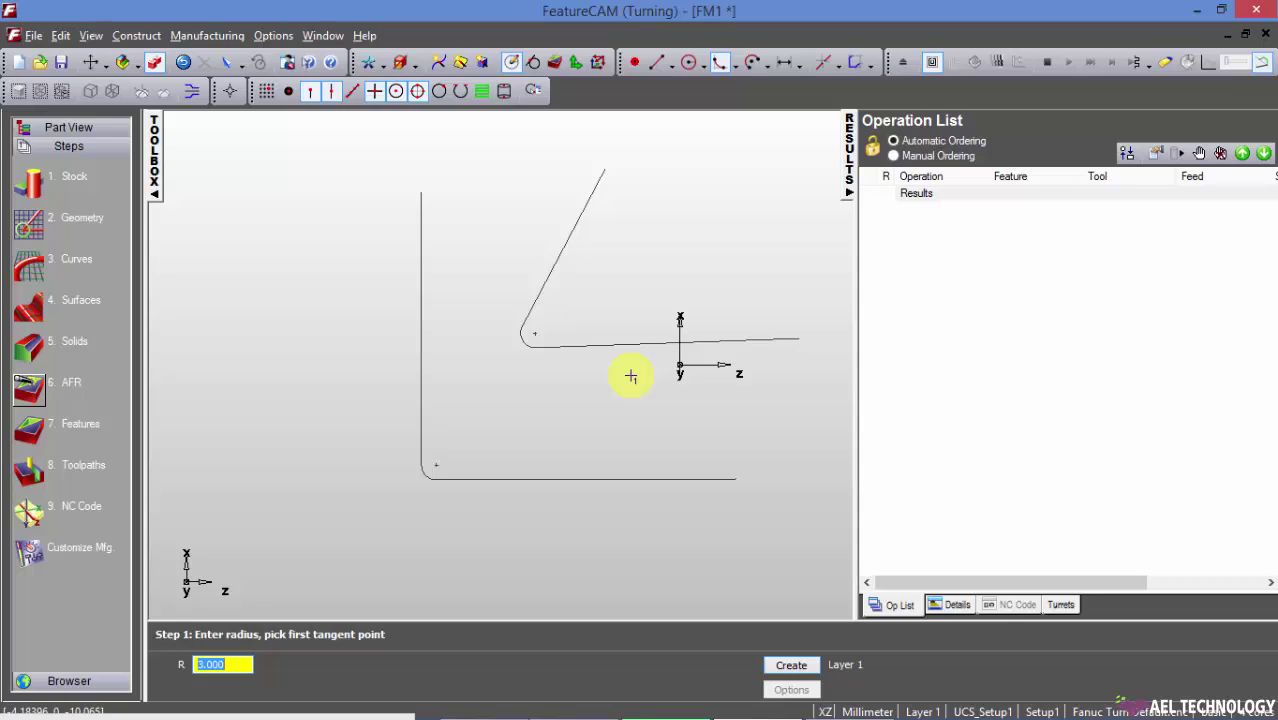
Draw a horizontal, a vertical and a slanted line at the lower left.
{"action": "left_click", "coordinate": [734, 66]}
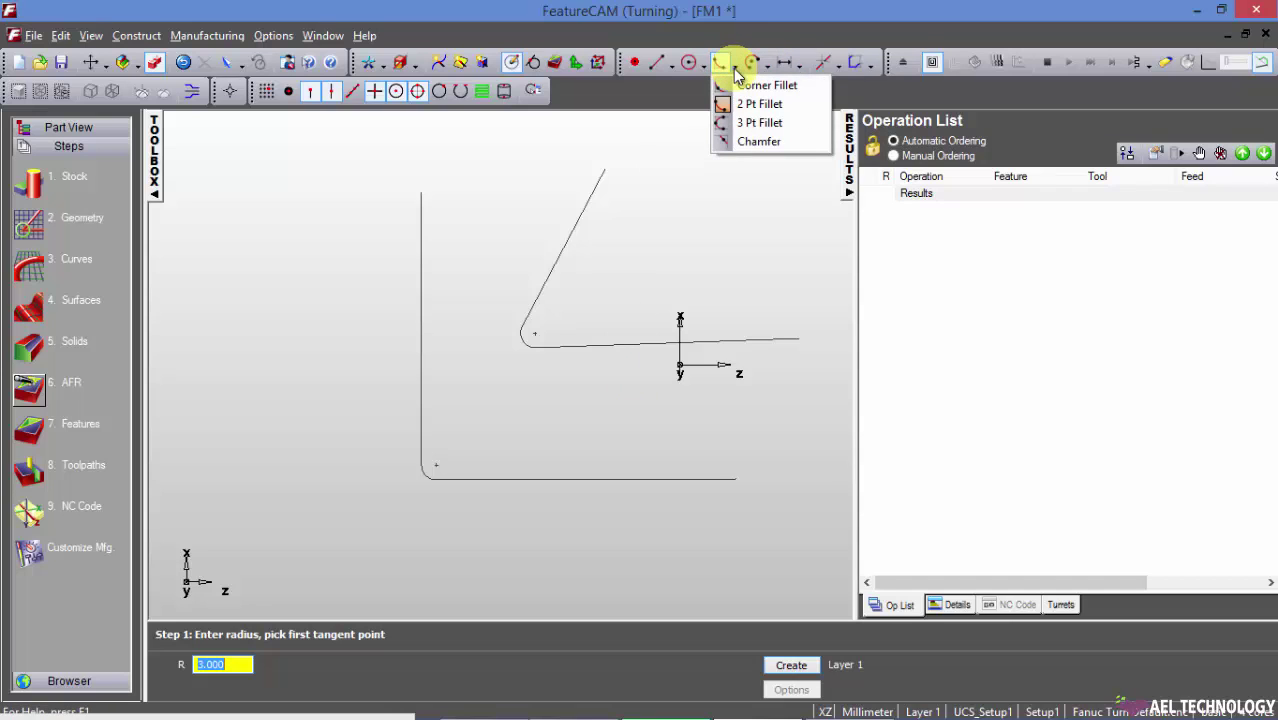
{"action": "key", "text": "Escape"}
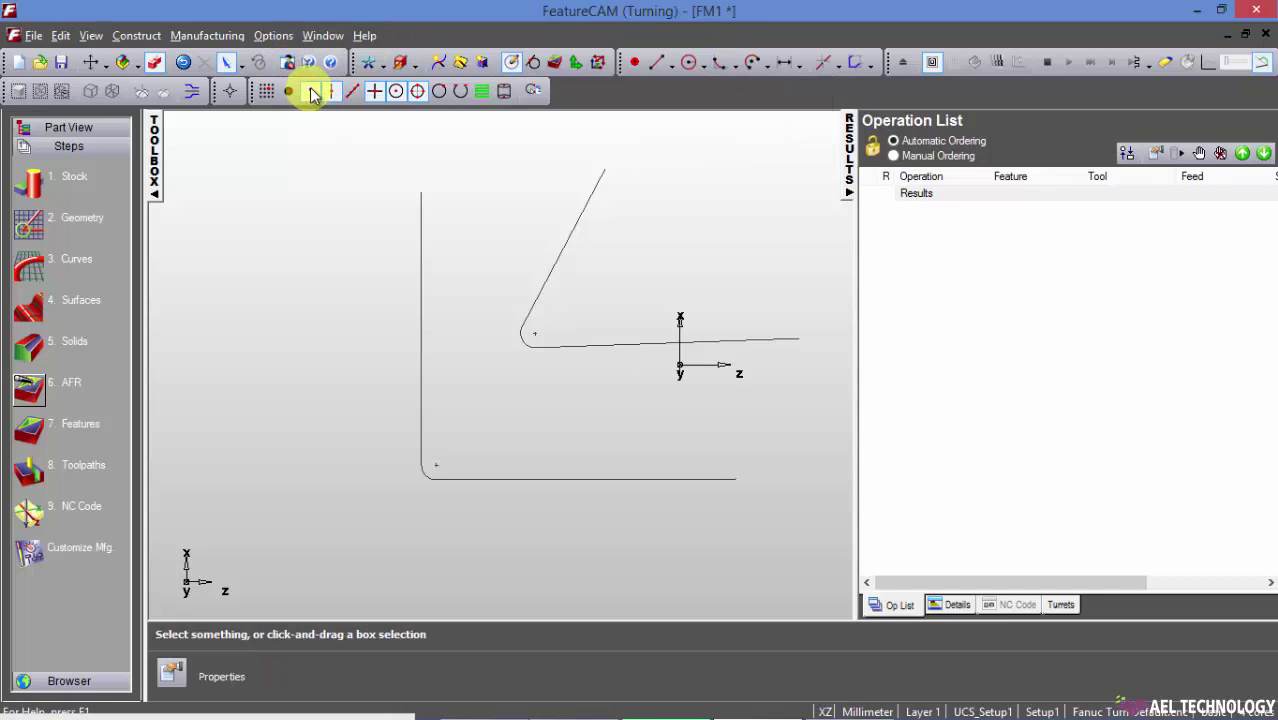
{"action": "left_click", "coordinate": [656, 62]}
{"action": "left_click", "coordinate": [168, 414]}
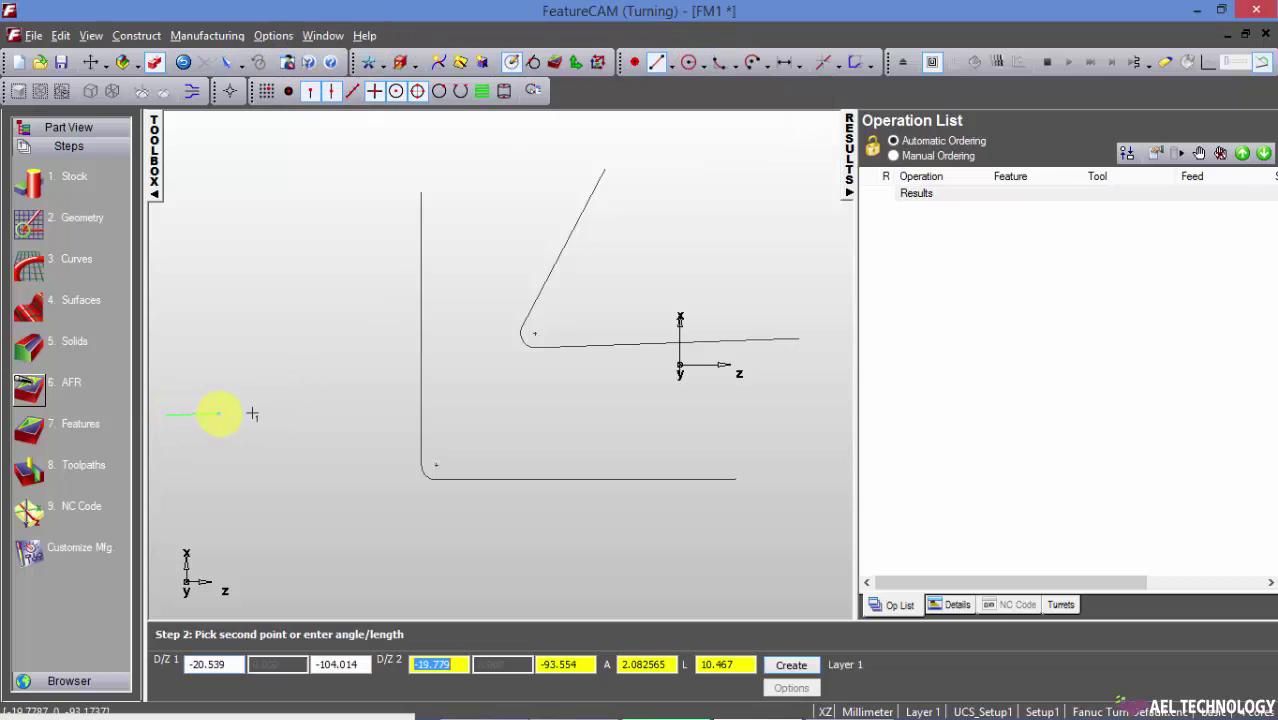
{"action": "left_click", "coordinate": [531, 414]}
{"action": "left_click", "coordinate": [217, 374]}
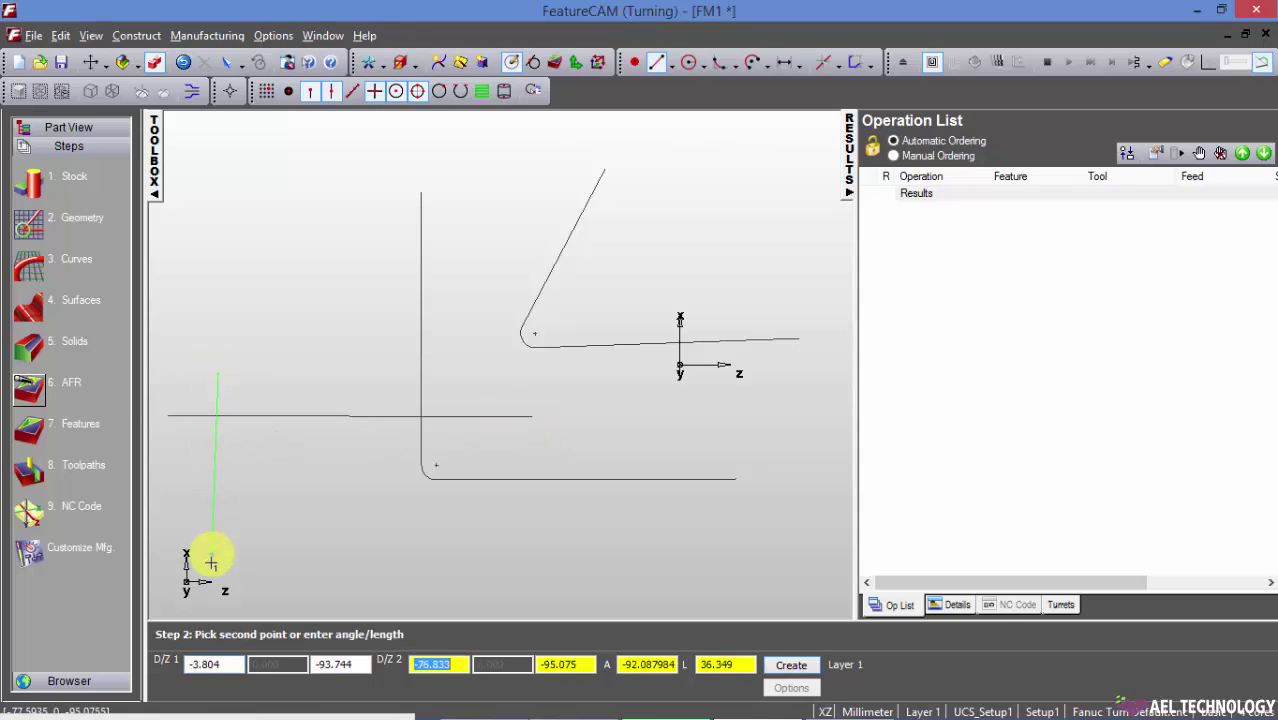
{"action": "left_click", "coordinate": [212, 562]}
{"action": "left_click", "coordinate": [261, 369]}
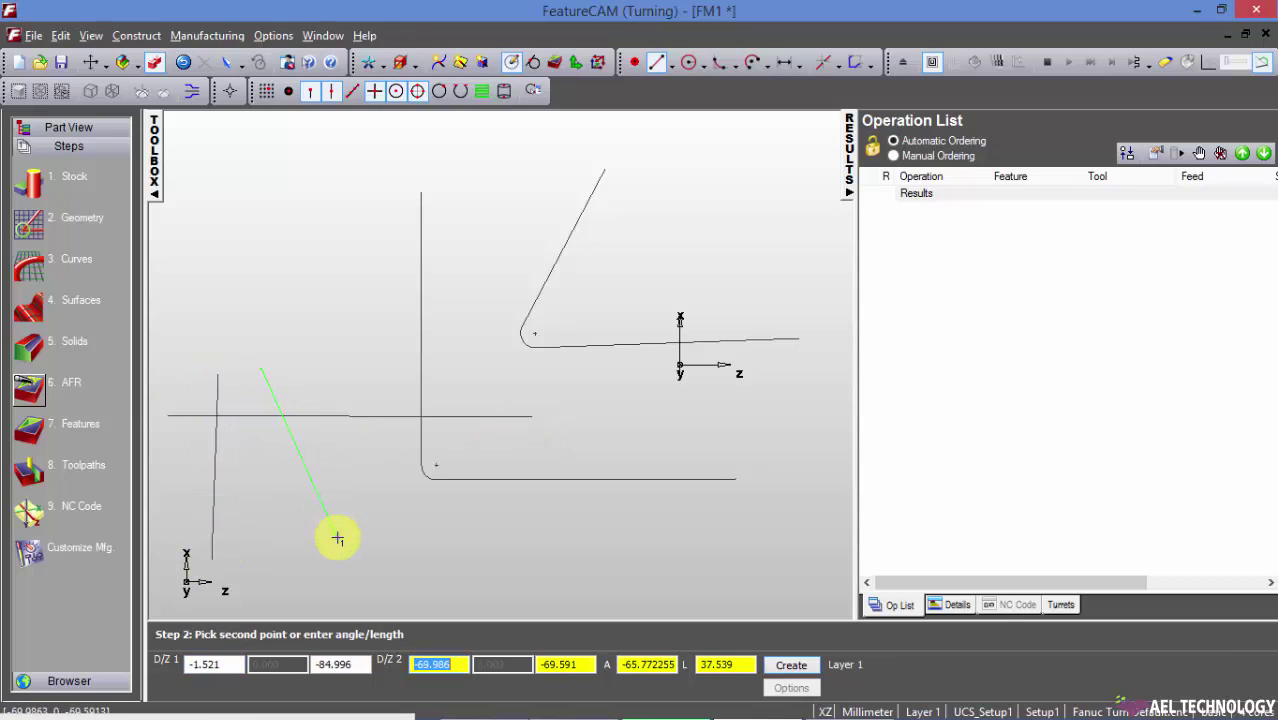
{"action": "left_click", "coordinate": [337, 535]}
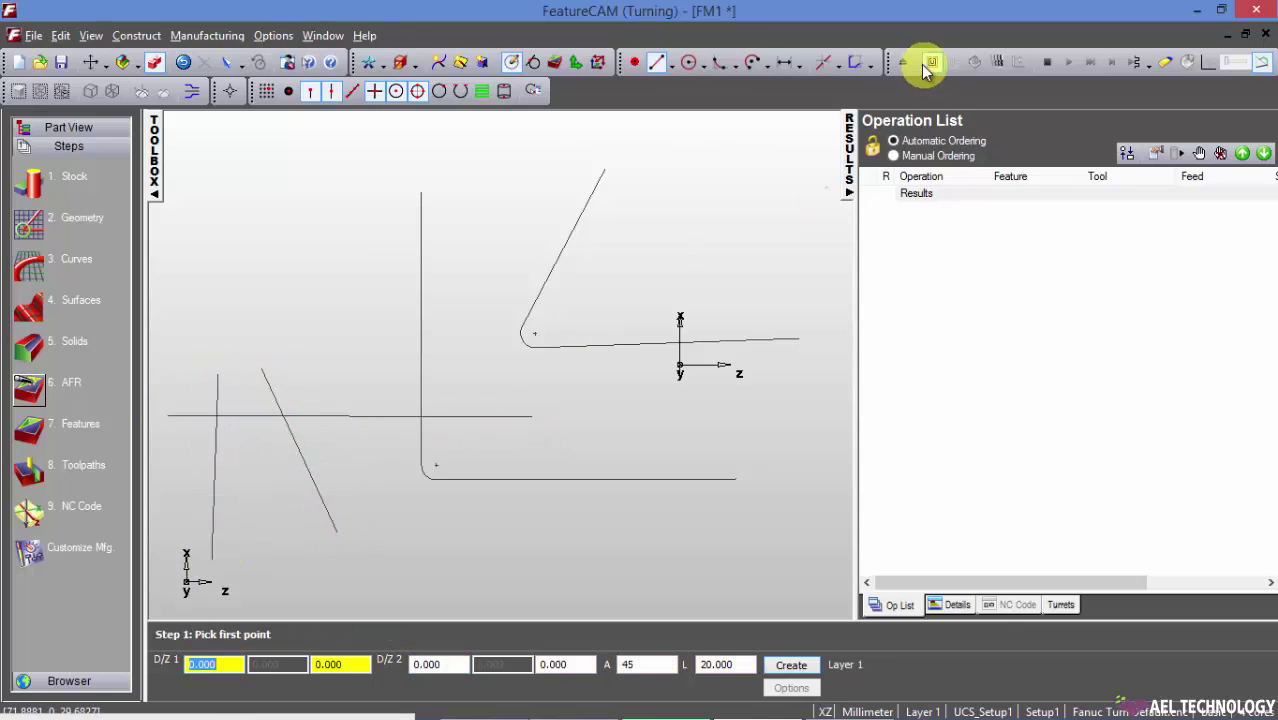
Fit a 3 Pt Fillet arc tangent to the vertical, horizontal and slanted lines.
{"action": "left_click", "coordinate": [738, 64]}
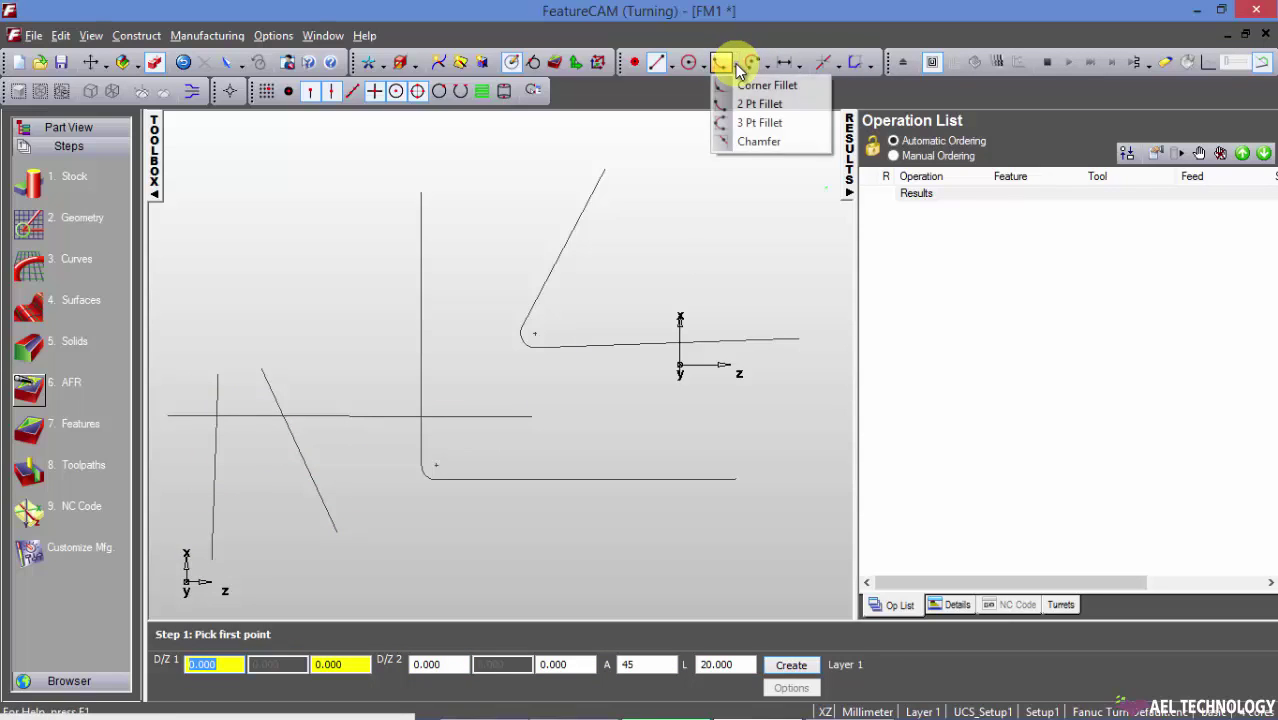
{"action": "left_click", "coordinate": [765, 123]}
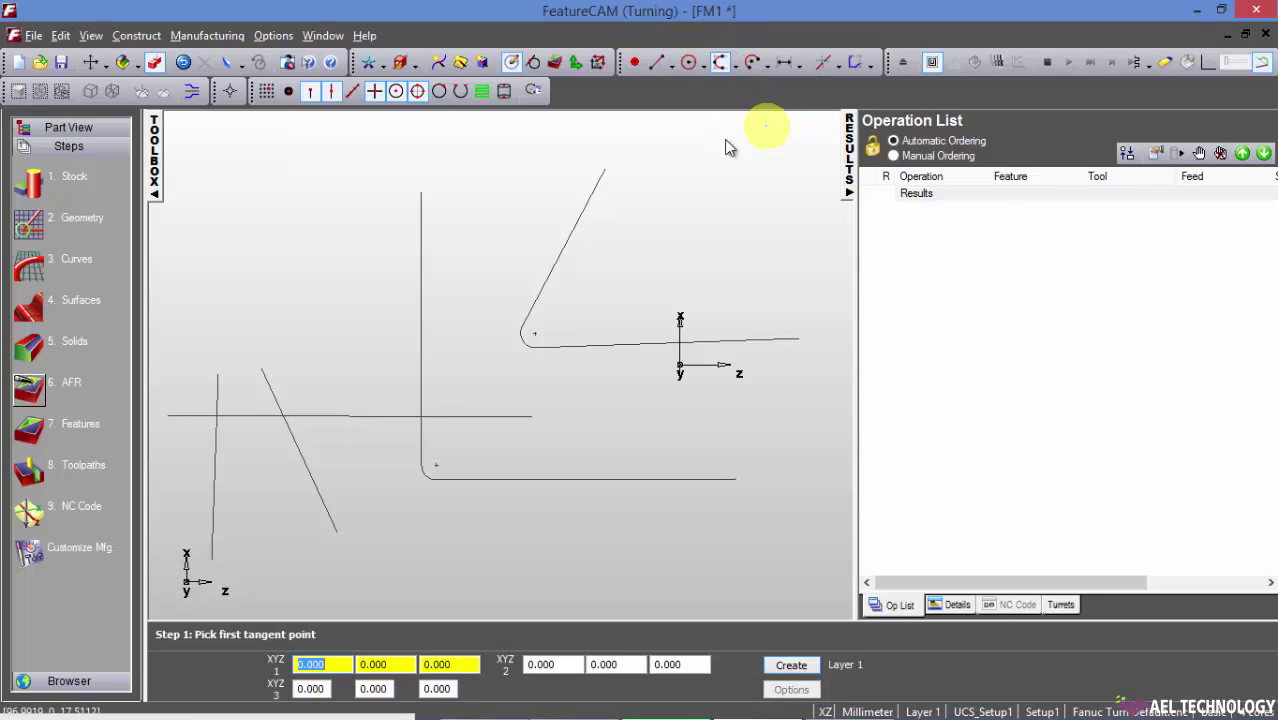
{"action": "left_click", "coordinate": [218, 451]}
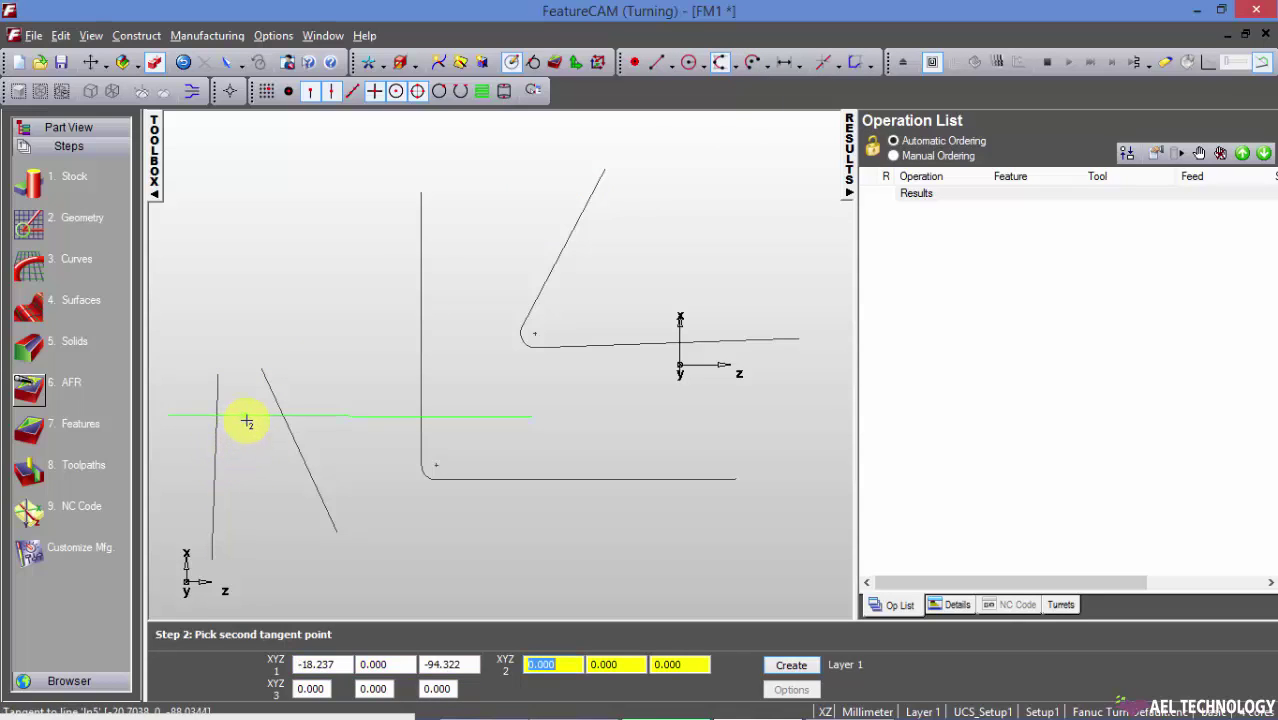
{"action": "left_click", "coordinate": [250, 418]}
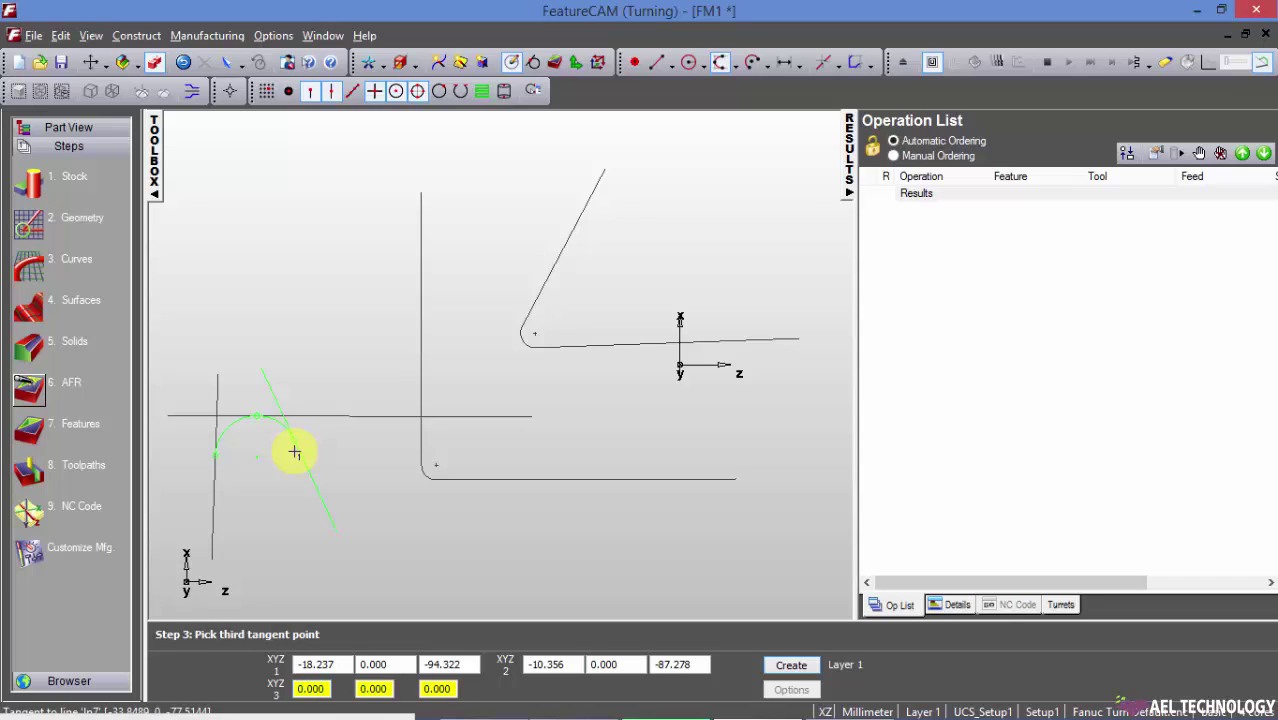
{"action": "left_click", "coordinate": [295, 452]}
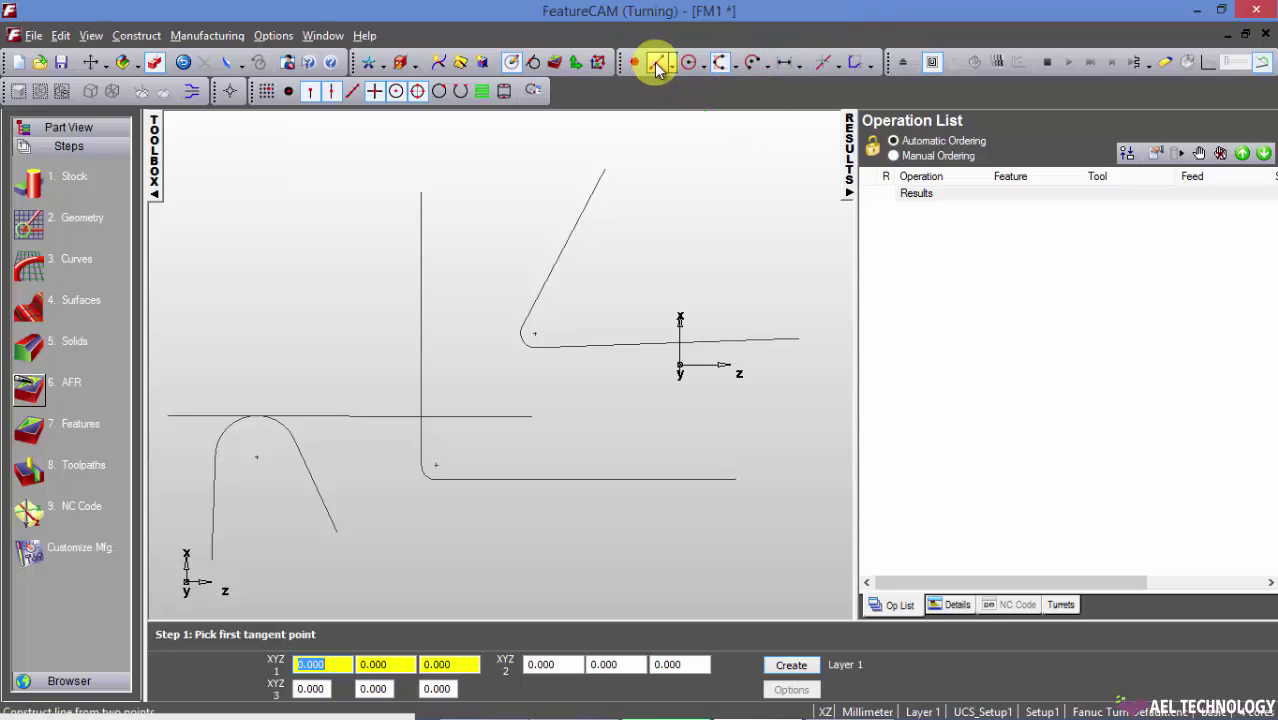
Delete all existing sketch curves, including the leftover horizontal line.
{"action": "key", "text": "ctrl+a"}
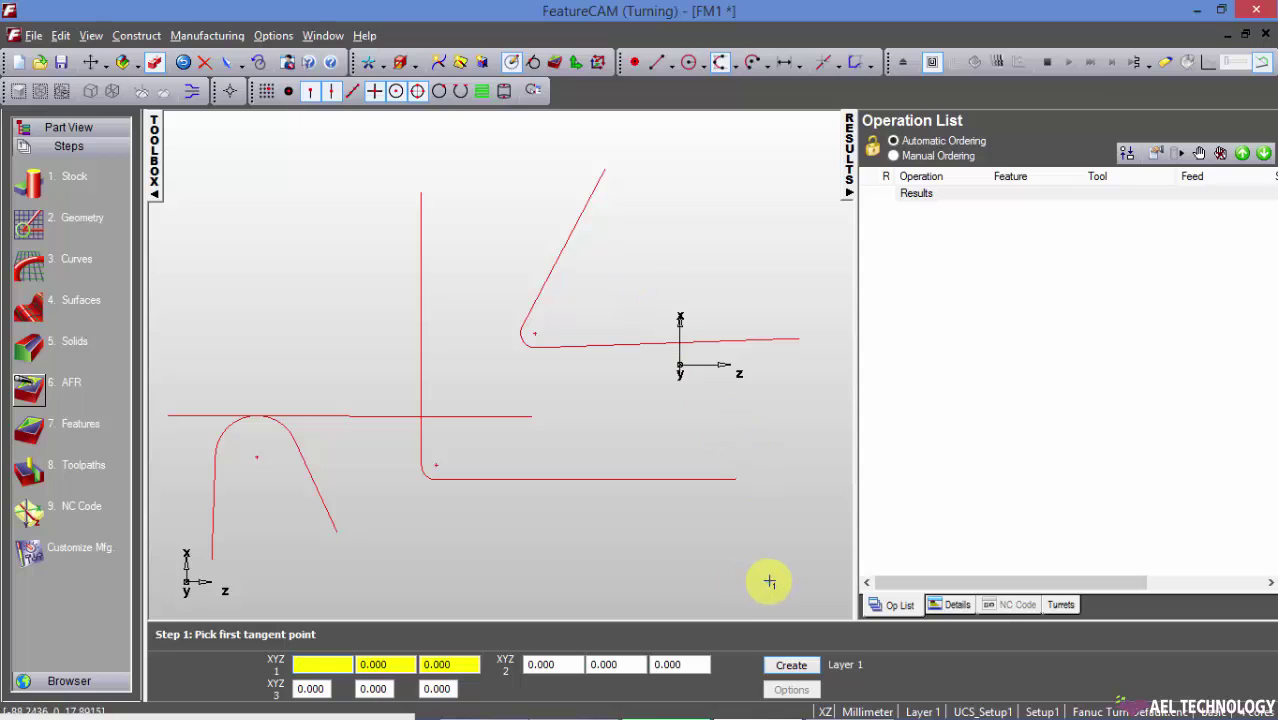
{"action": "key", "text": "Escape"}
{"action": "left_click_drag", "start_coordinate": [813, 582], "coordinate": [191, 145]}
{"action": "key", "text": "Delete"}
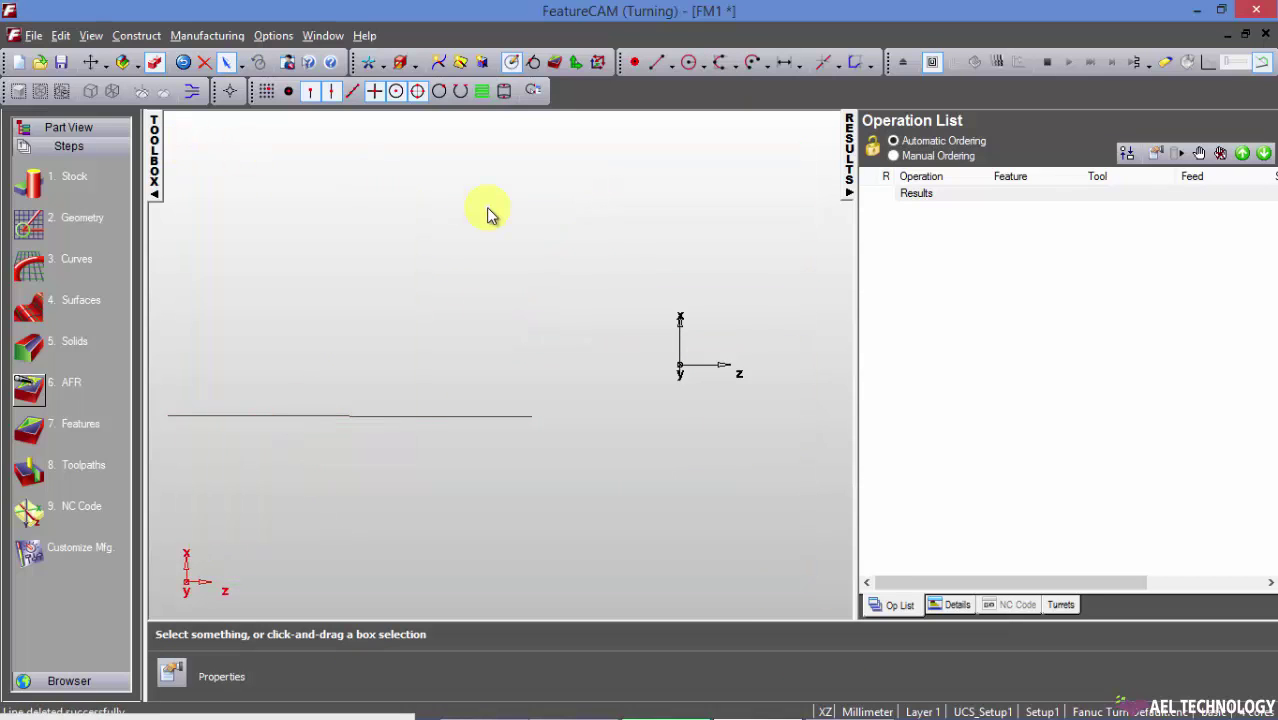
{"action": "left_click", "coordinate": [467, 417]}
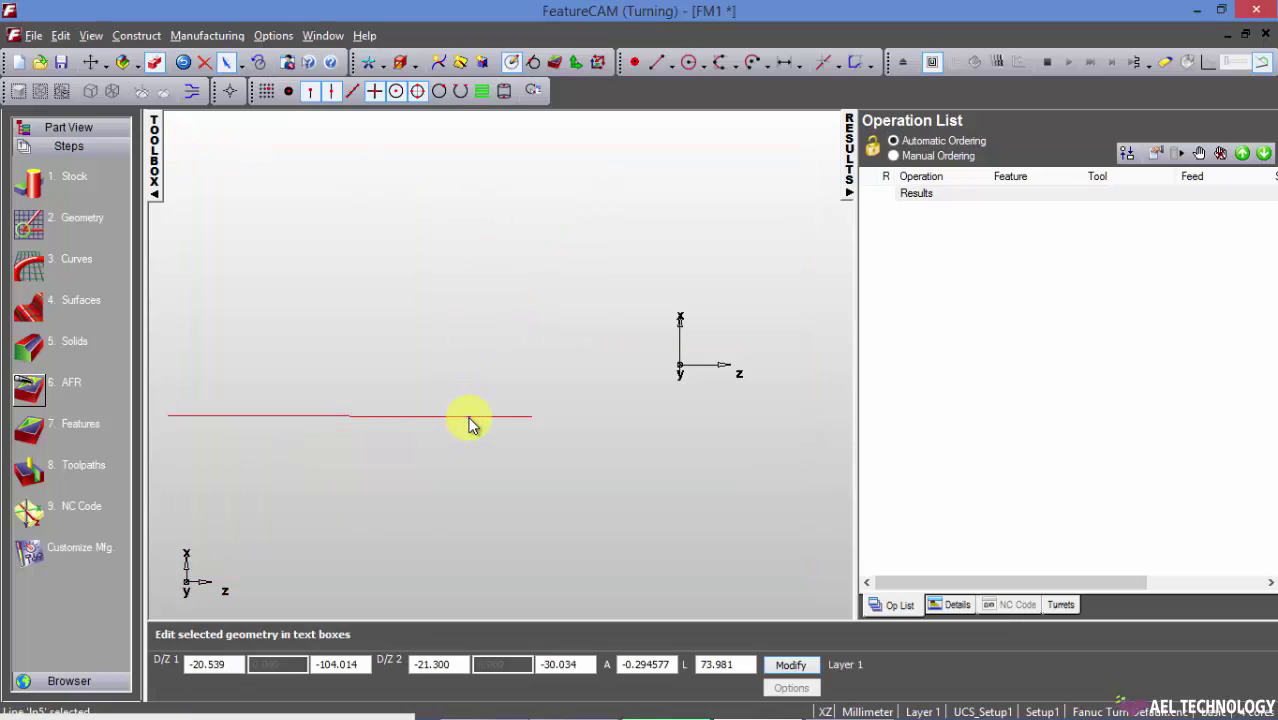
{"action": "key", "text": "Delete"}
Draw a new vertical line with a horizontal line running right from its bottom.
{"action": "left_click", "coordinate": [656, 62]}
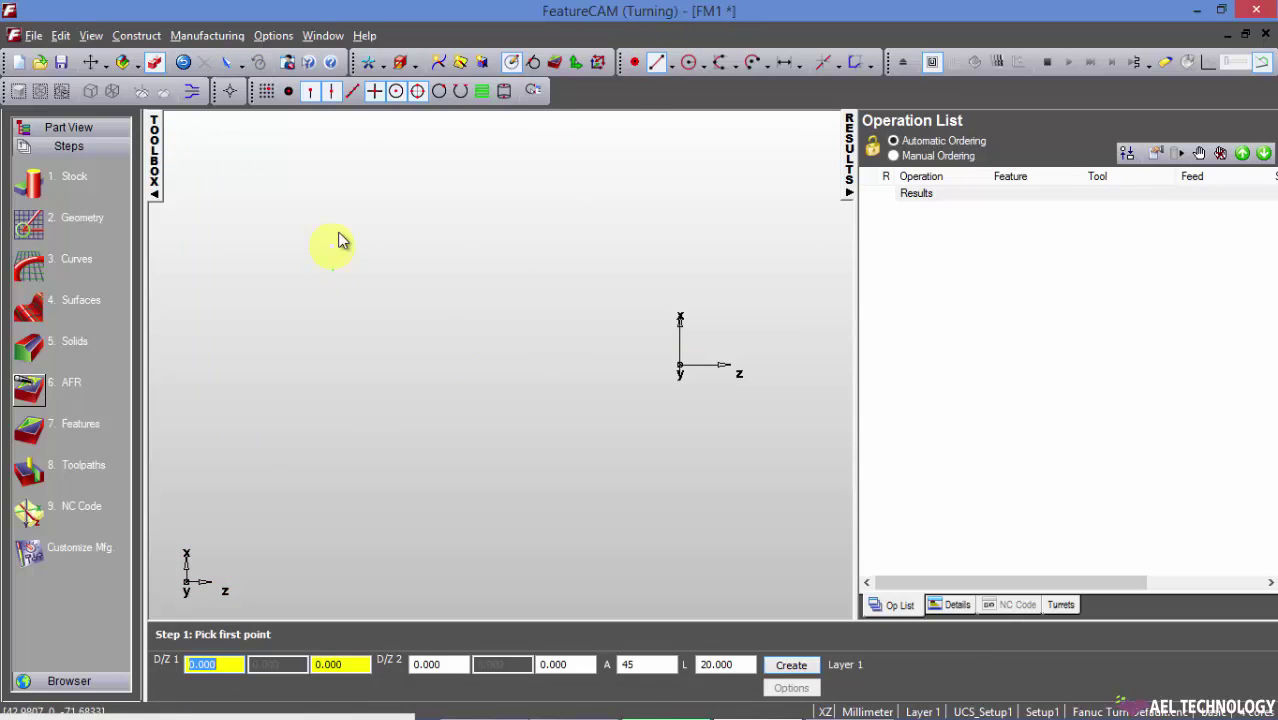
{"action": "left_click", "coordinate": [399, 208]}
{"action": "left_click", "coordinate": [400, 442]}
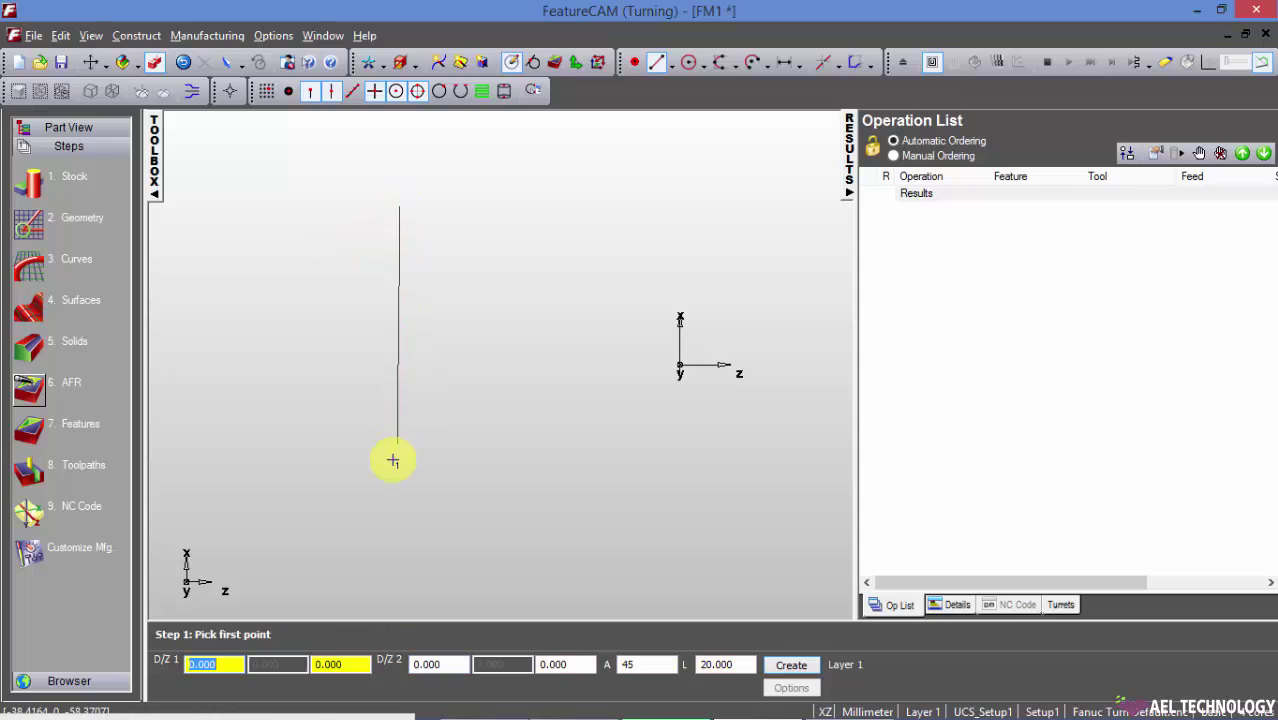
{"action": "left_click", "coordinate": [399, 444]}
{"action": "left_click", "coordinate": [648, 444]}
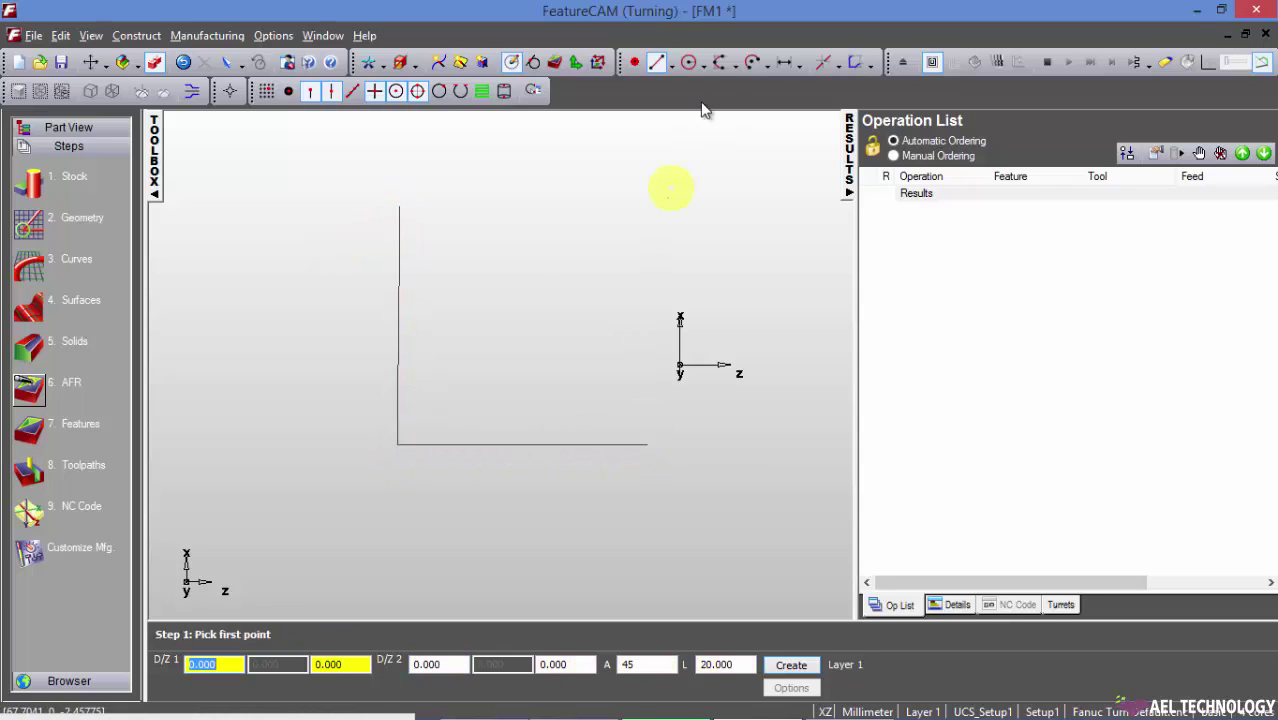
{"action": "key", "text": "Escape"}
Chamfer the L's corner with Width 2 and Height 2.
{"action": "left_click", "coordinate": [734, 65]}
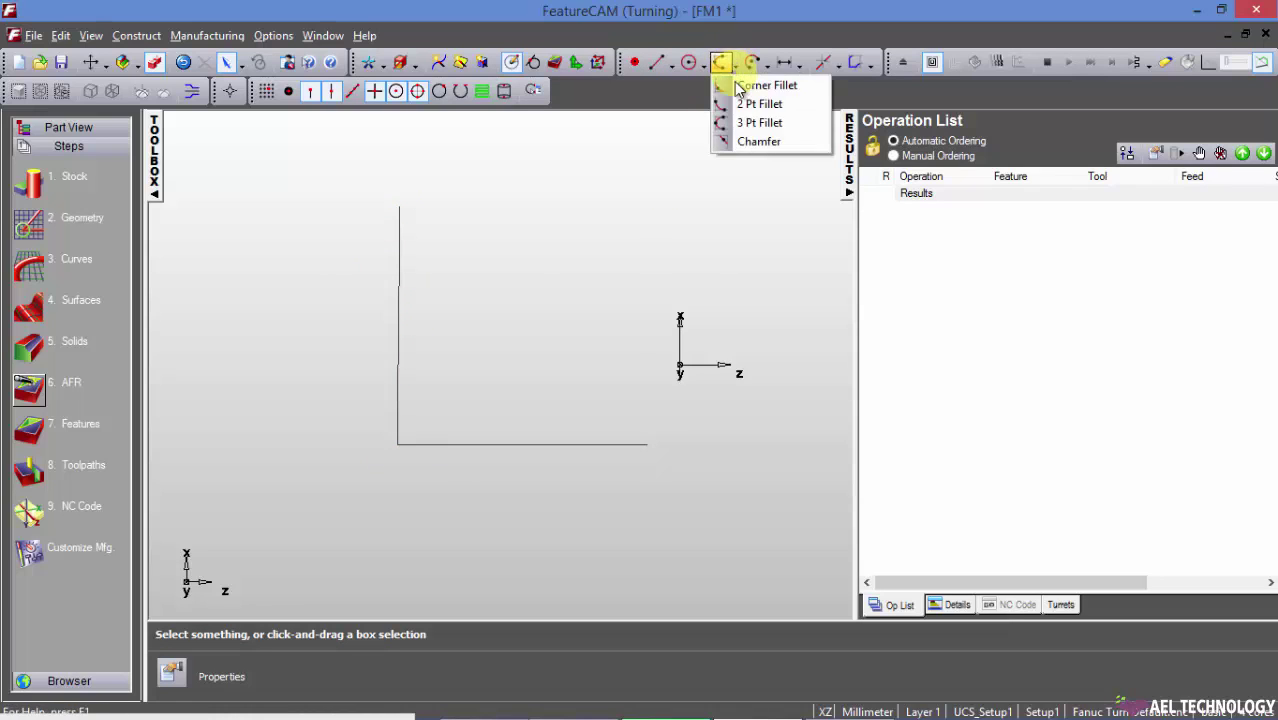
{"action": "left_click", "coordinate": [755, 143]}
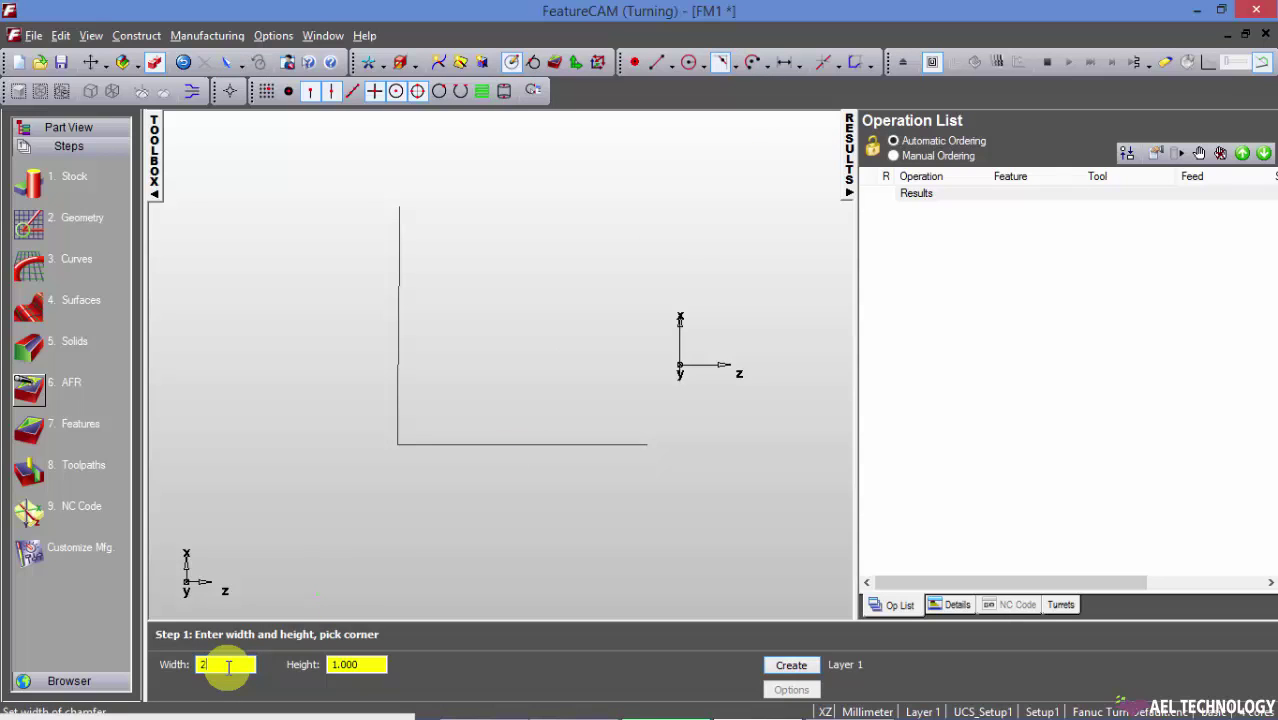
{"action": "type", "text": "2"}
{"action": "double_click", "coordinate": [368, 665]}
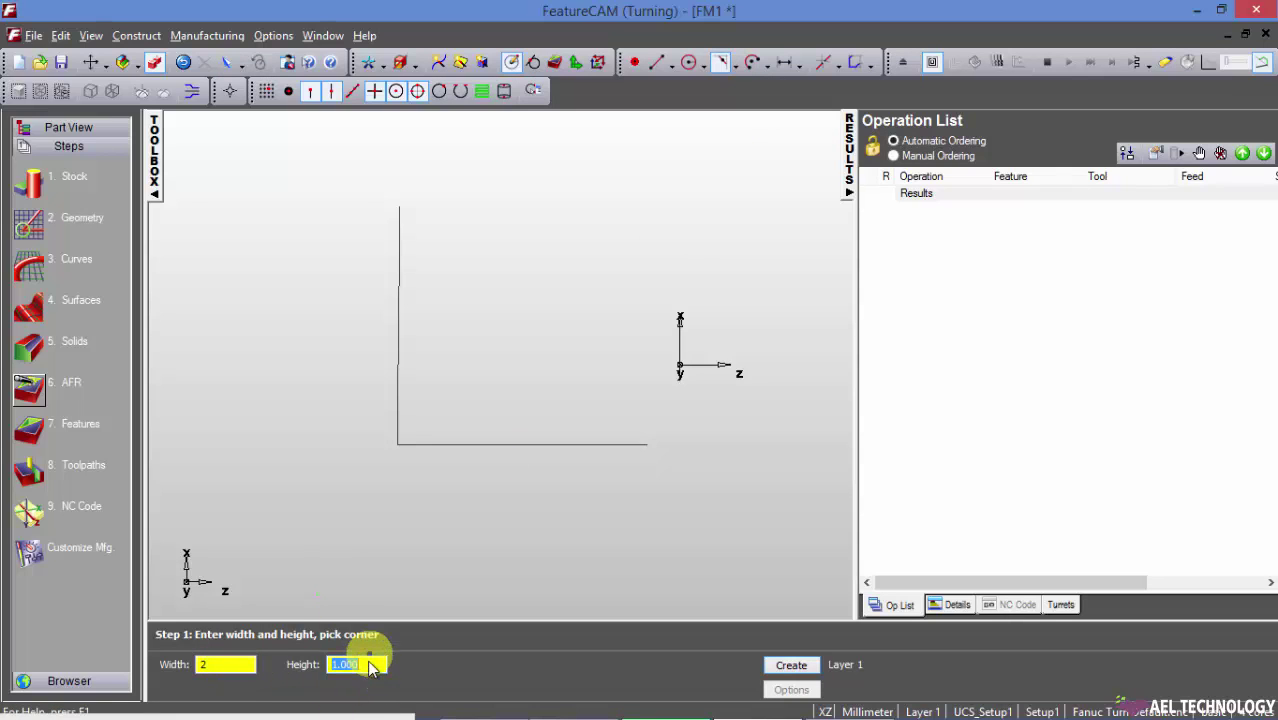
{"action": "type", "text": "2"}
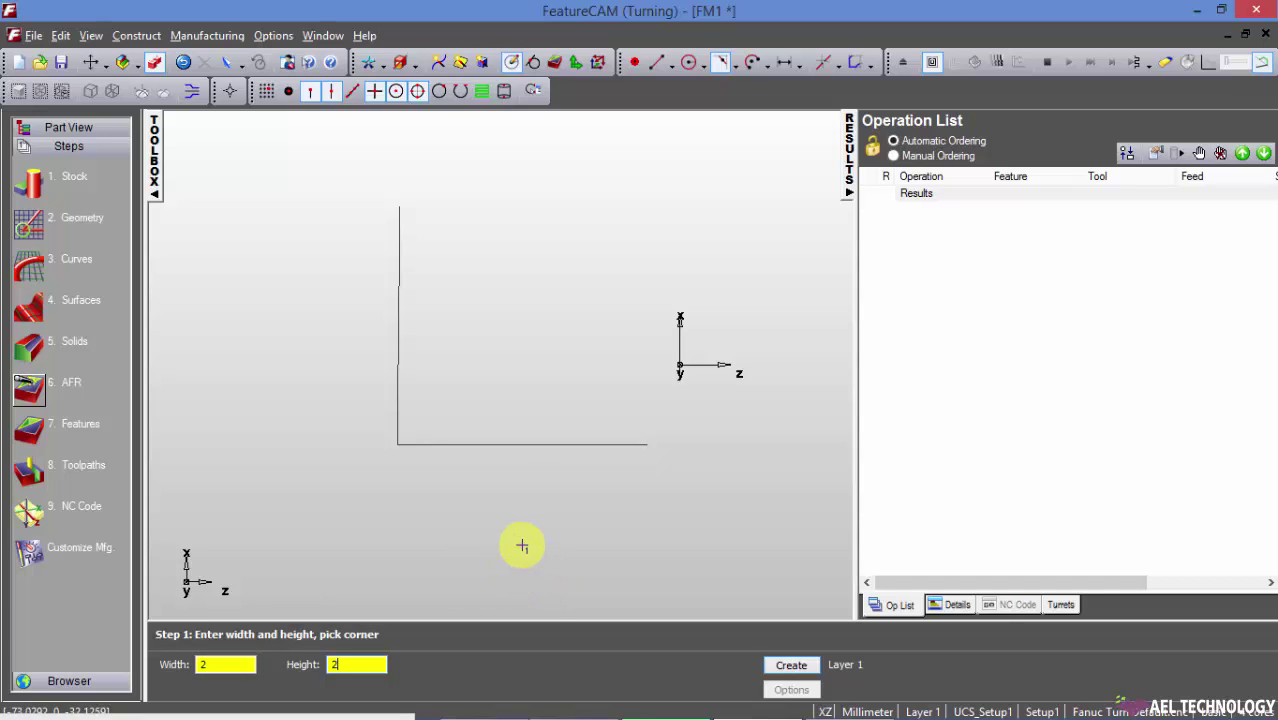
{"action": "left_click", "coordinate": [436, 425]}
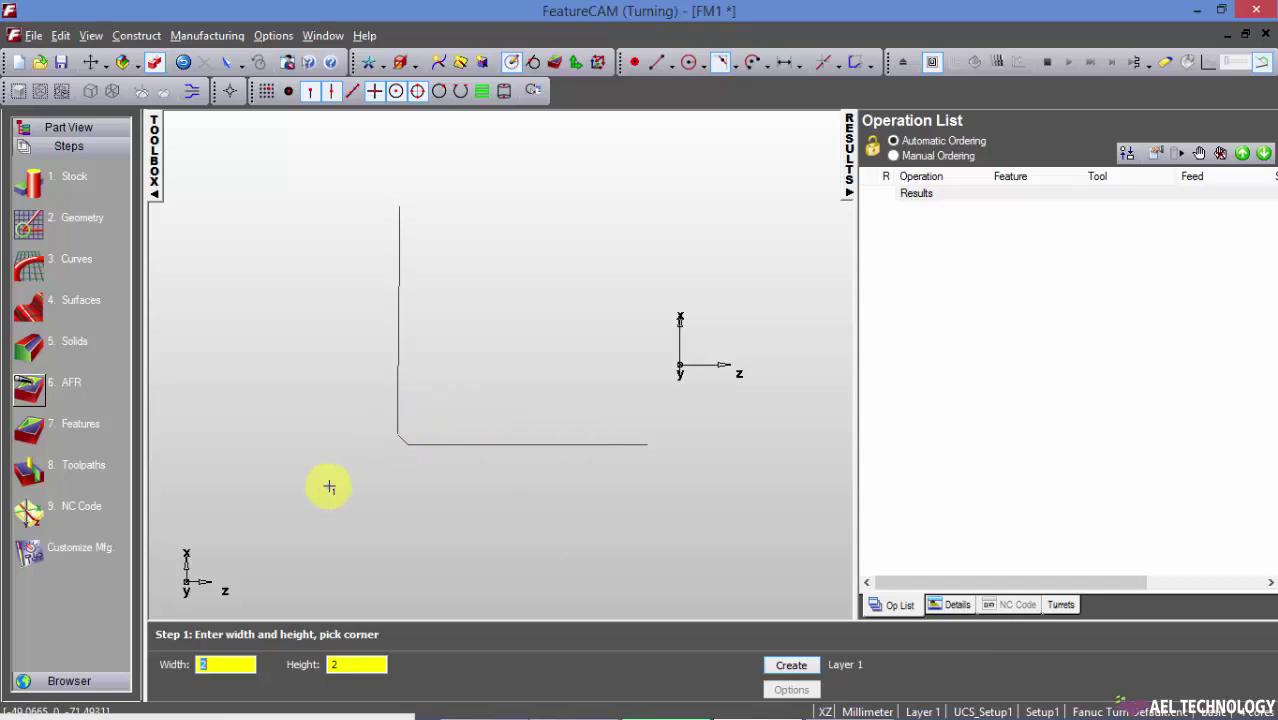
{"action": "left_click", "coordinate": [401, 443]}
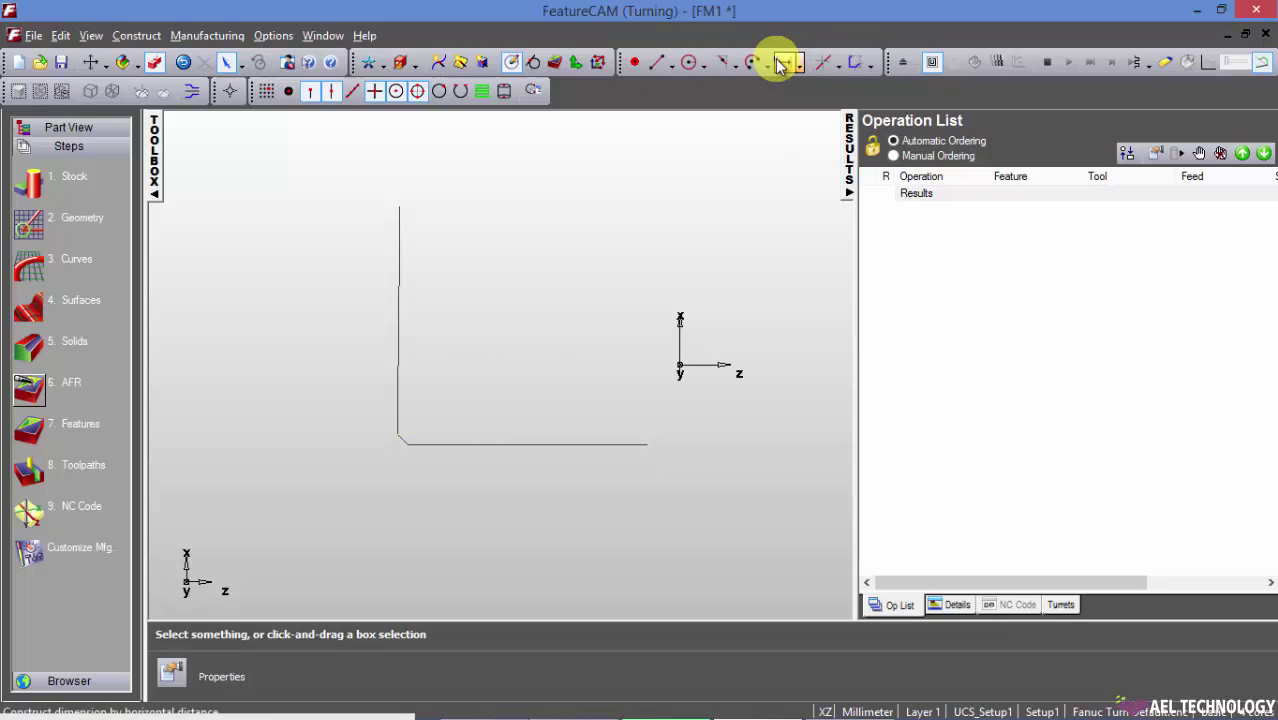
Delete the L sketch and draw a 3 Pts arc in the upper left of the canvas.
{"action": "mouse_move", "coordinate": [340, 172]}
{"action": "left_mouse_down"}
{"action": "mouse_move", "coordinate": [770, 508]}
{"action": "mouse_move", "coordinate": [768, 528]}
{"action": "left_mouse_up"}
{"action": "key", "text": "Delete"}
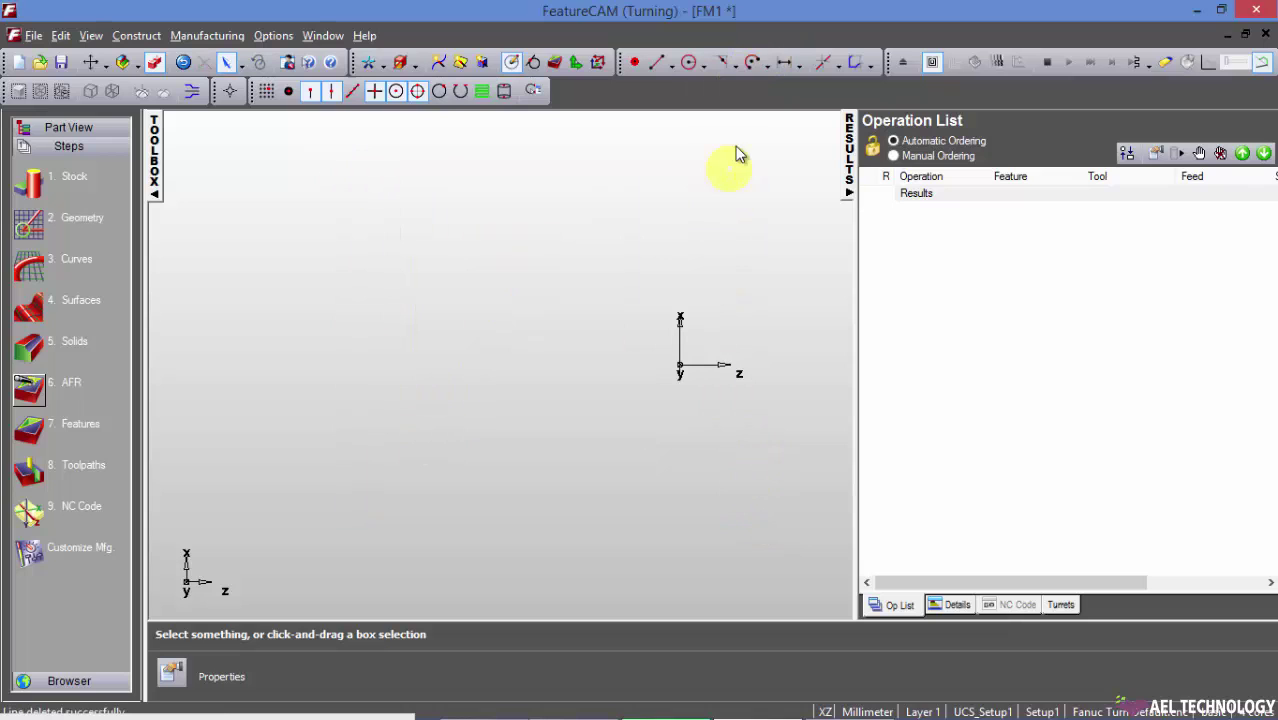
{"action": "left_click", "coordinate": [768, 66]}
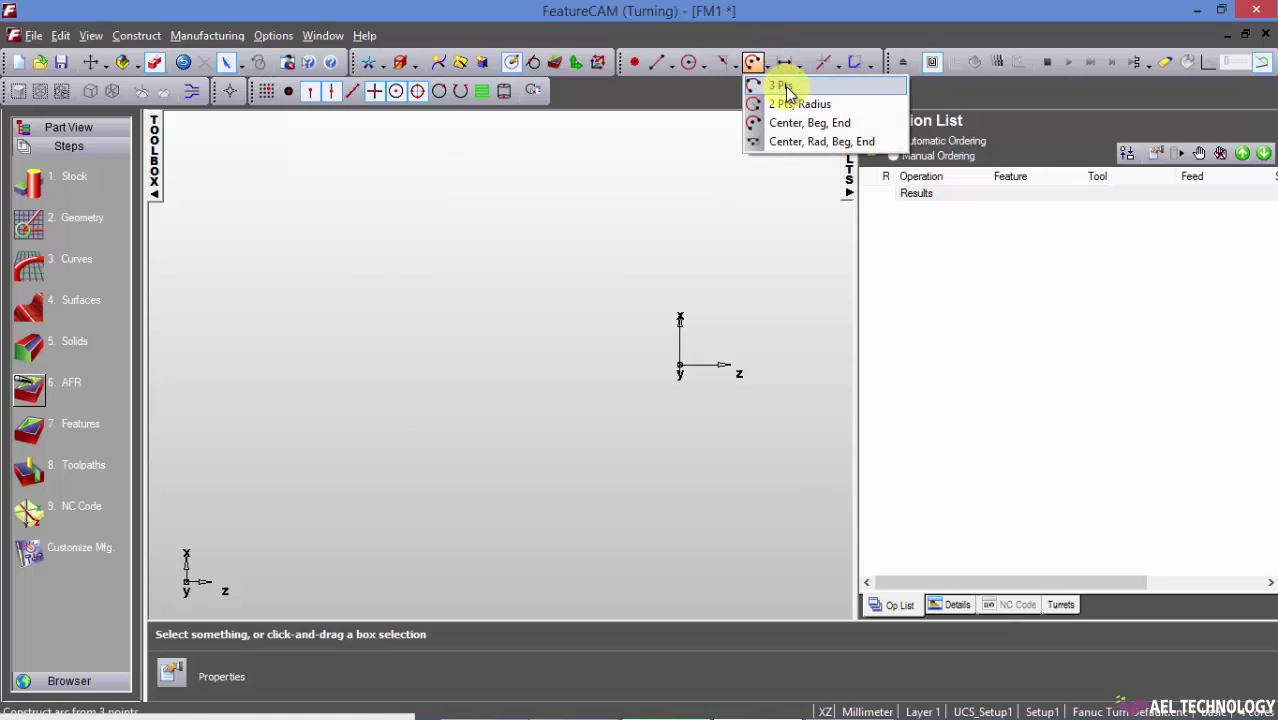
{"action": "left_click", "coordinate": [786, 92]}
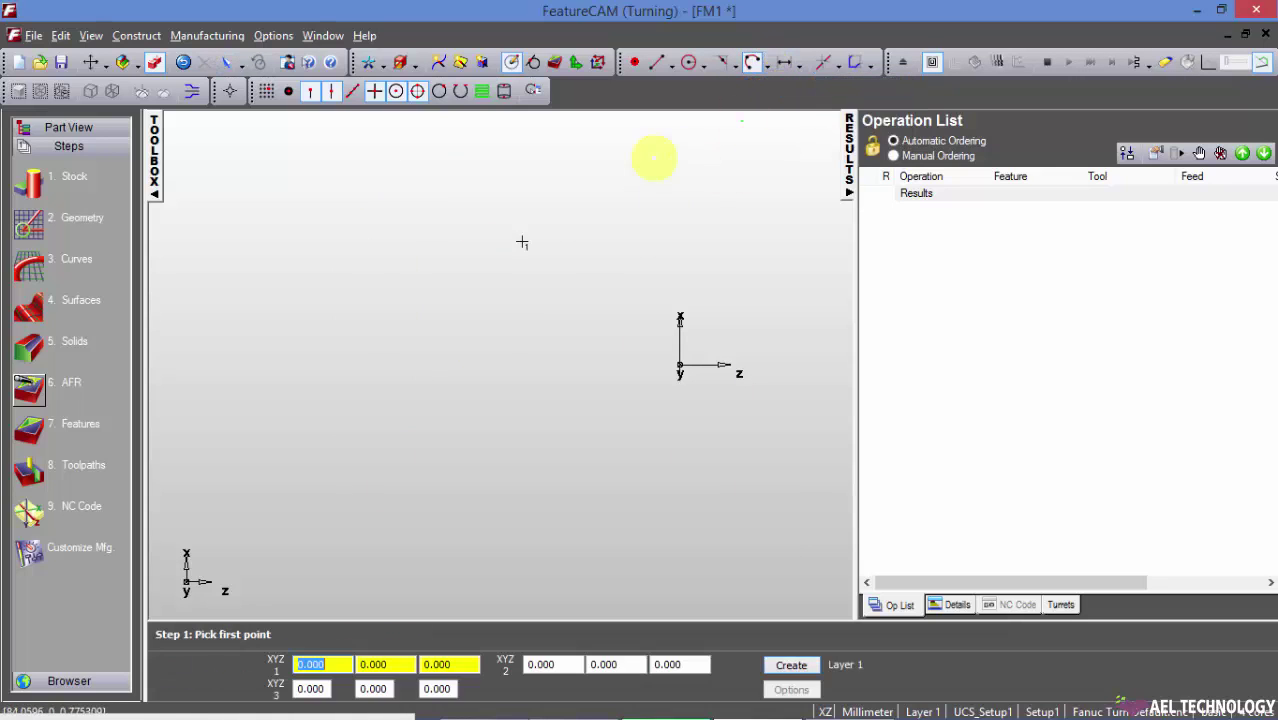
{"action": "left_click", "coordinate": [270, 354]}
{"action": "left_click", "coordinate": [339, 275]}
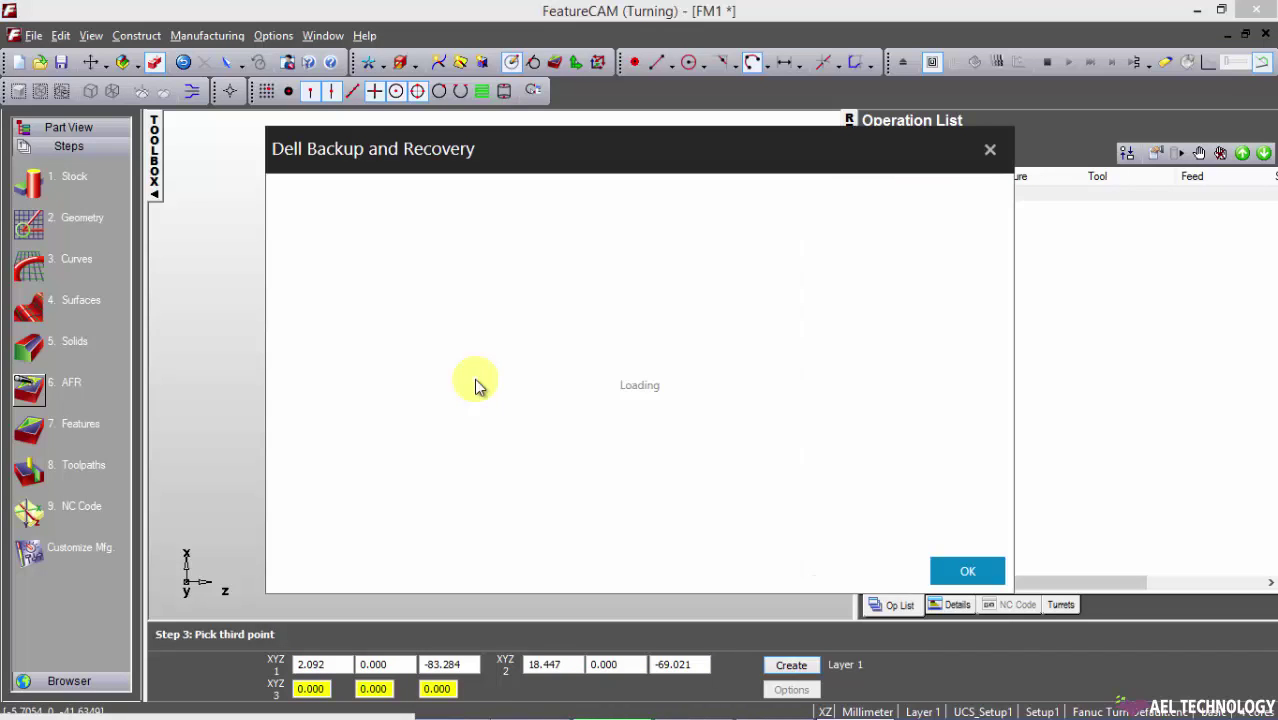
{"action": "left_click", "coordinate": [209, 296]}
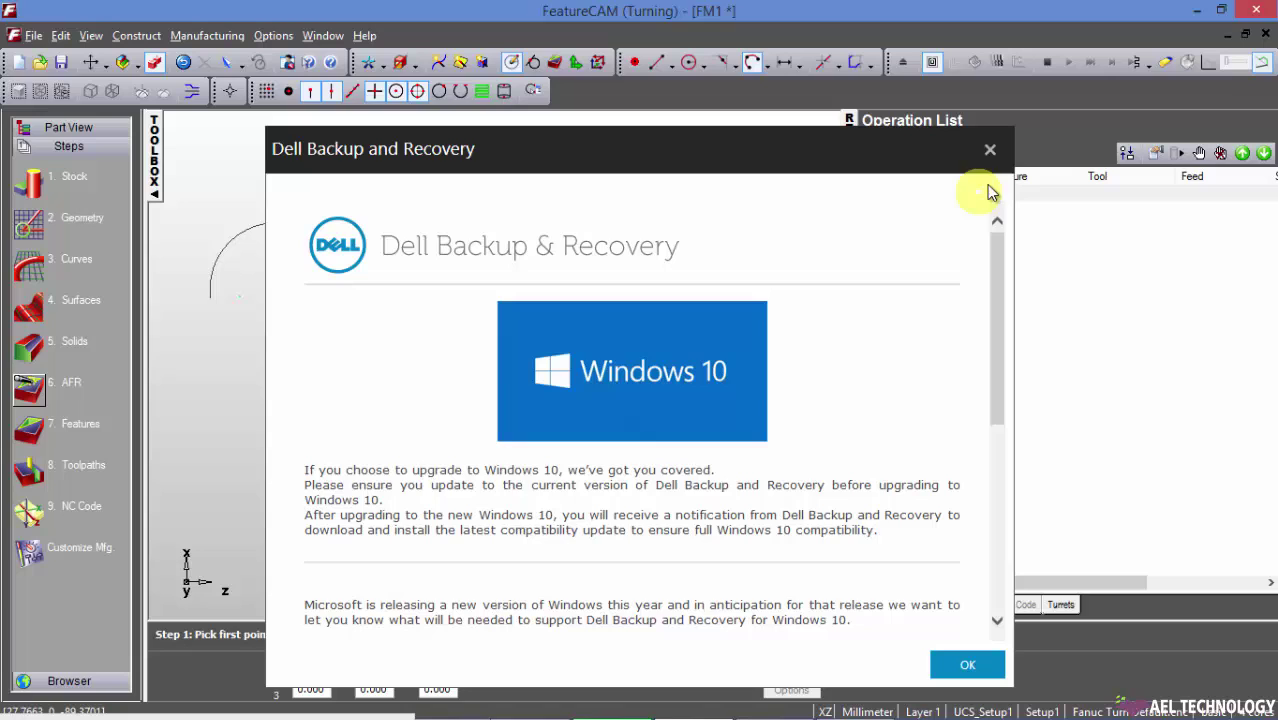
{"action": "left_click", "coordinate": [990, 156]}
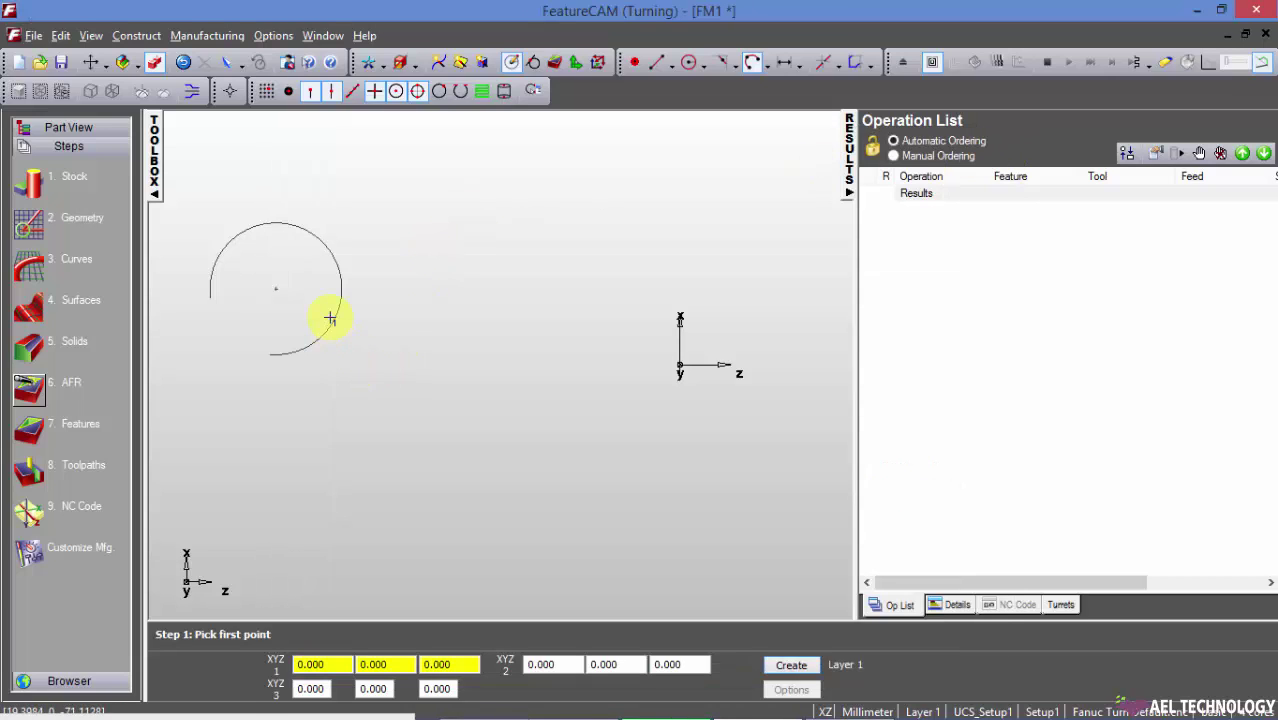
{"action": "key", "text": "Escape"}
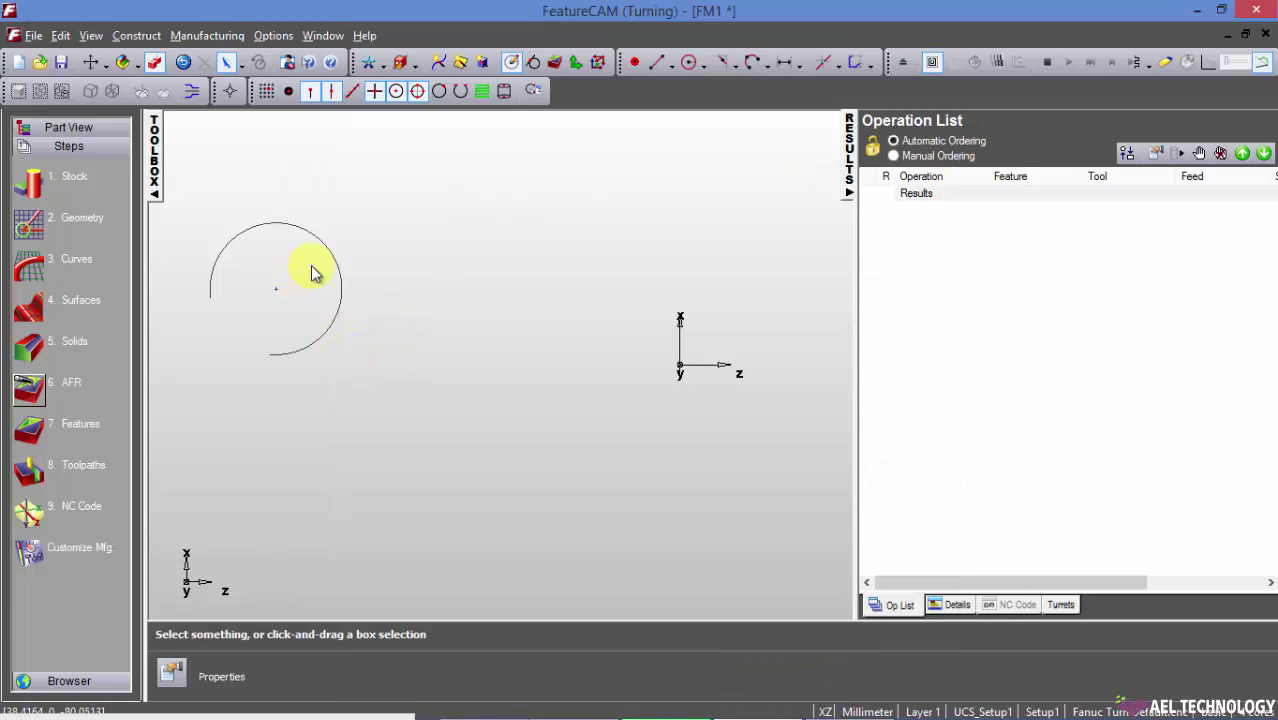
Draw a 2 Pts, Radius arc of radius 10 through two points below the centre.
{"action": "left_click", "coordinate": [766, 64]}
{"action": "left_click", "coordinate": [795, 106]}
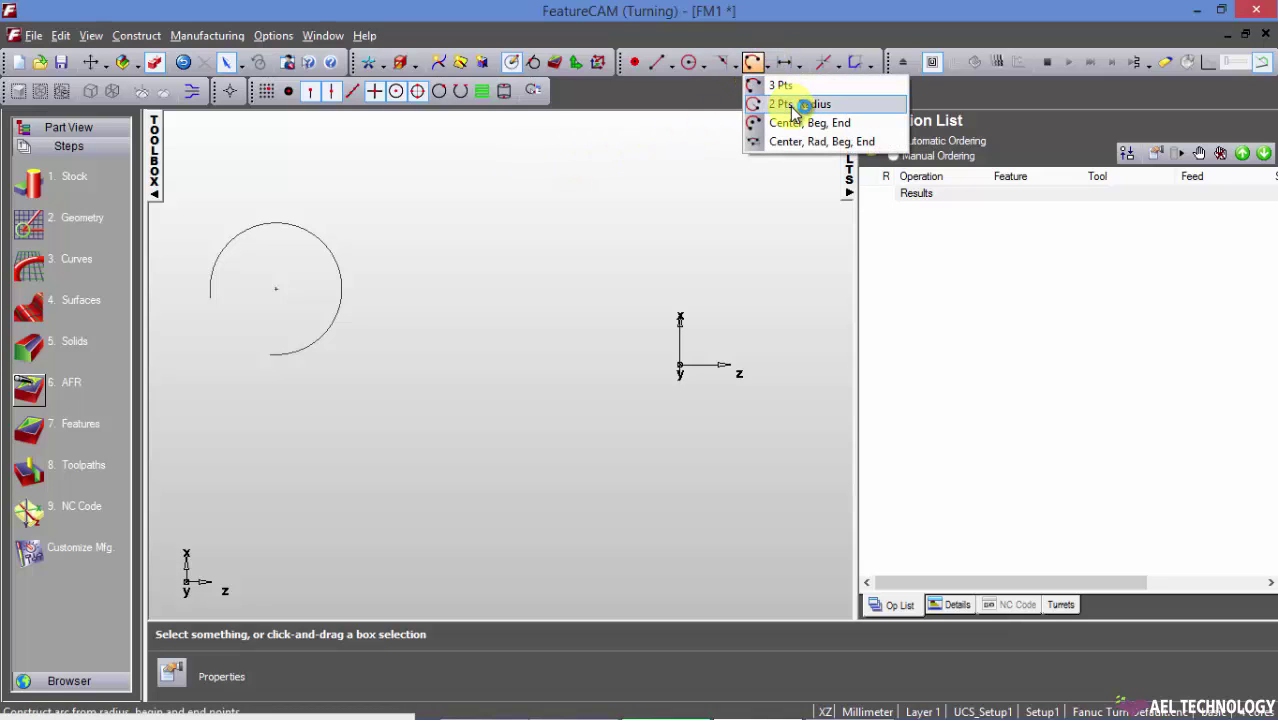
{"action": "left_click", "coordinate": [220, 665]}
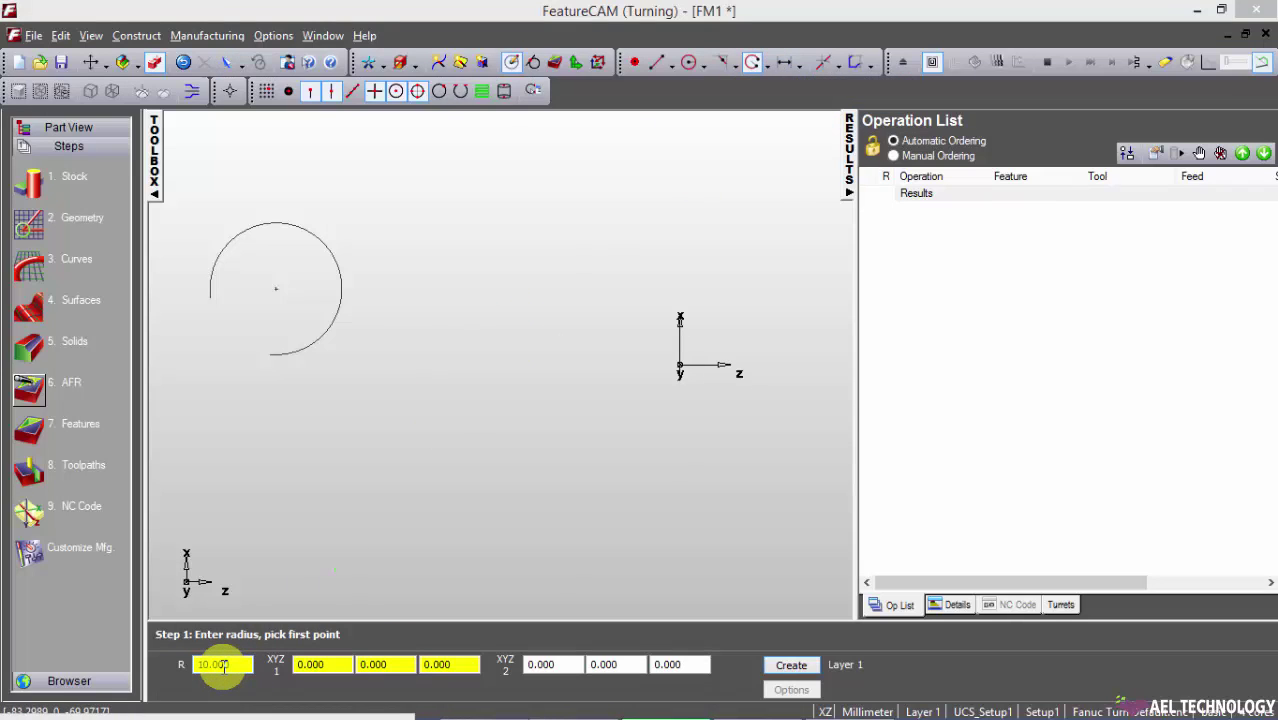
{"action": "left_click", "coordinate": [478, 444]}
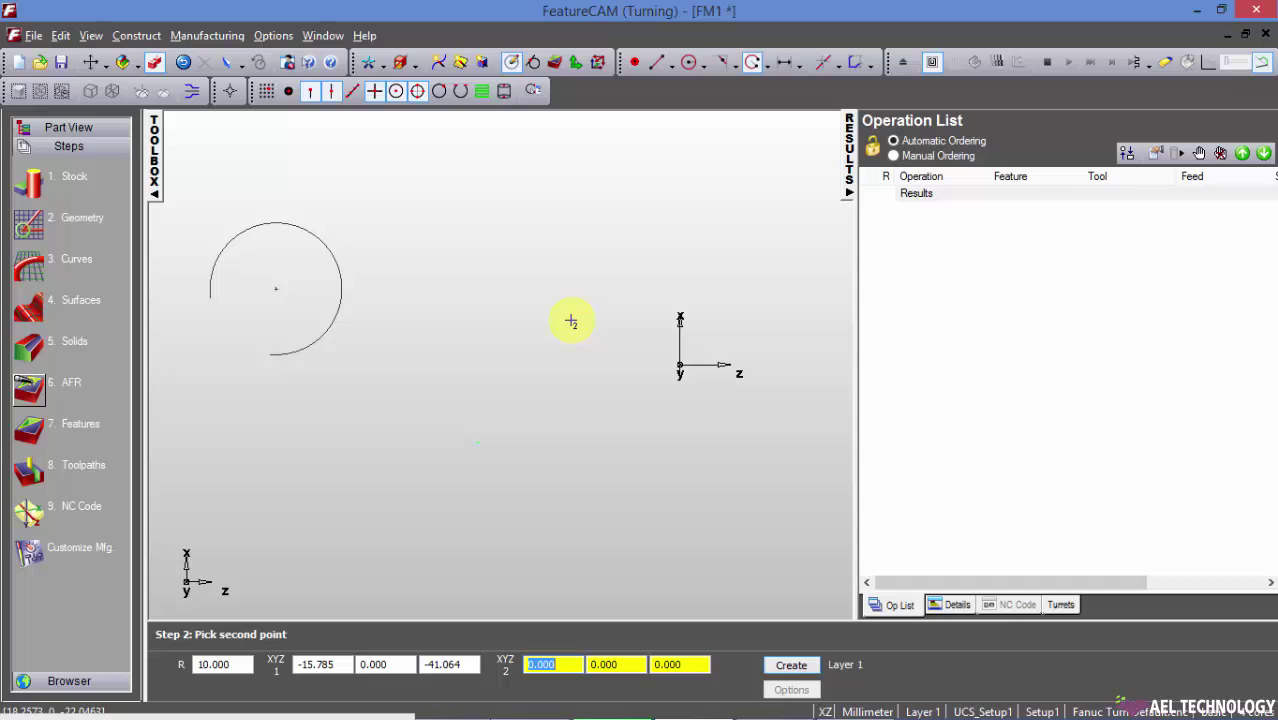
{"action": "left_click", "coordinate": [552, 438]}
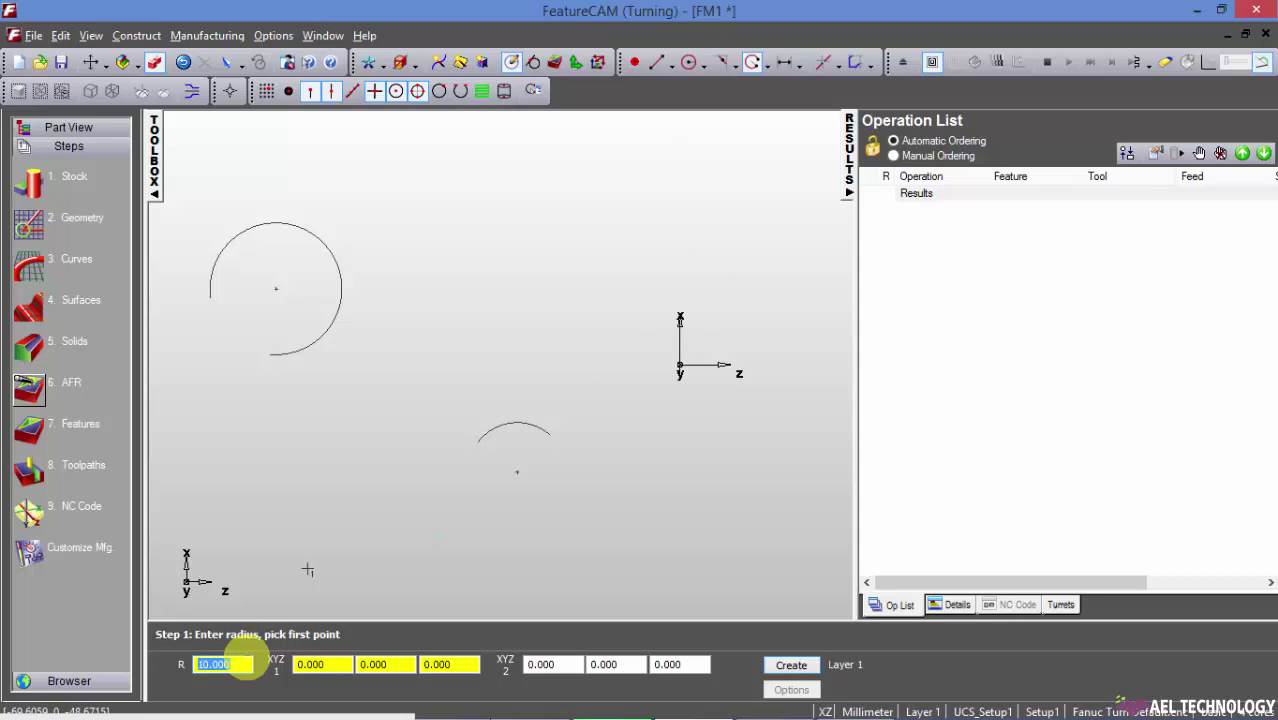
{"action": "left_click", "coordinate": [767, 63]}
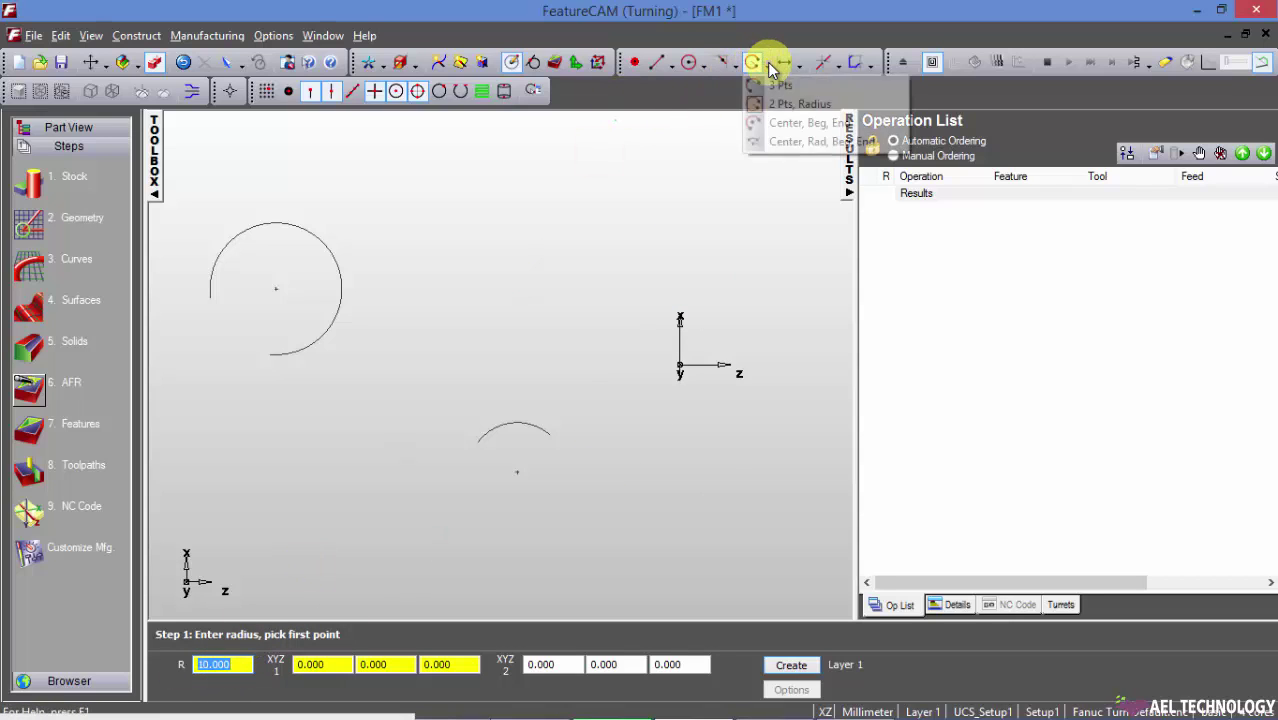
Draw a Center, Beg, End arc from picked centre, begin and end points near the origin.
{"action": "left_click", "coordinate": [813, 124]}
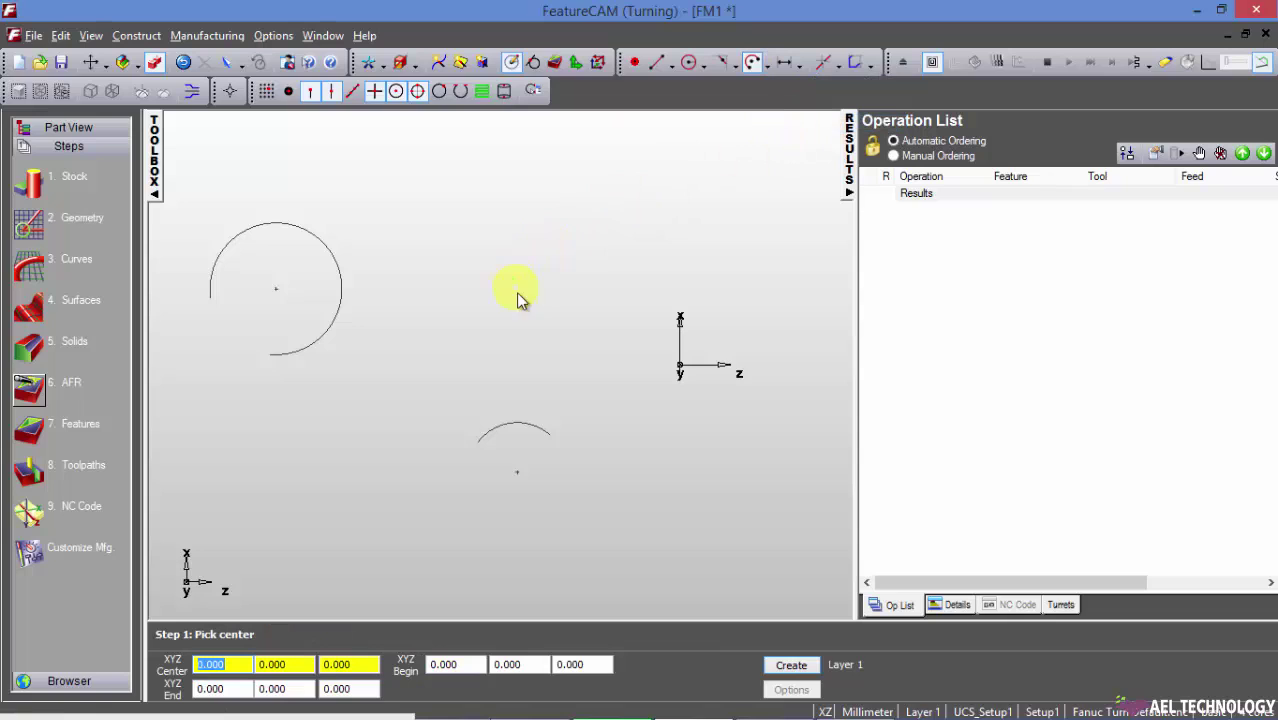
{"action": "left_click", "coordinate": [576, 311]}
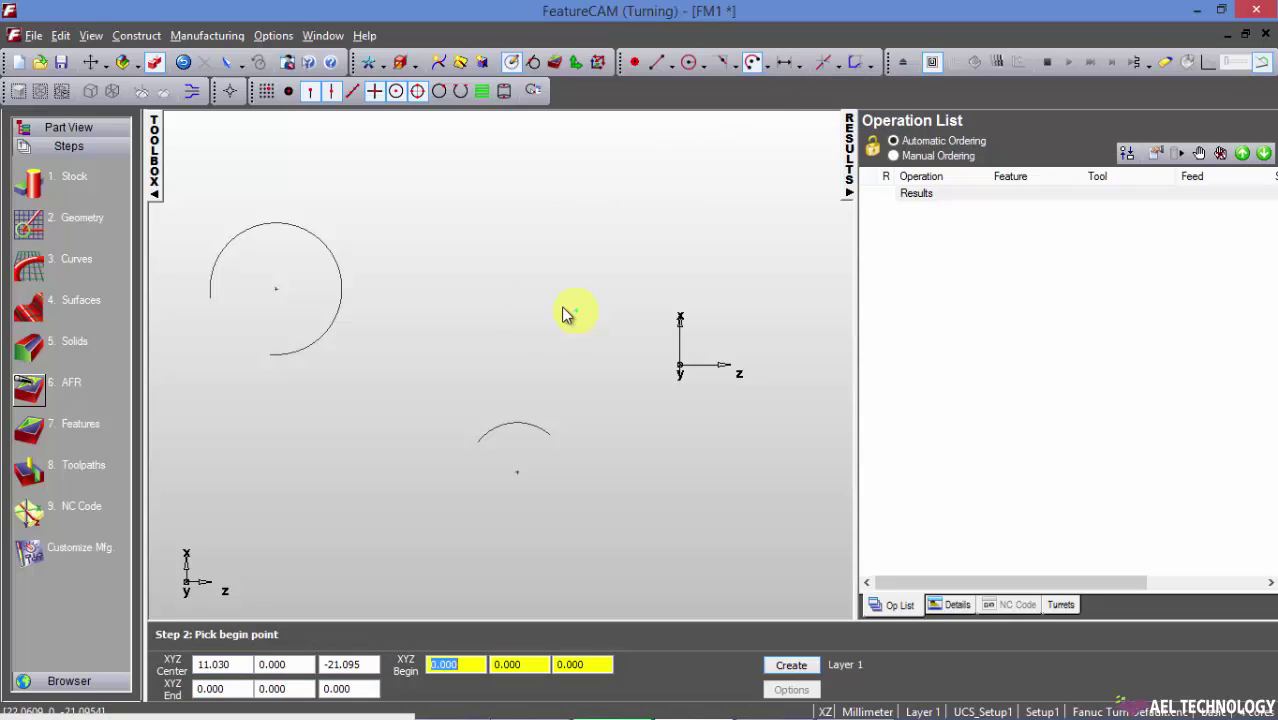
{"action": "left_click", "coordinate": [493, 291]}
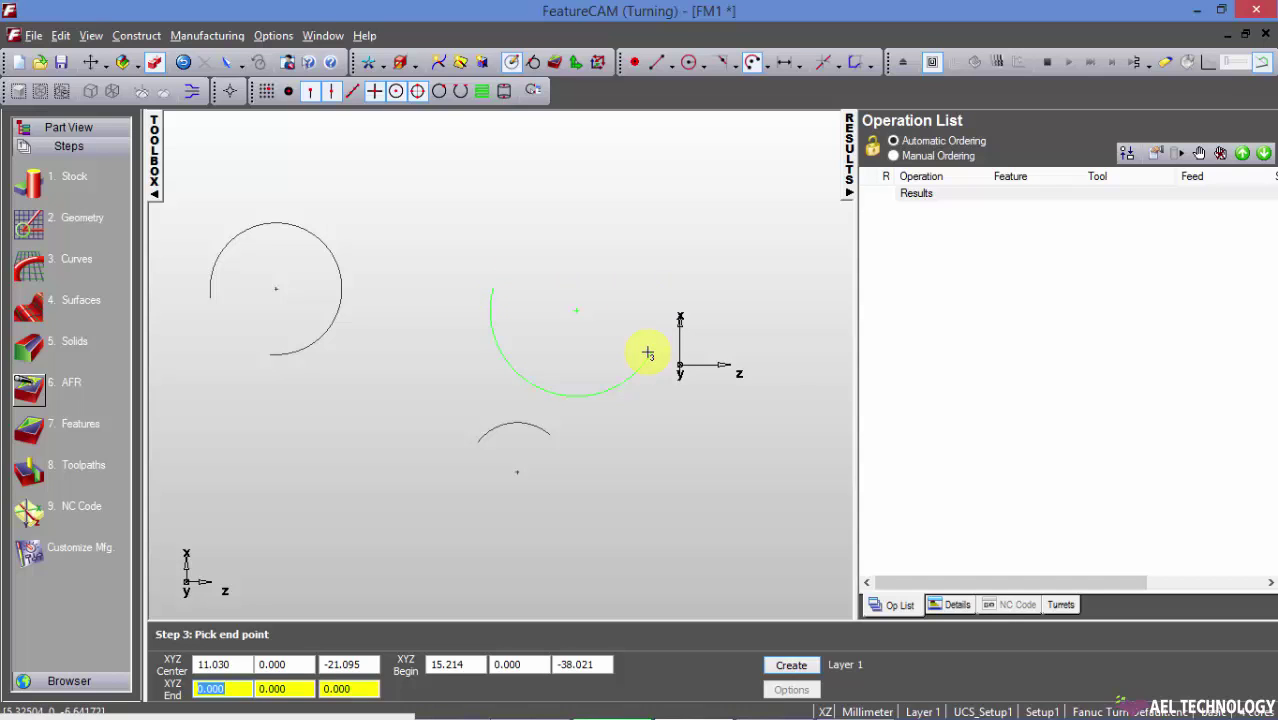
{"action": "left_click", "coordinate": [648, 353]}
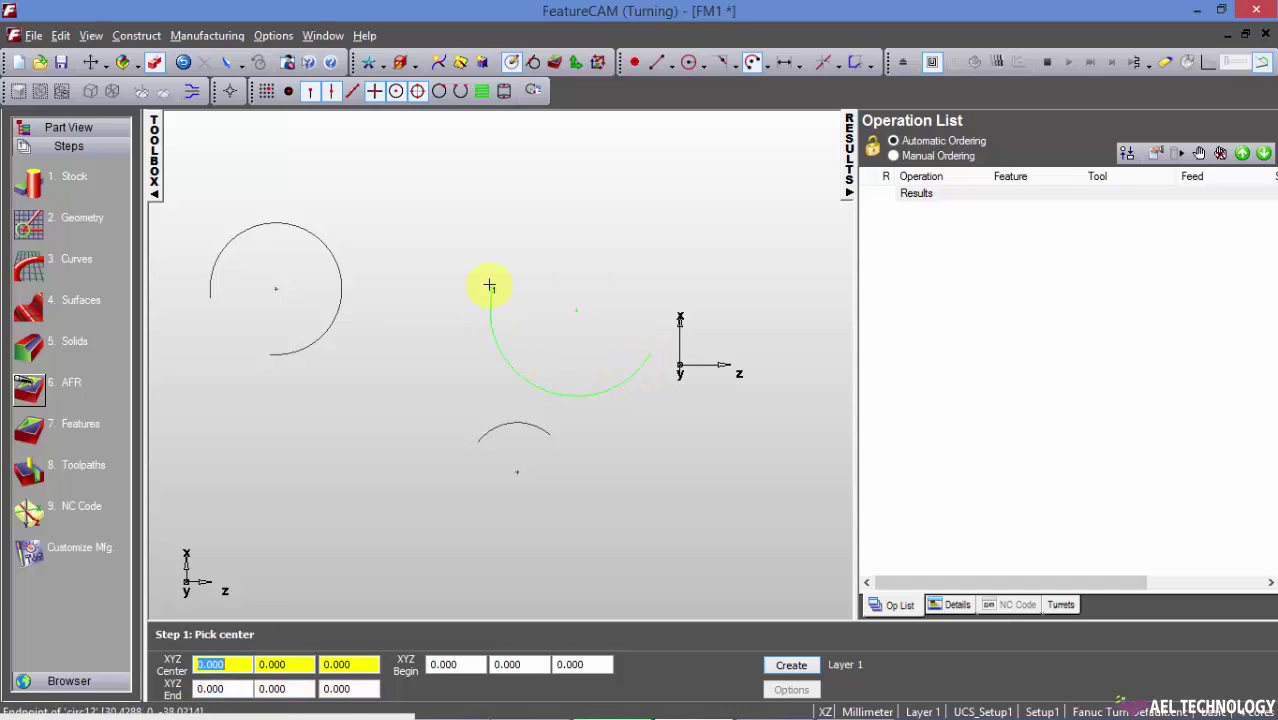
{"action": "key", "text": "Escape"}
{"action": "left_click", "coordinate": [768, 70]}
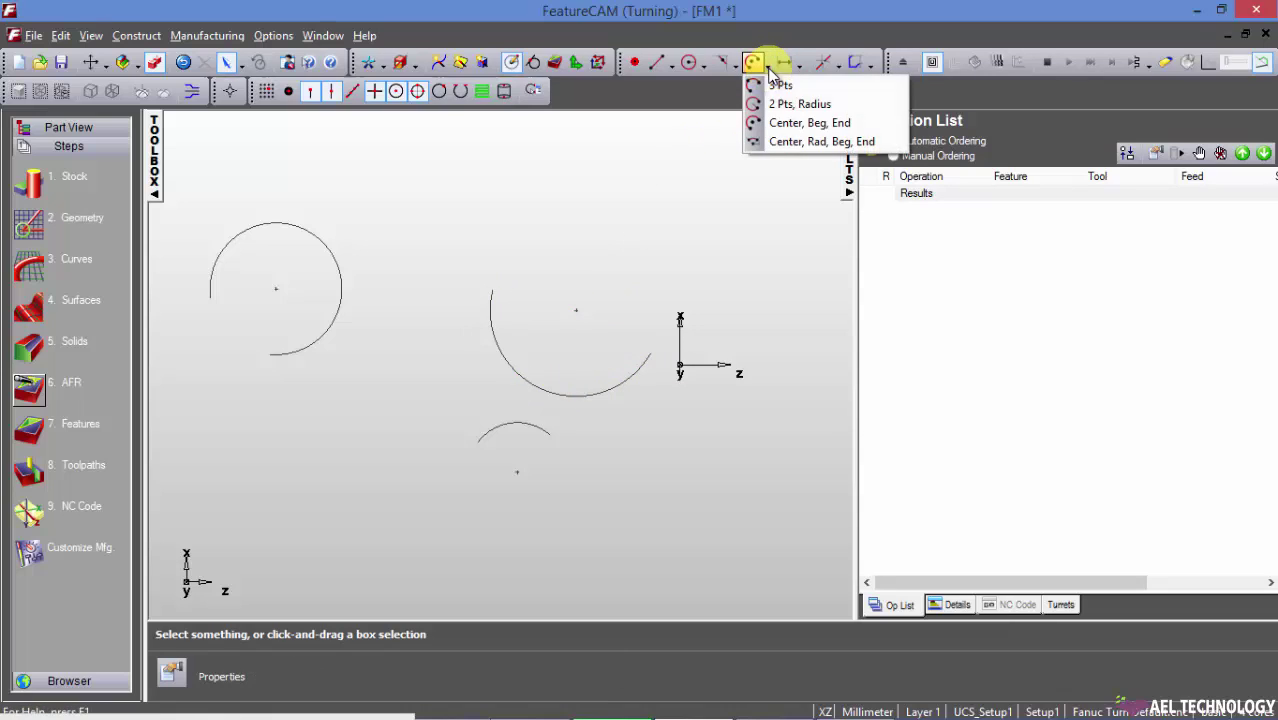
Create a radius 20 arc about a picked centre from 30° to 160°.
{"action": "left_click", "coordinate": [815, 143]}
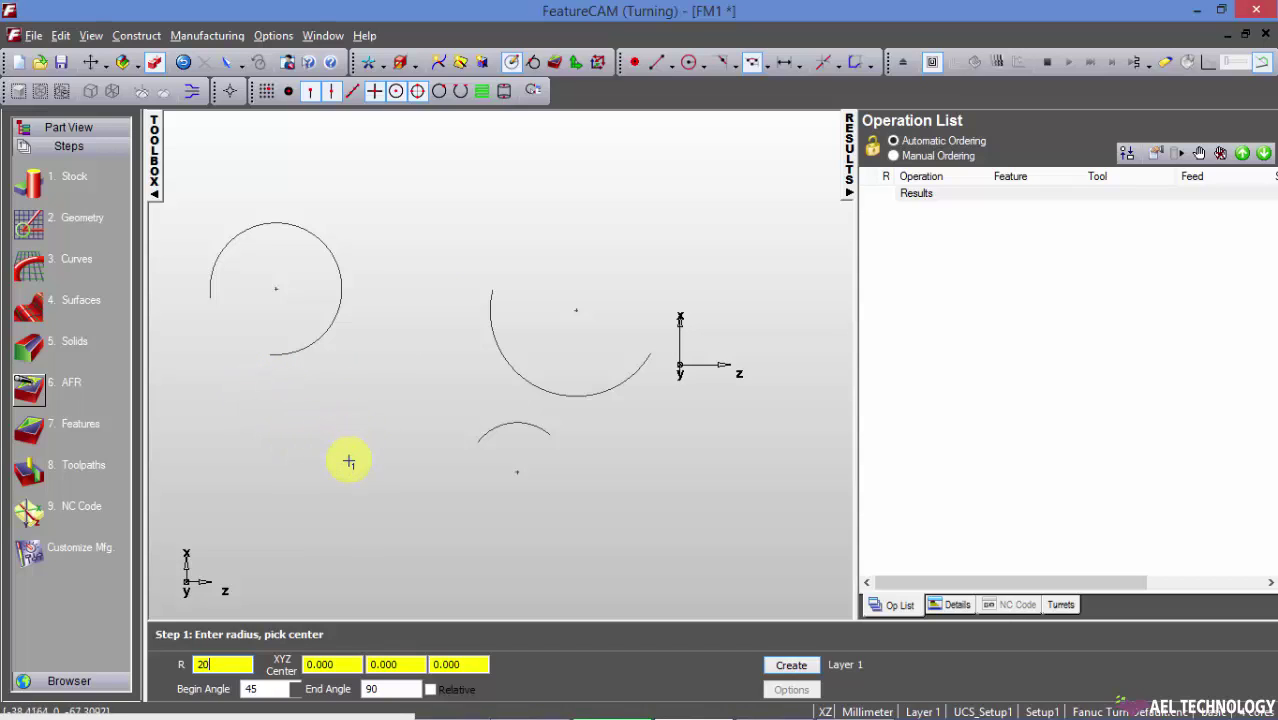
{"action": "left_click", "coordinate": [397, 498]}
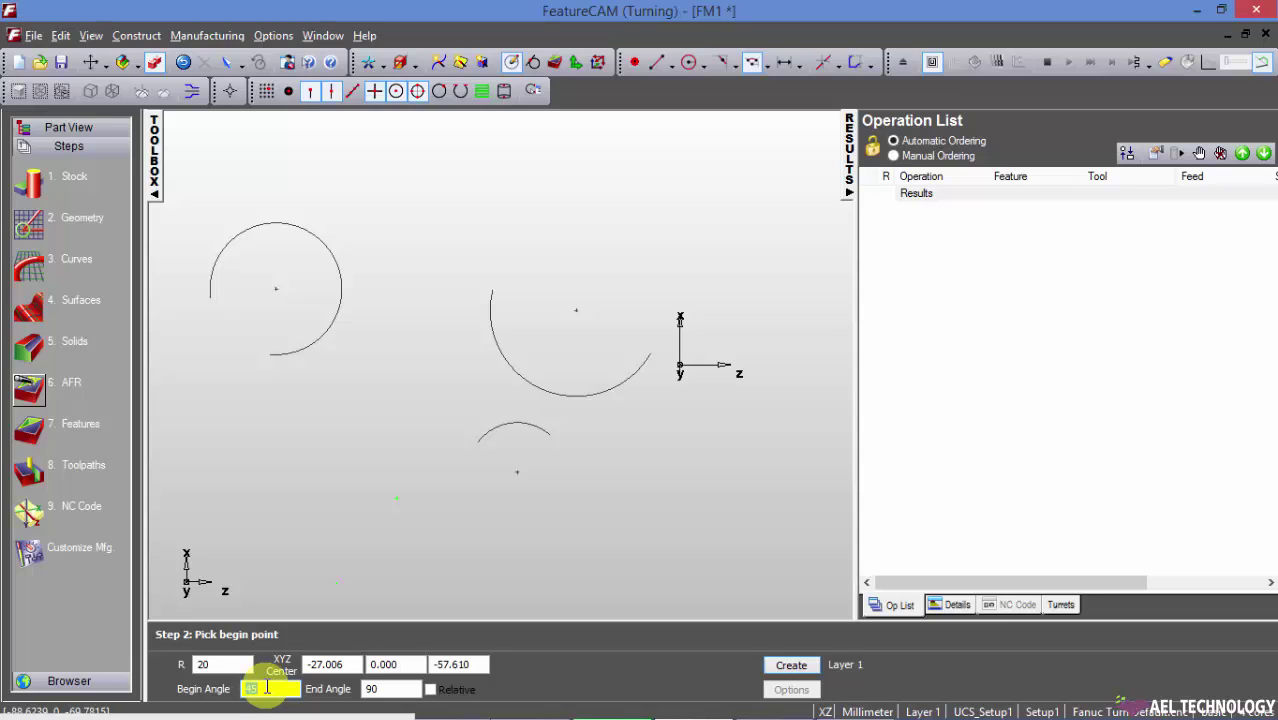
{"action": "left_click", "coordinate": [389, 689]}
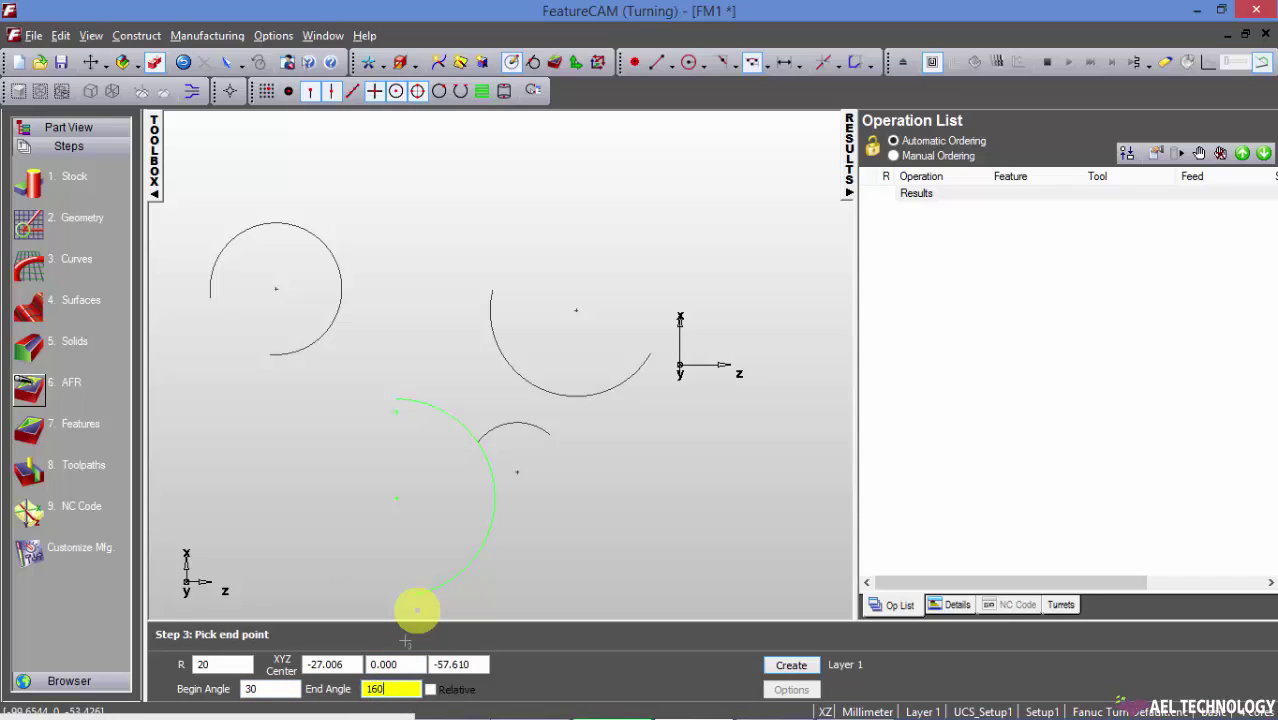
{"action": "left_click", "coordinate": [791, 664]}
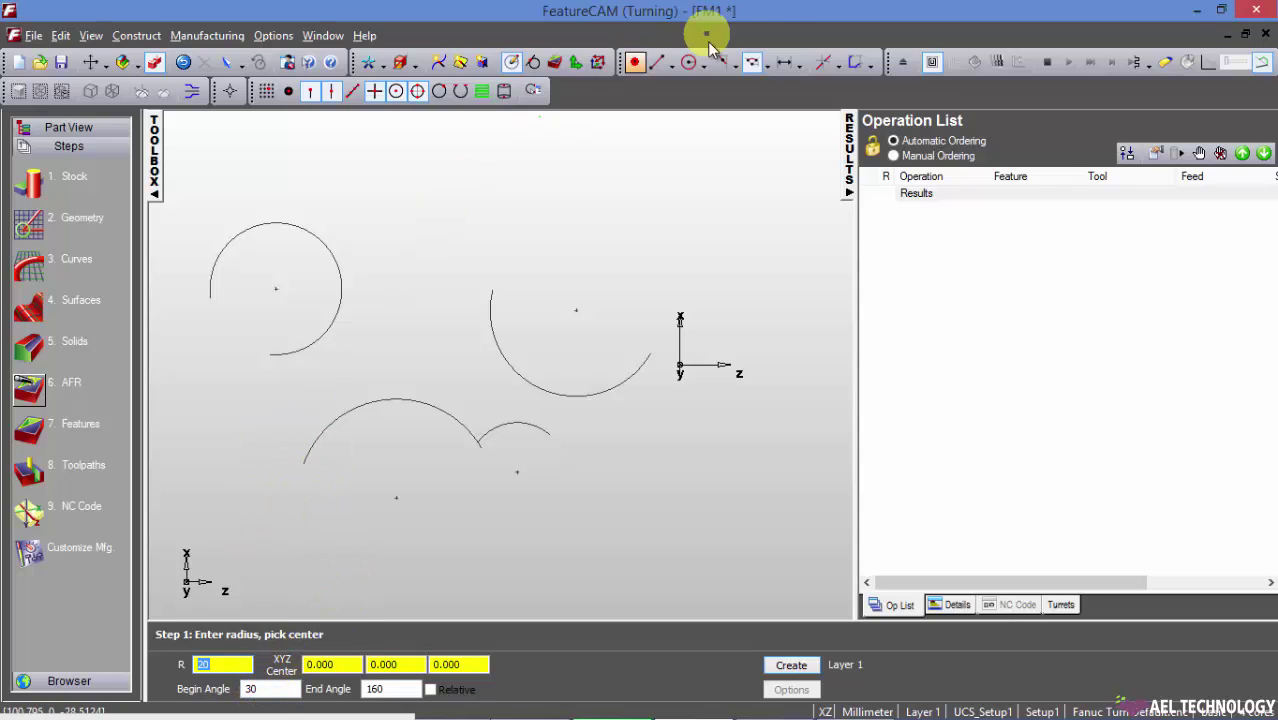
Finish arc drawing, then box-select all the arcs and delete them.
{"action": "double_click", "coordinate": [195, 172]}
{"action": "key", "text": "Return"}
{"action": "key", "text": "Escape"}
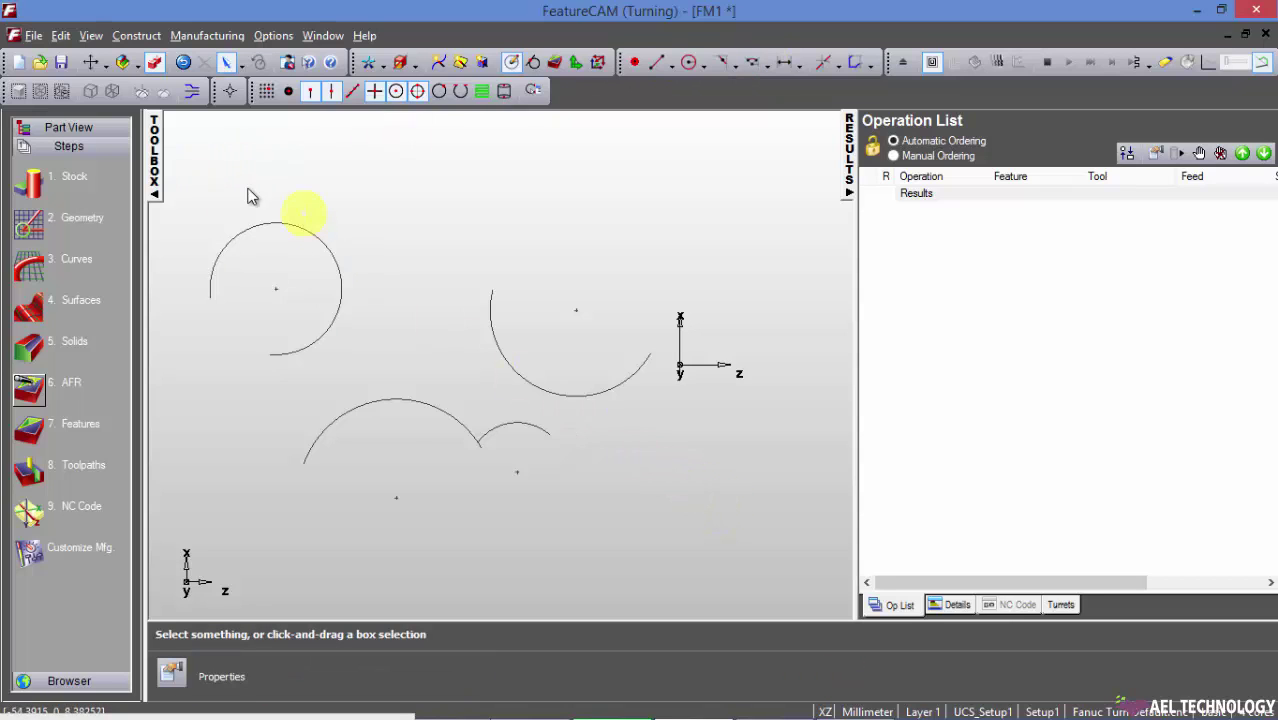
{"action": "left_click_drag", "start_coordinate": [195, 167], "coordinate": [766, 549]}
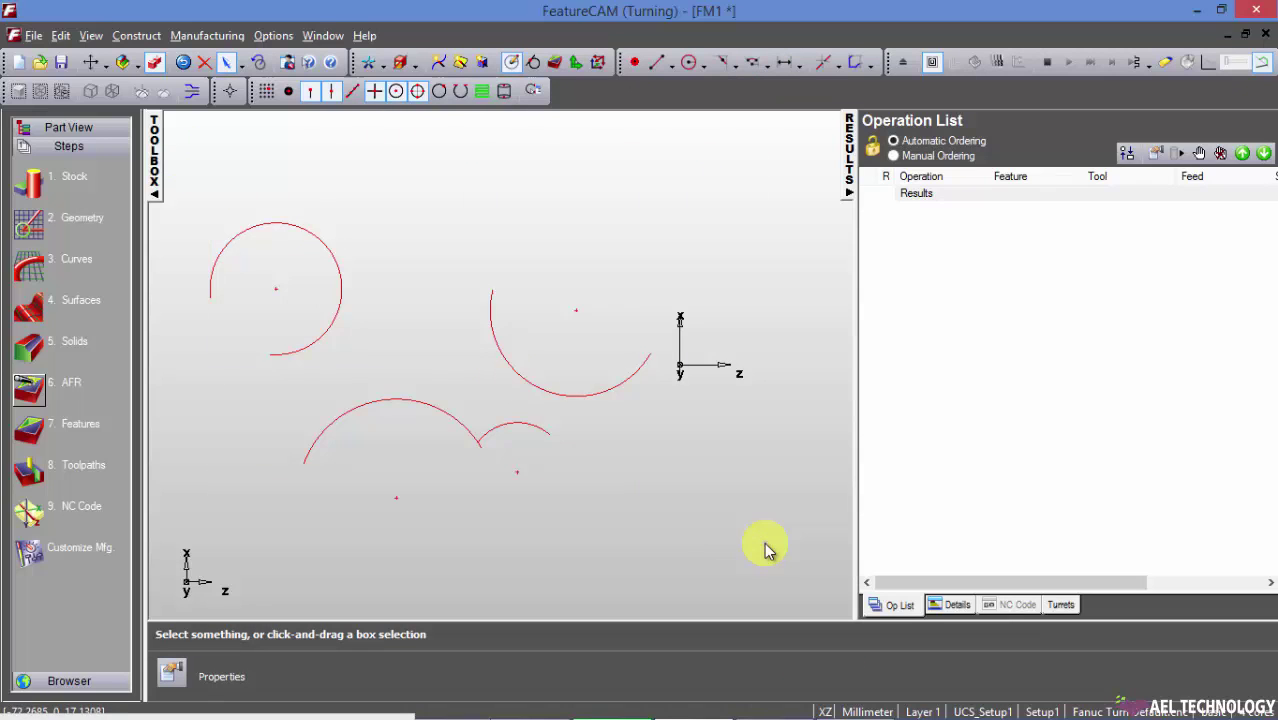
{"action": "key", "text": "Delete"}
Place two vertical and two horizontal full-length lines crossing as a grid.
{"action": "left_click", "coordinate": [663, 62]}
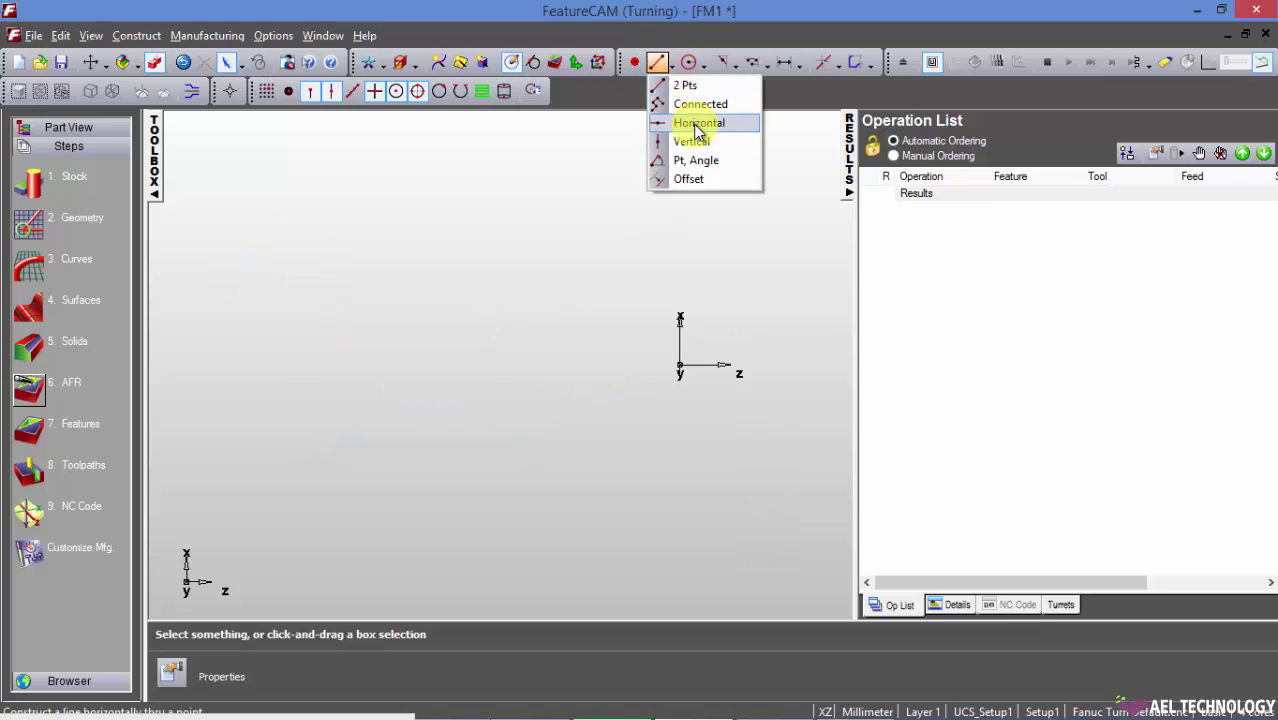
{"action": "left_click", "coordinate": [697, 125]}
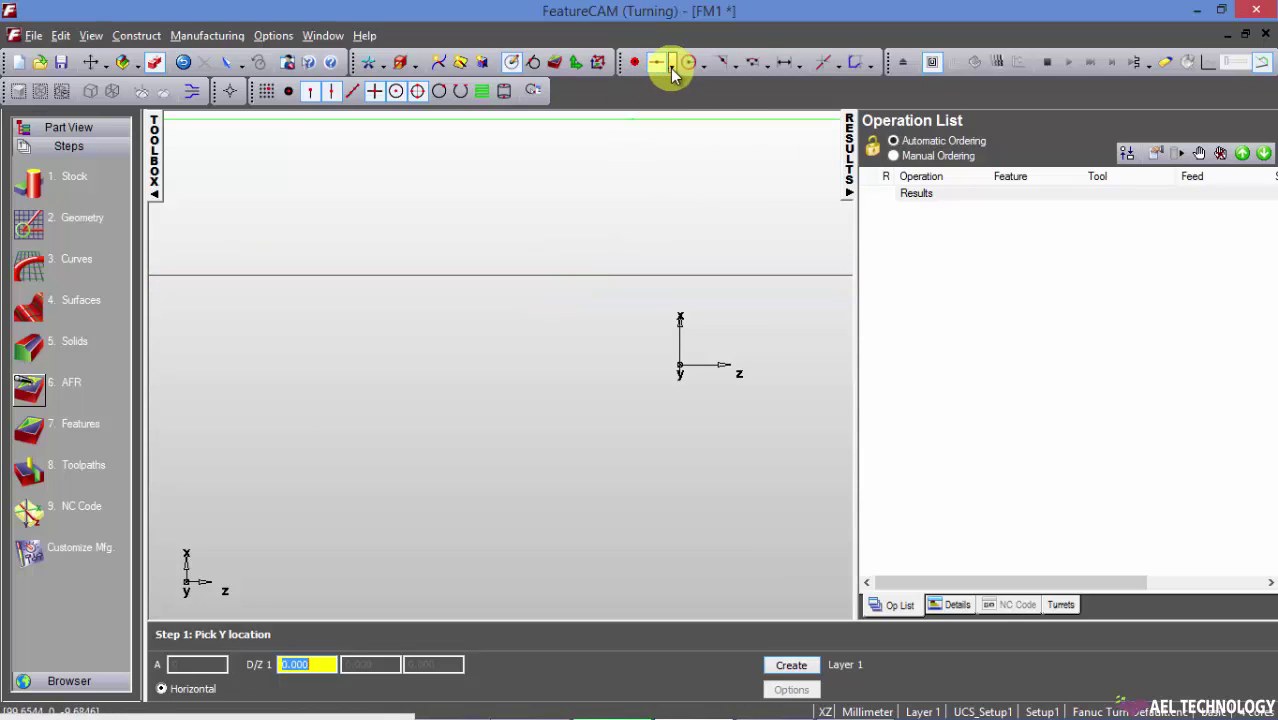
{"action": "left_click", "coordinate": [672, 66]}
{"action": "left_click", "coordinate": [697, 142]}
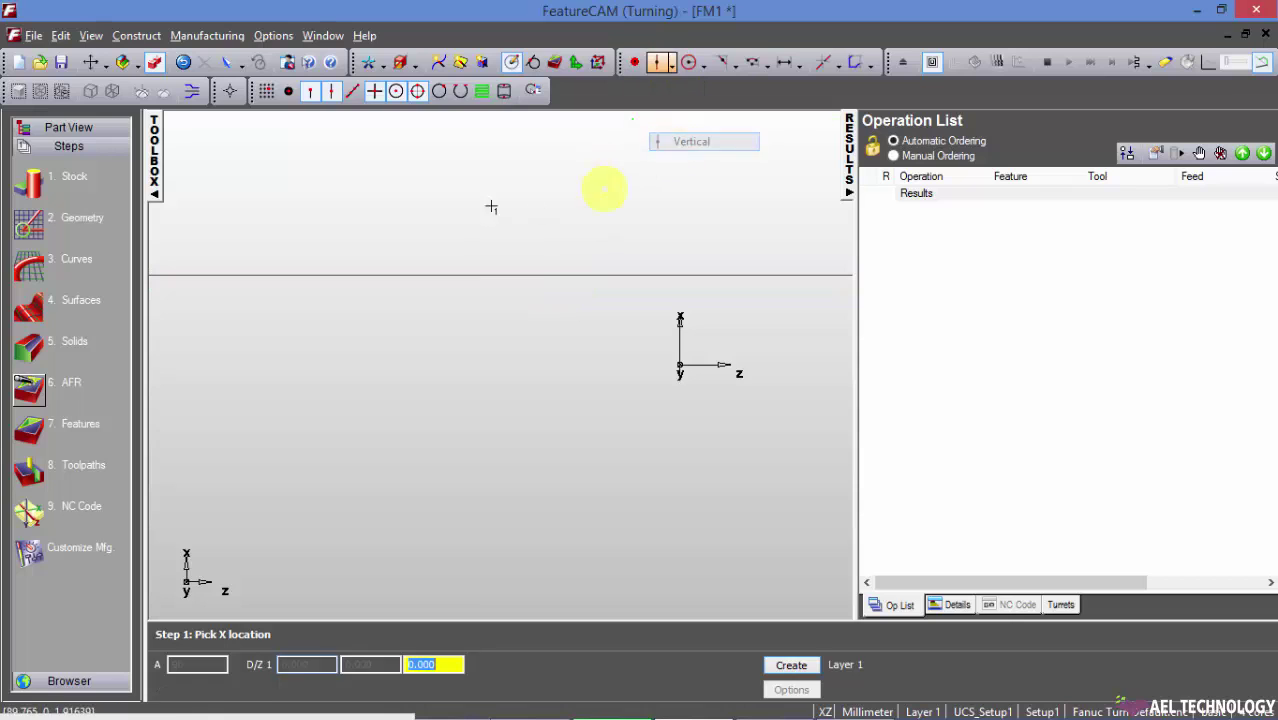
{"action": "left_click", "coordinate": [418, 242]}
{"action": "left_click", "coordinate": [623, 212]}
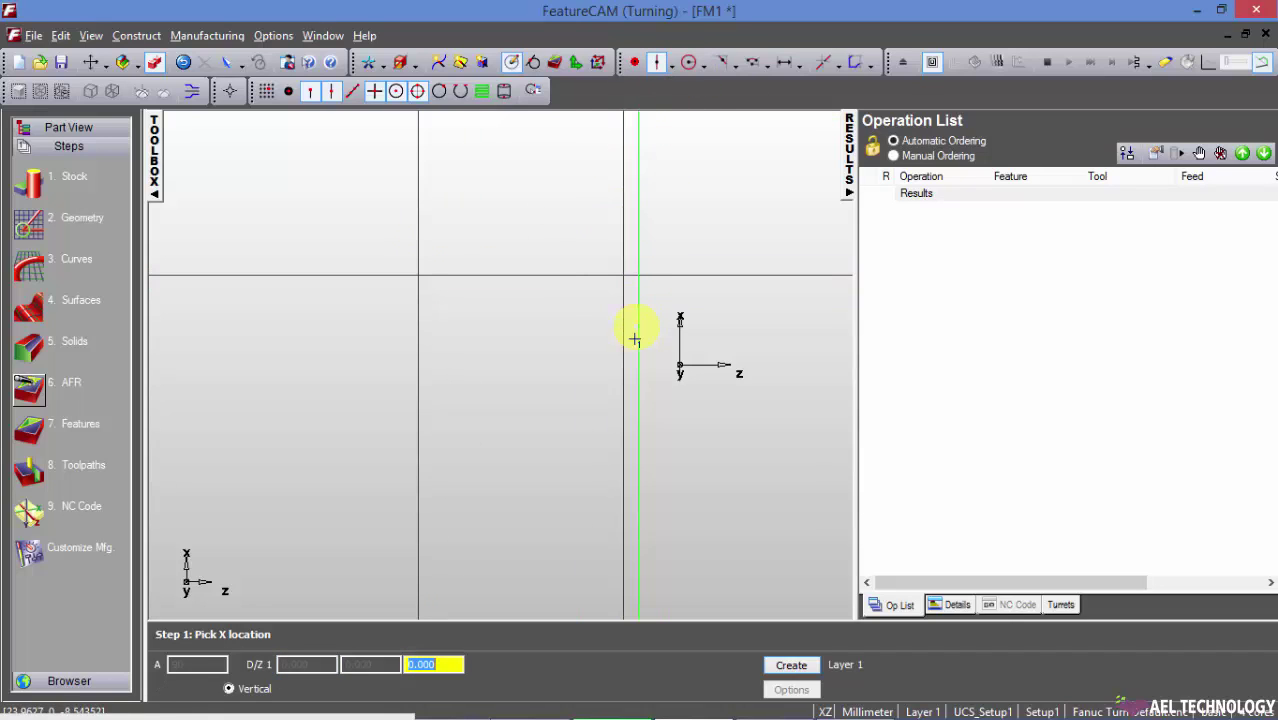
{"action": "left_click", "coordinate": [672, 64]}
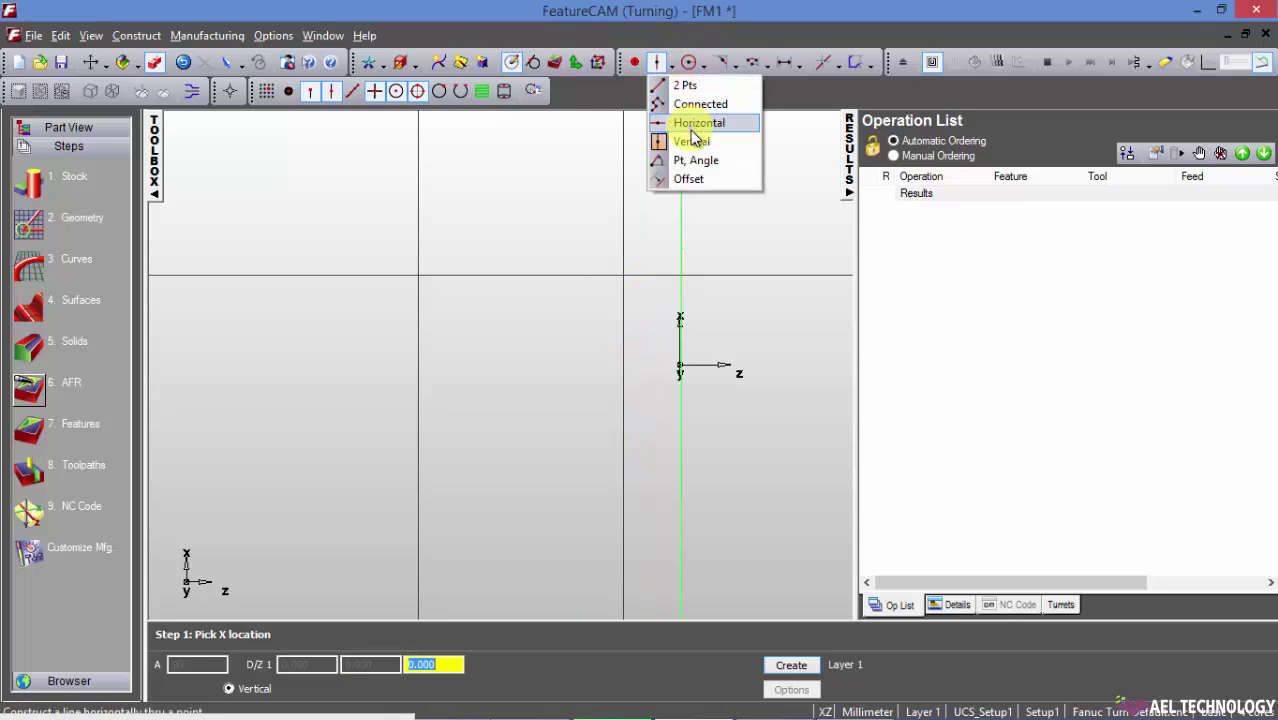
{"action": "left_click", "coordinate": [697, 123]}
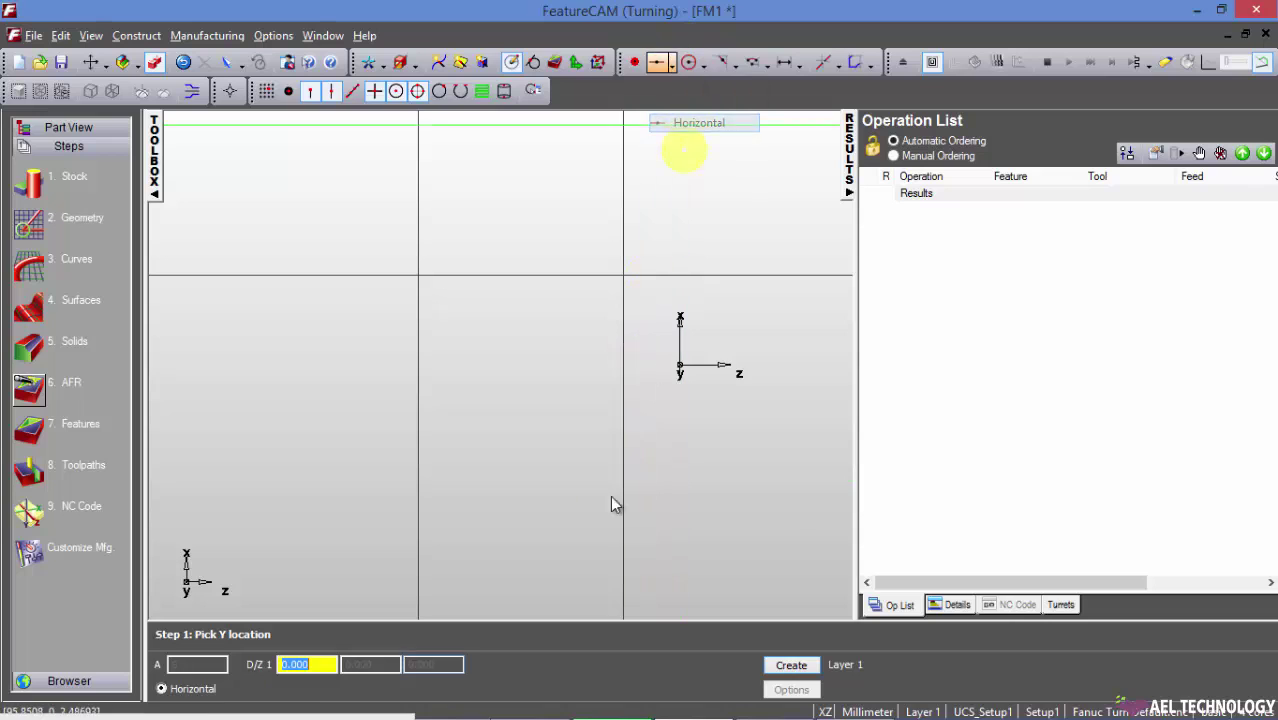
{"action": "left_click", "coordinate": [556, 492]}
{"action": "key", "text": "Escape"}
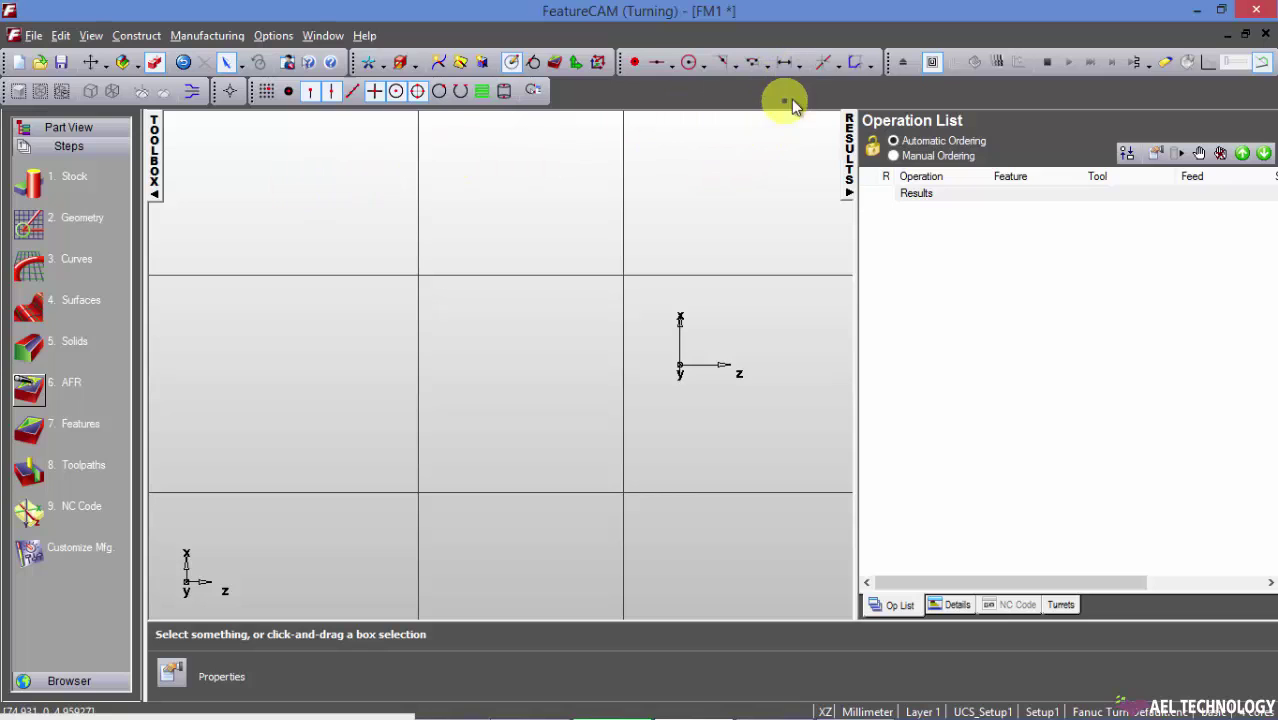
{"action": "left_click", "coordinate": [839, 66]}
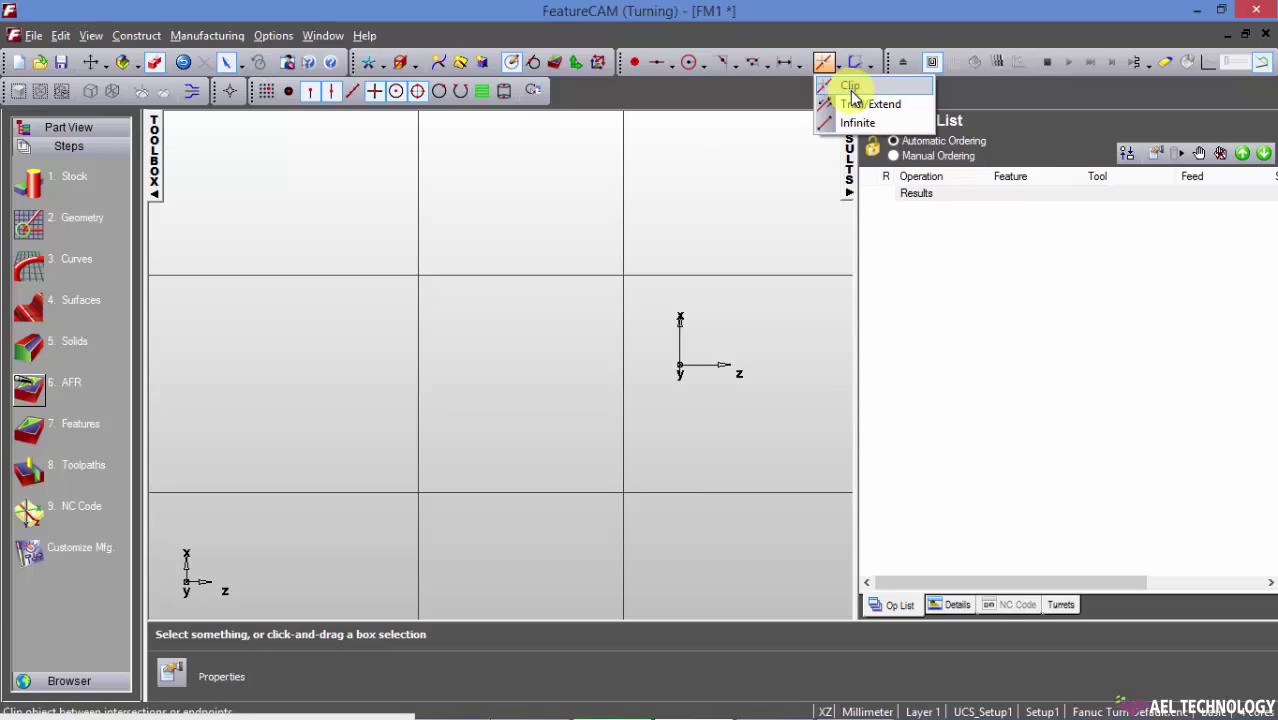
Clip off every line end overhanging the box, leaving a closed rectangle.
{"action": "left_click", "coordinate": [850, 88]}
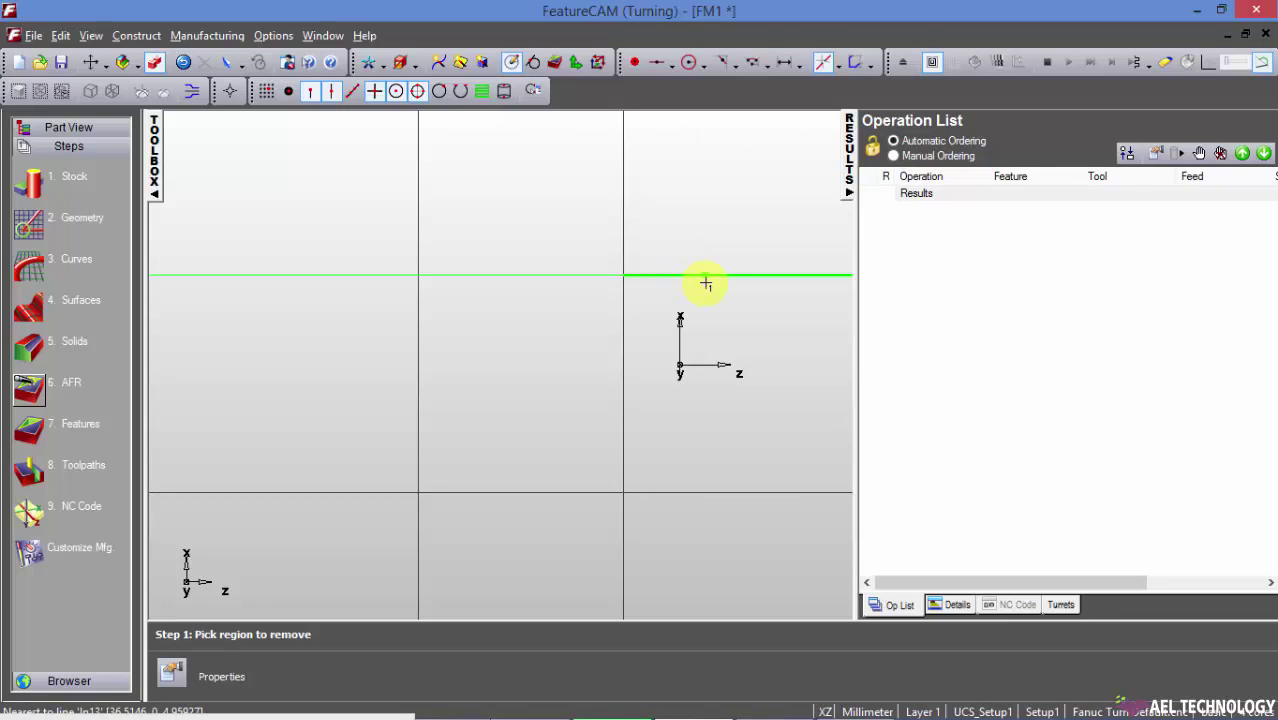
{"action": "left_click", "coordinate": [706, 282]}
{"action": "left_click", "coordinate": [622, 206]}
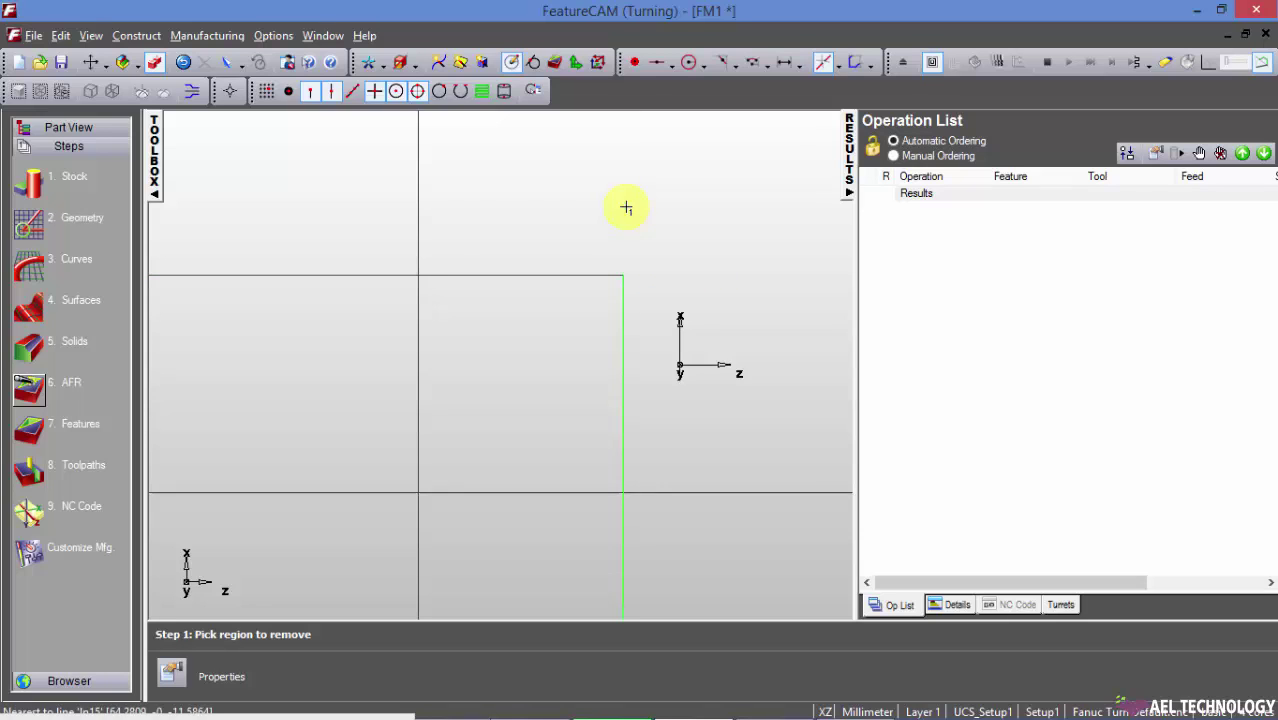
{"action": "left_click", "coordinate": [371, 277]}
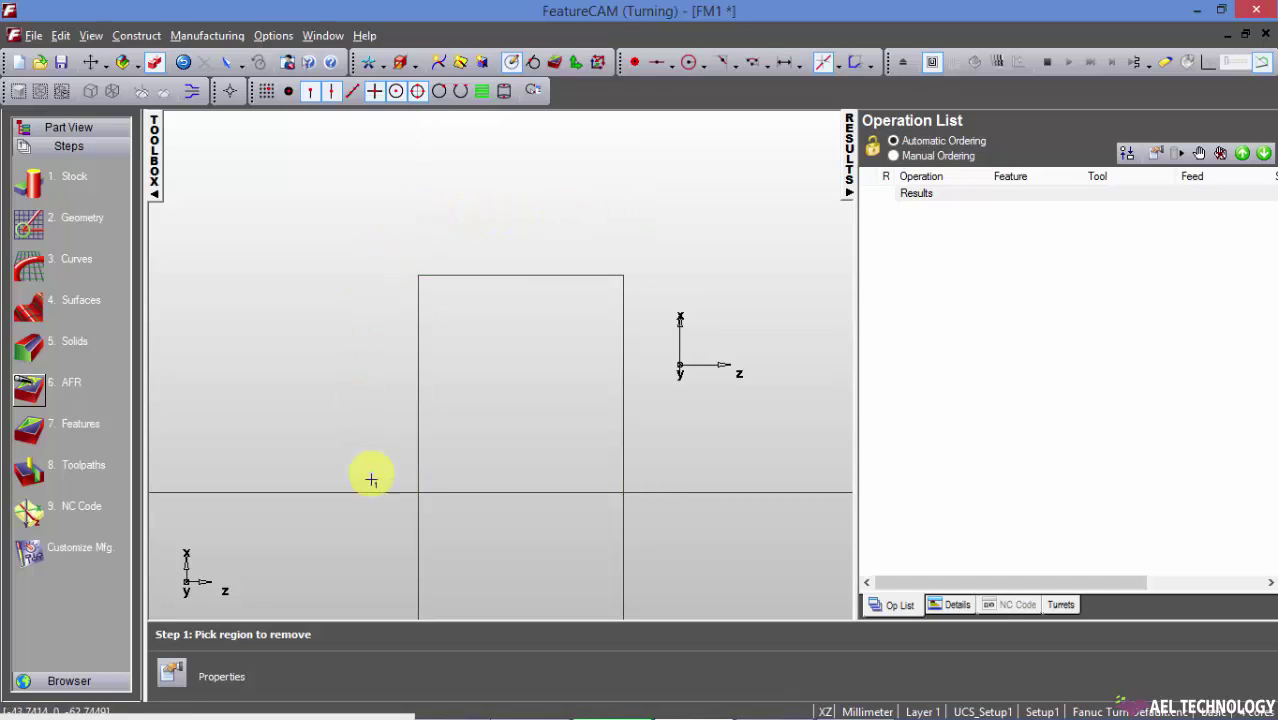
{"action": "left_click", "coordinate": [371, 491]}
{"action": "left_click", "coordinate": [413, 540]}
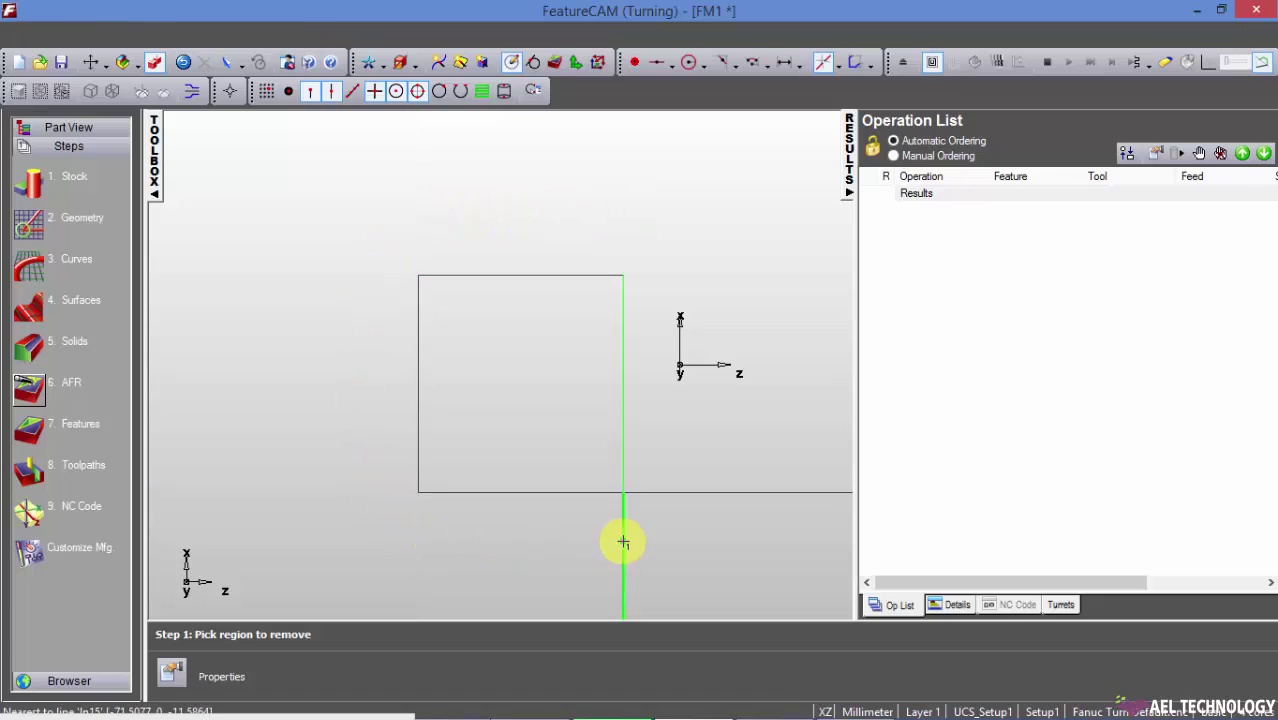
{"action": "left_click", "coordinate": [622, 536]}
{"action": "left_click", "coordinate": [674, 491]}
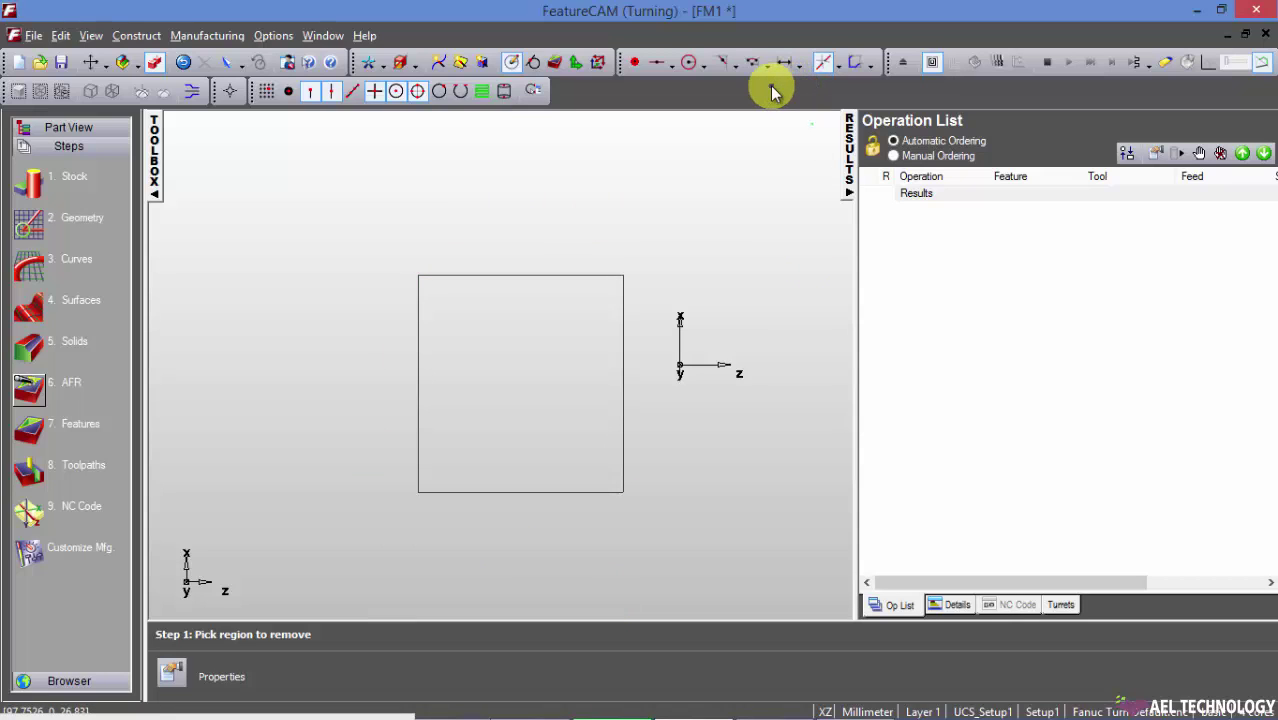
Draw a two-point vertical line to the left of the rectangle.
{"action": "key", "text": "Escape"}
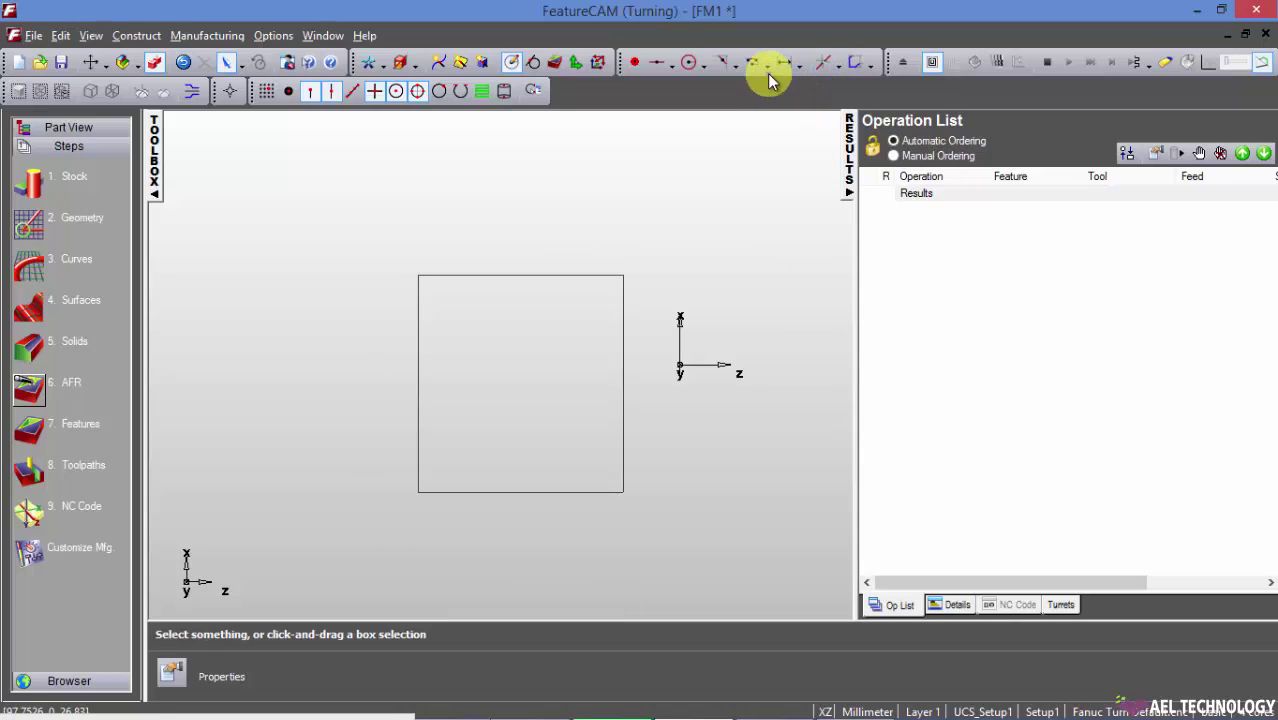
{"action": "left_click", "coordinate": [671, 68]}
{"action": "left_click", "coordinate": [695, 163]}
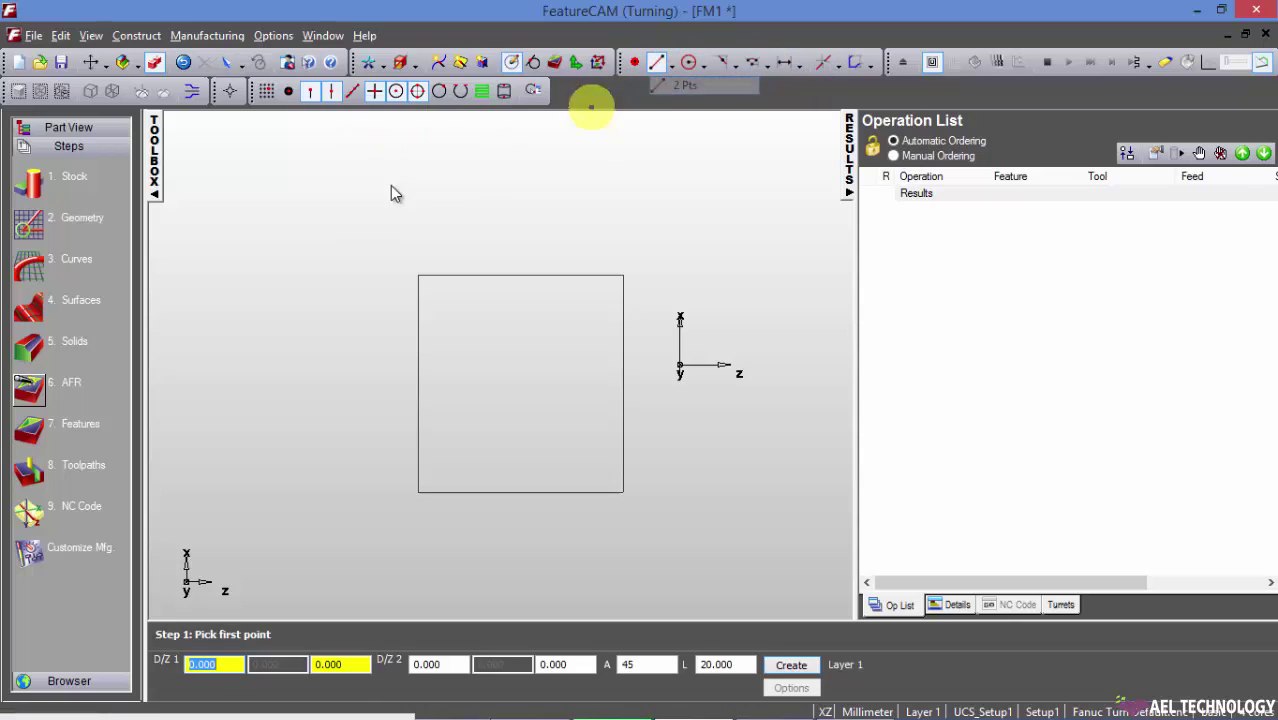
{"action": "left_click", "coordinate": [225, 203]}
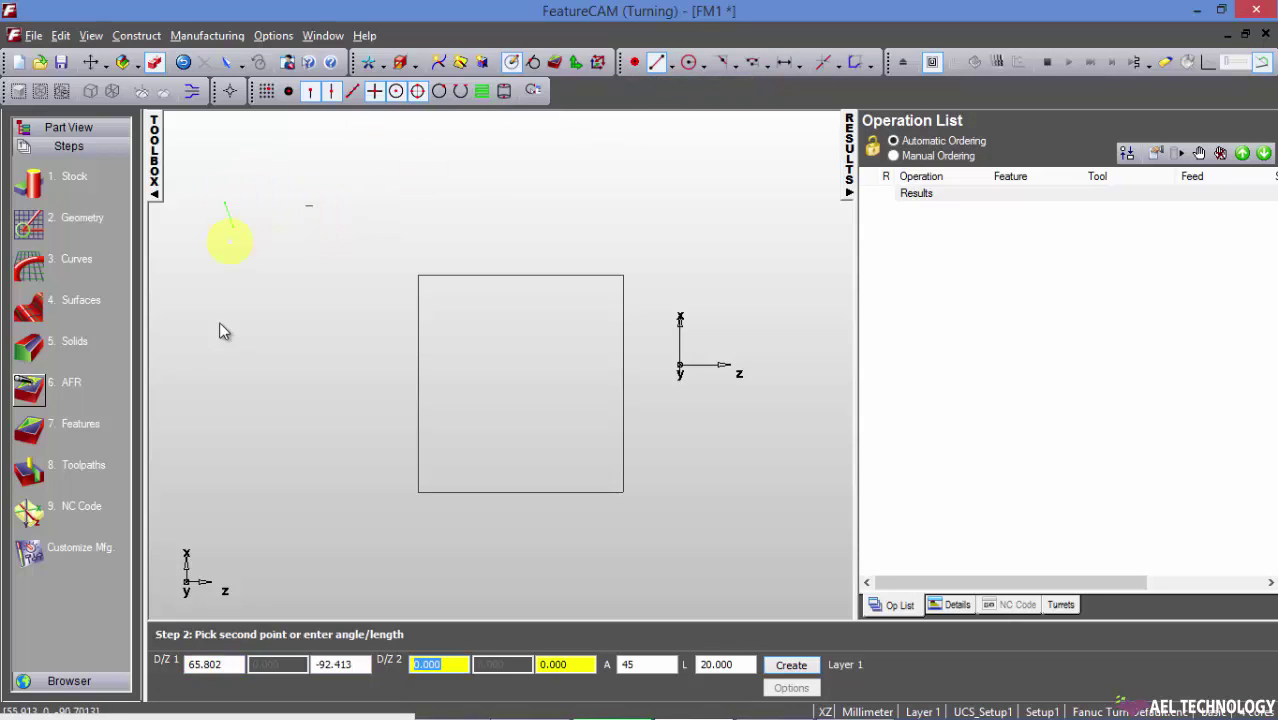
{"action": "left_click", "coordinate": [228, 503]}
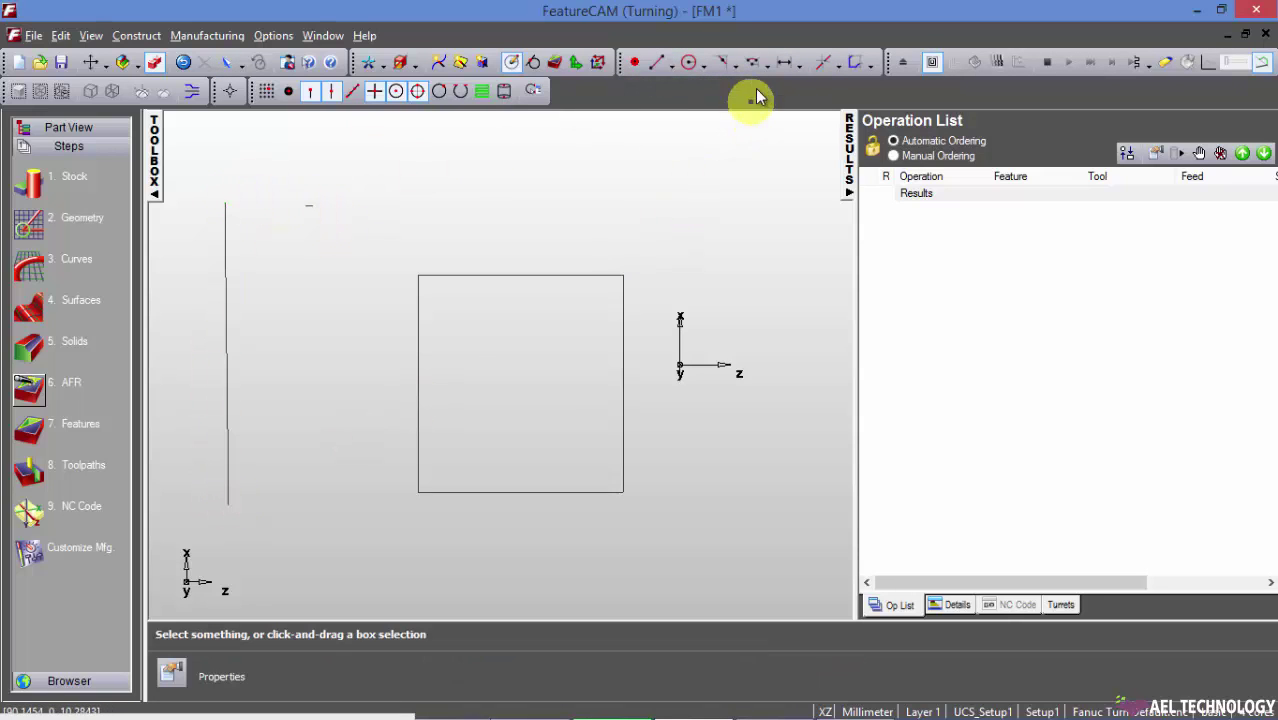
Cut the middle out of that vertical line, leaving two short pieces.
{"action": "left_click", "coordinate": [840, 64]}
{"action": "left_click", "coordinate": [855, 105]}
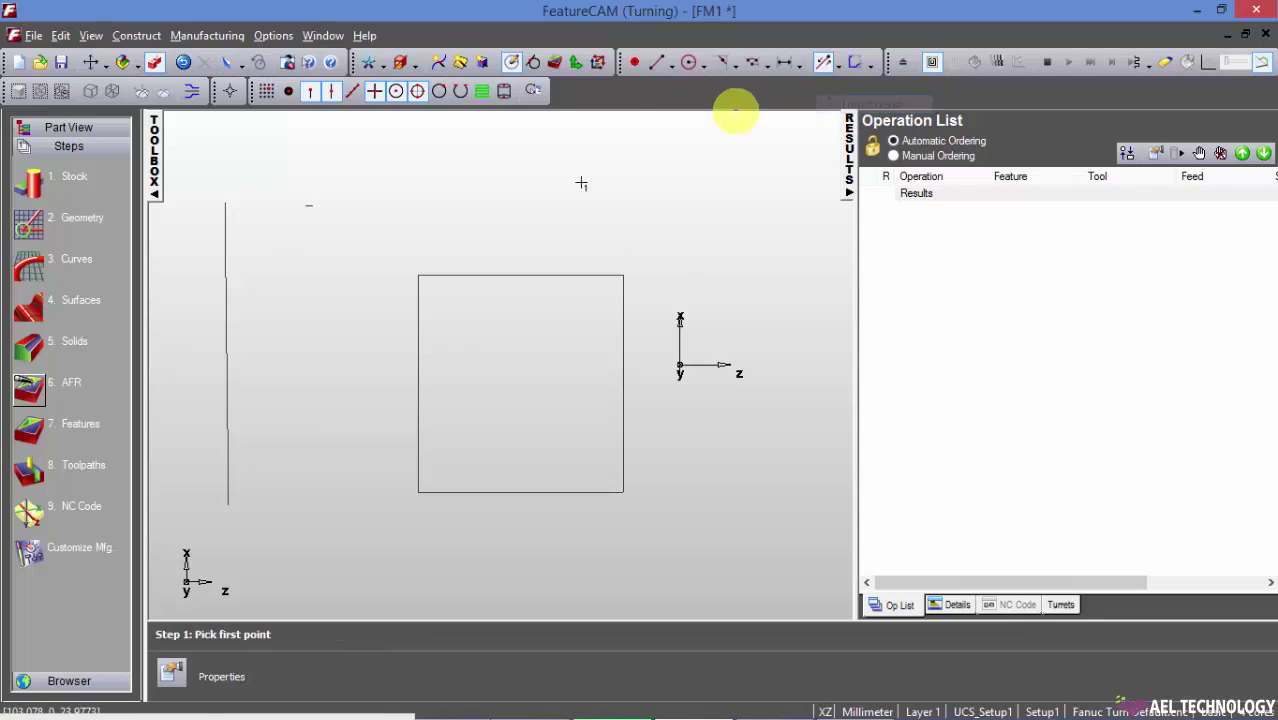
{"action": "left_click", "coordinate": [229, 425]}
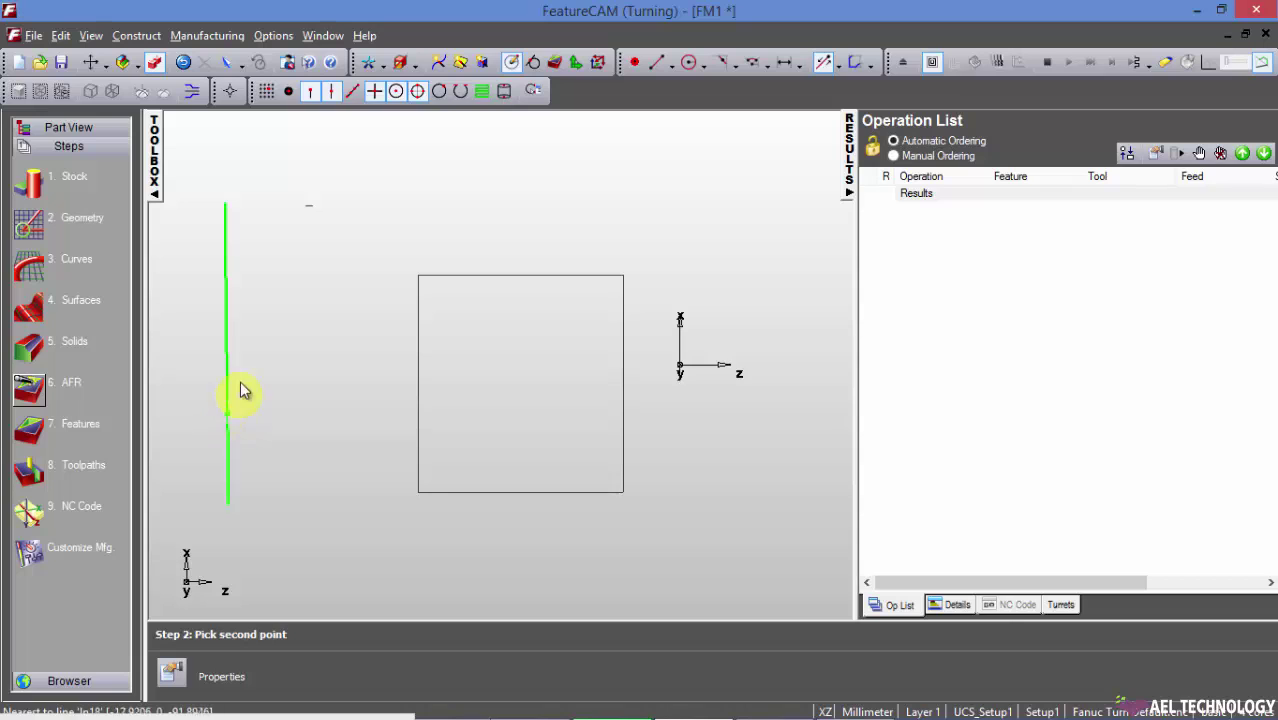
{"action": "left_click", "coordinate": [235, 287]}
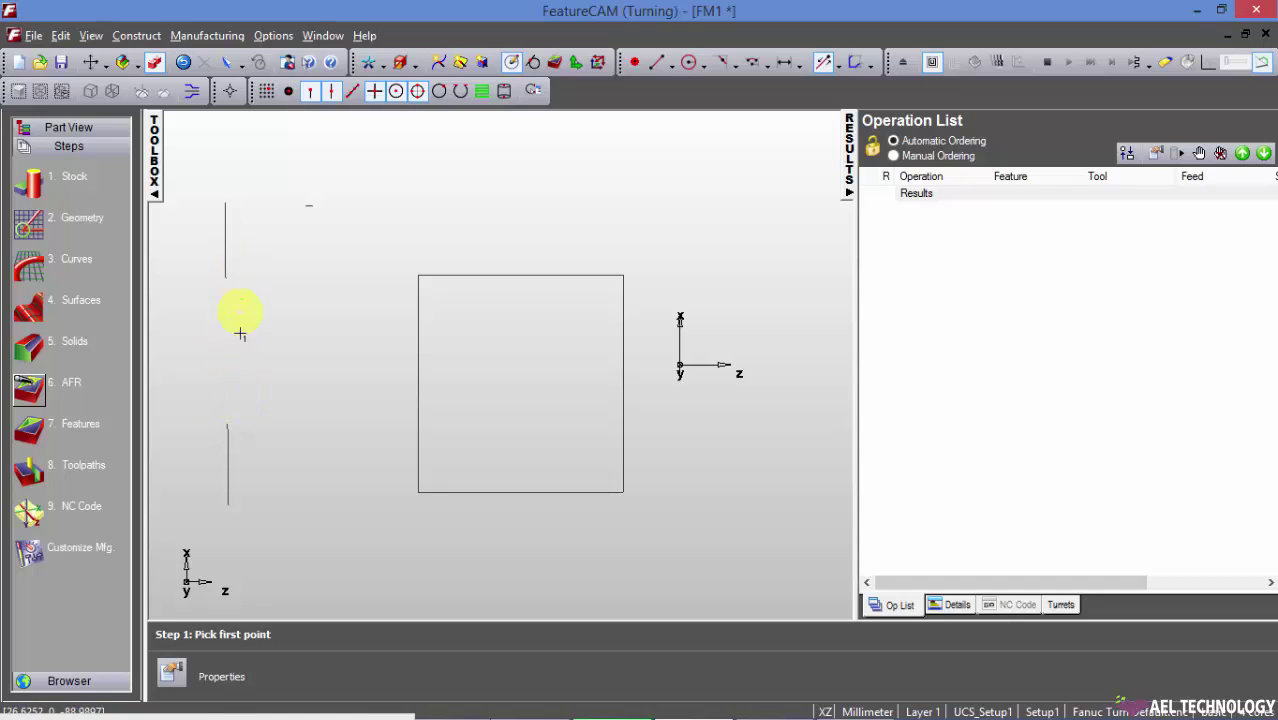
{"action": "key", "text": "Escape"}
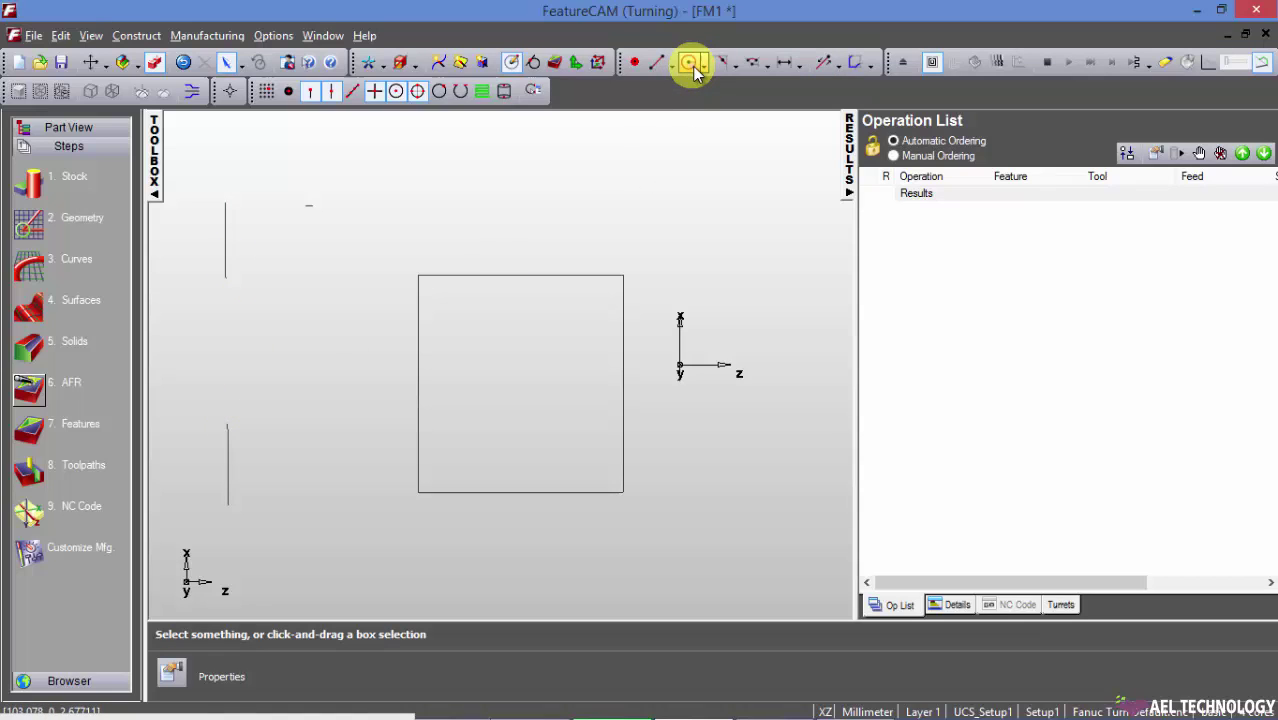
{"action": "left_click", "coordinate": [704, 66]}
Place a circle below-left of the rectangle and break it at two points.
{"action": "left_click", "coordinate": [735, 83]}
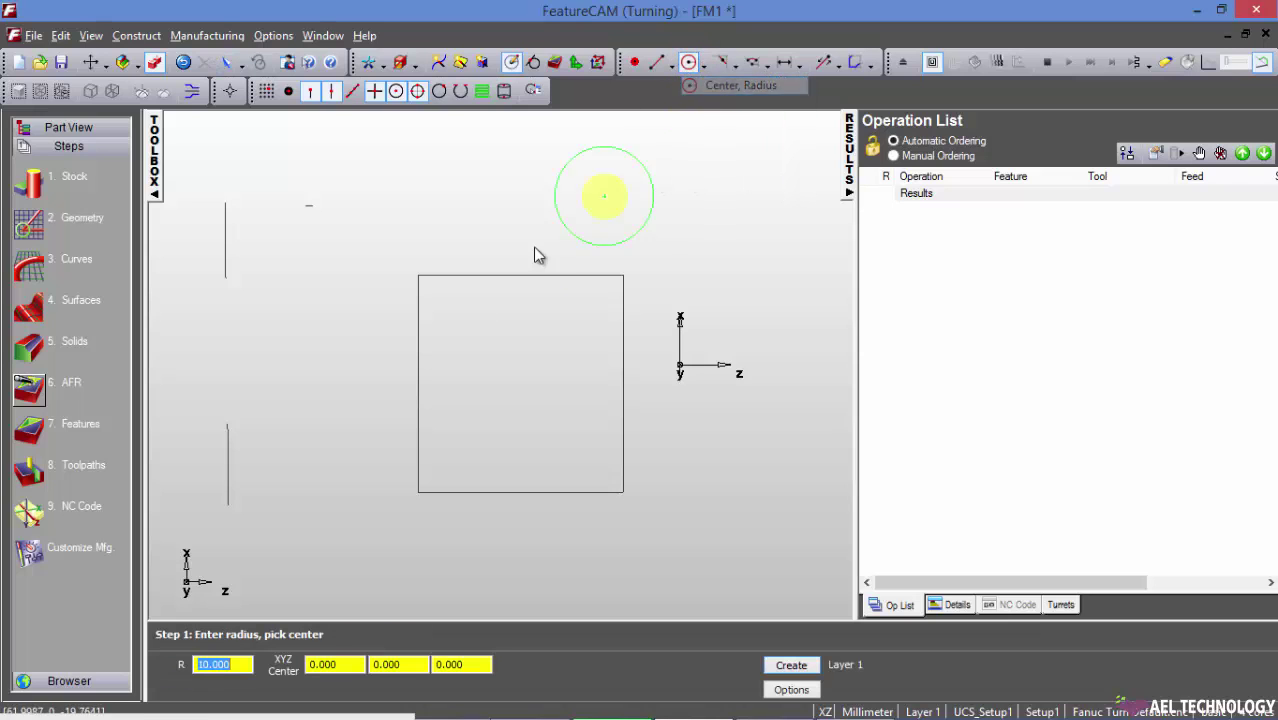
{"action": "left_click", "coordinate": [335, 462]}
{"action": "key", "text": "Escape"}
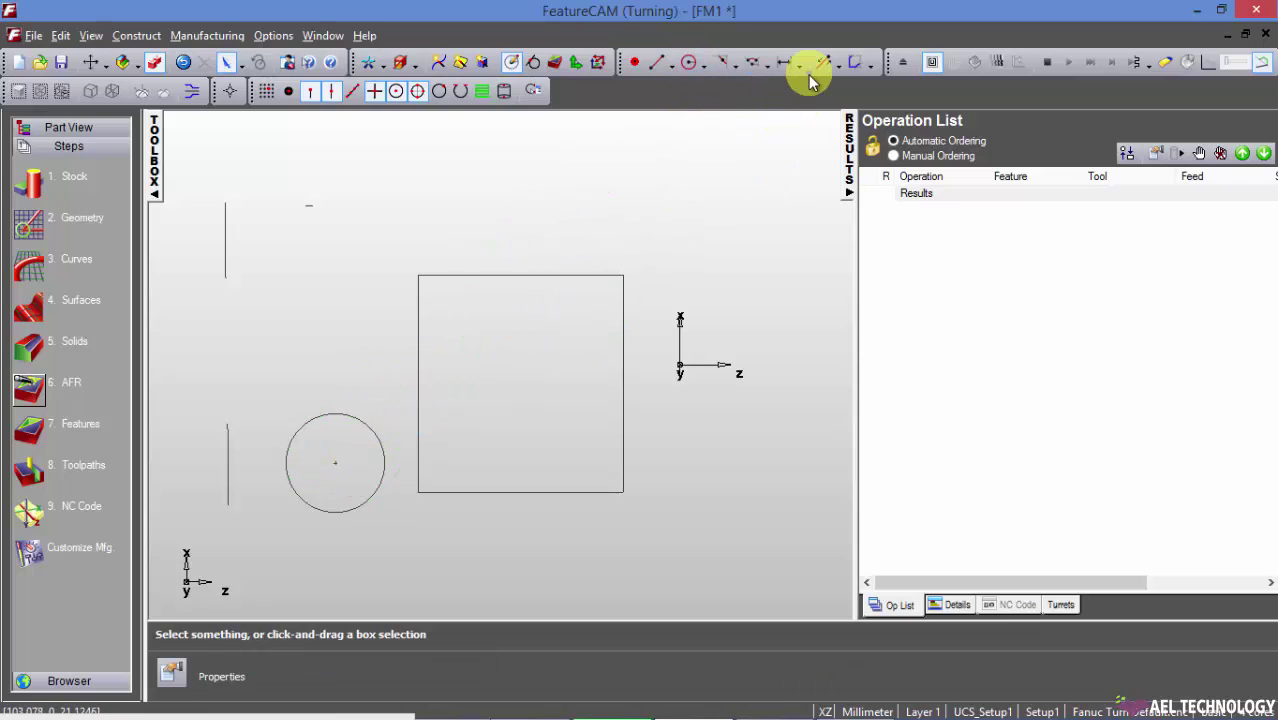
{"action": "left_click", "coordinate": [822, 64]}
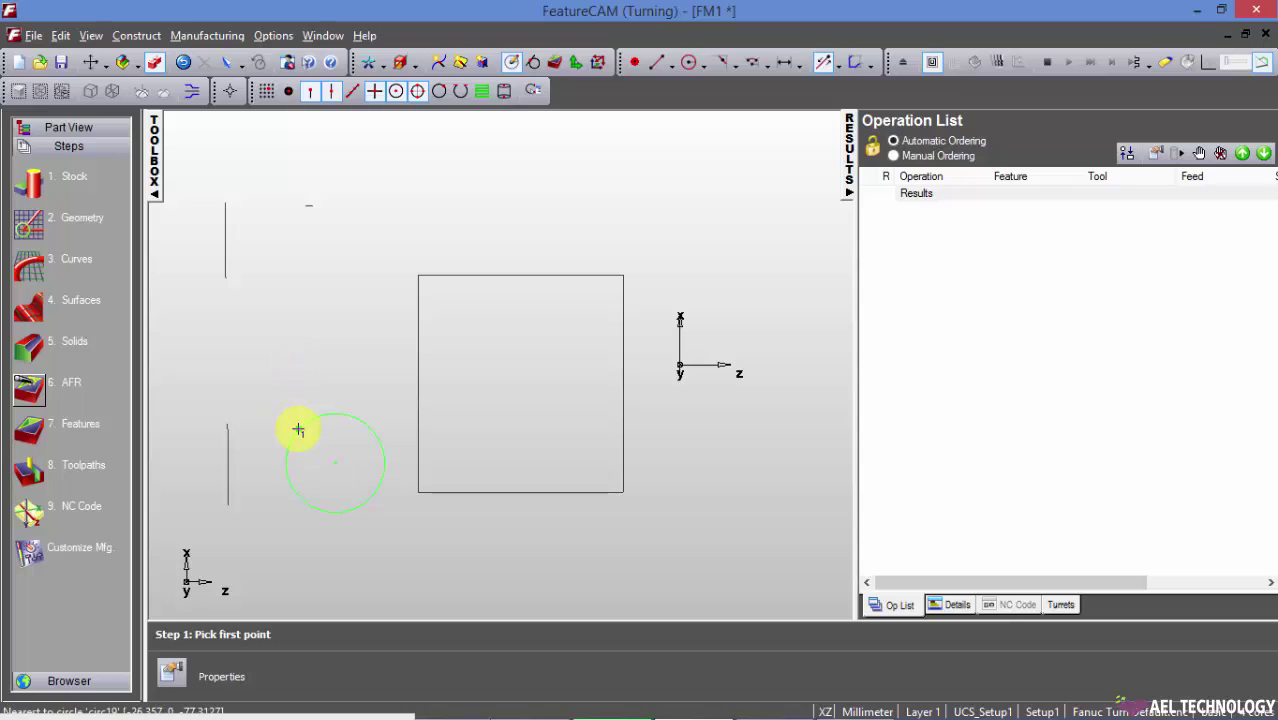
{"action": "left_click", "coordinate": [298, 430]}
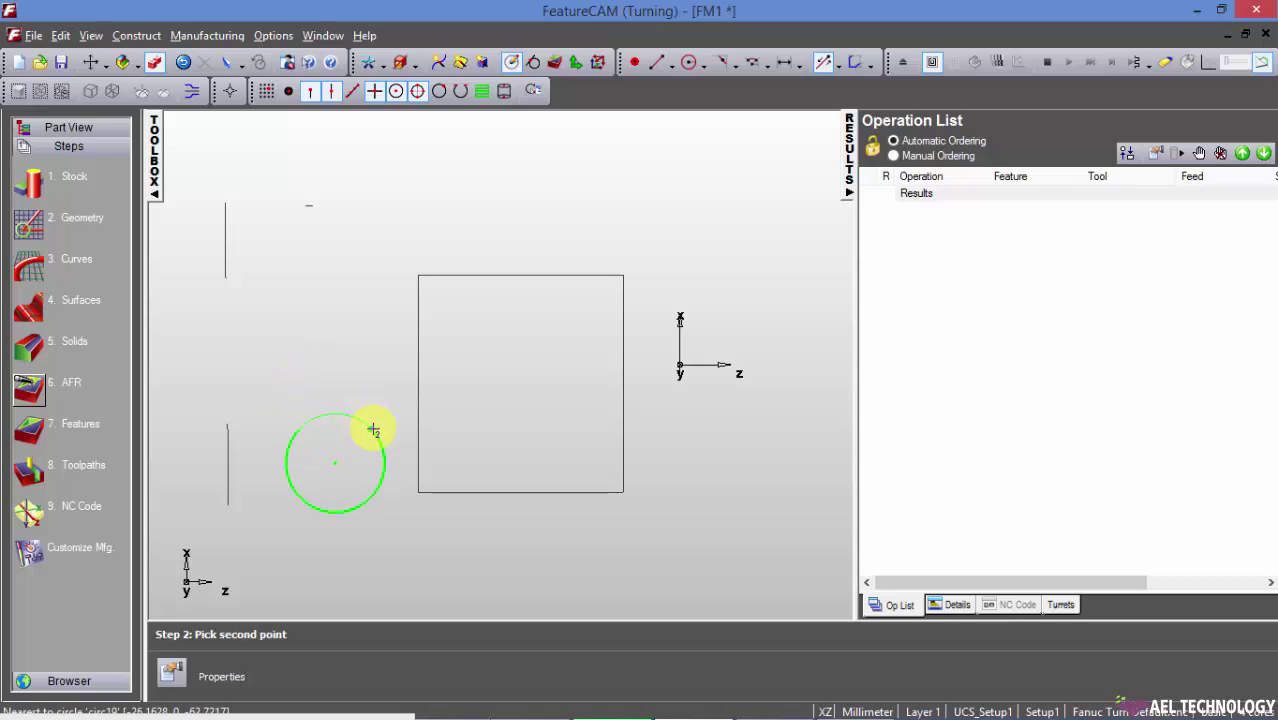
{"action": "left_click", "coordinate": [373, 430]}
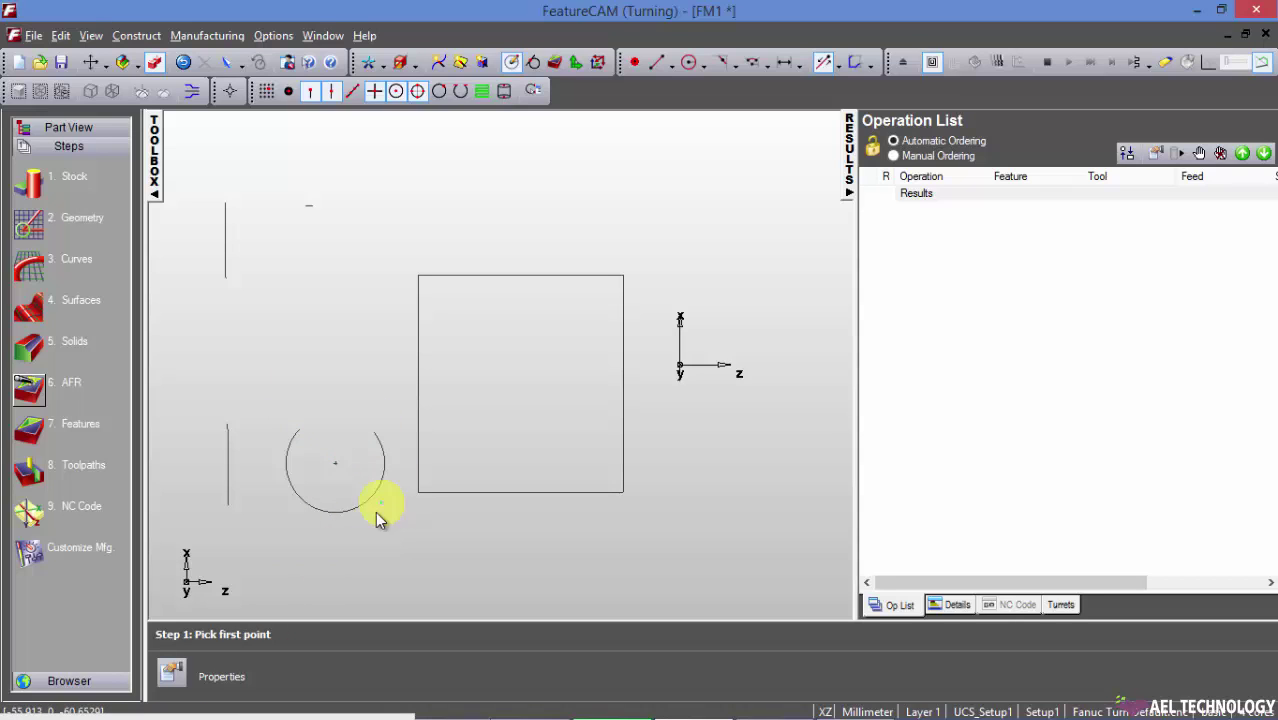
{"action": "key", "text": "Escape"}
Restore the broken arc to a full circle and extend the left vertical line.
{"action": "left_click", "coordinate": [848, 66]}
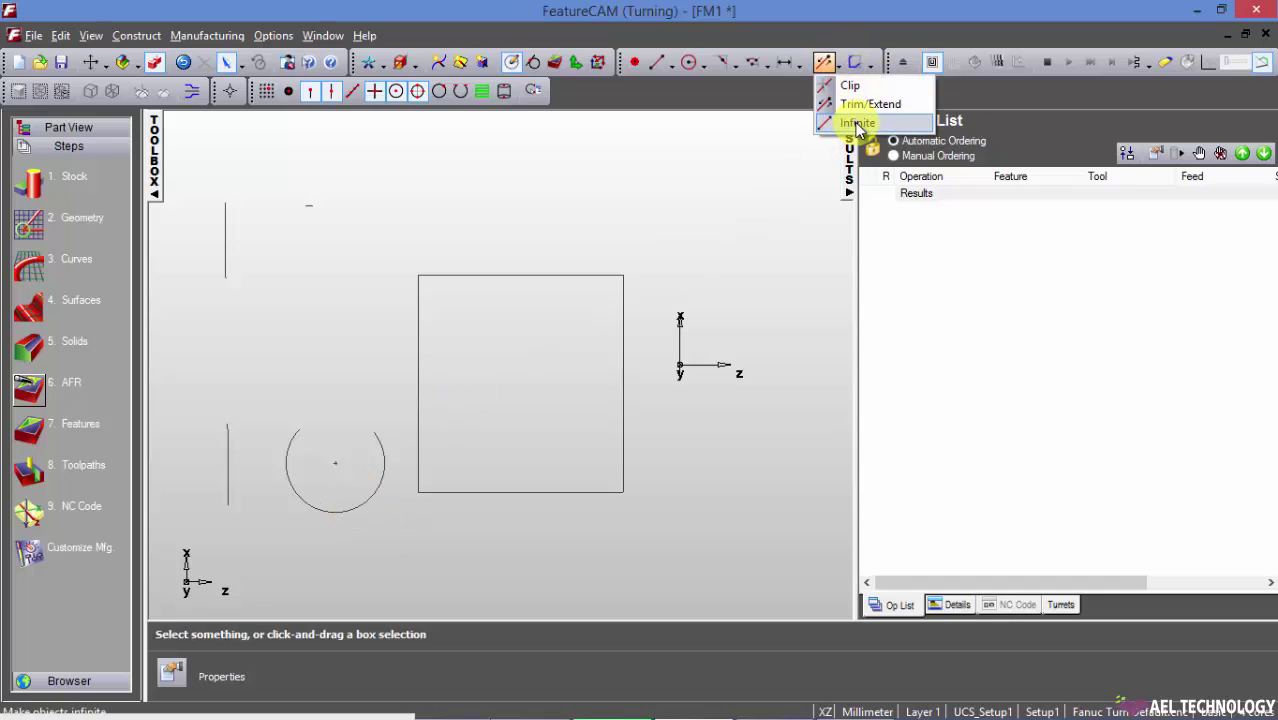
{"action": "left_click", "coordinate": [856, 124]}
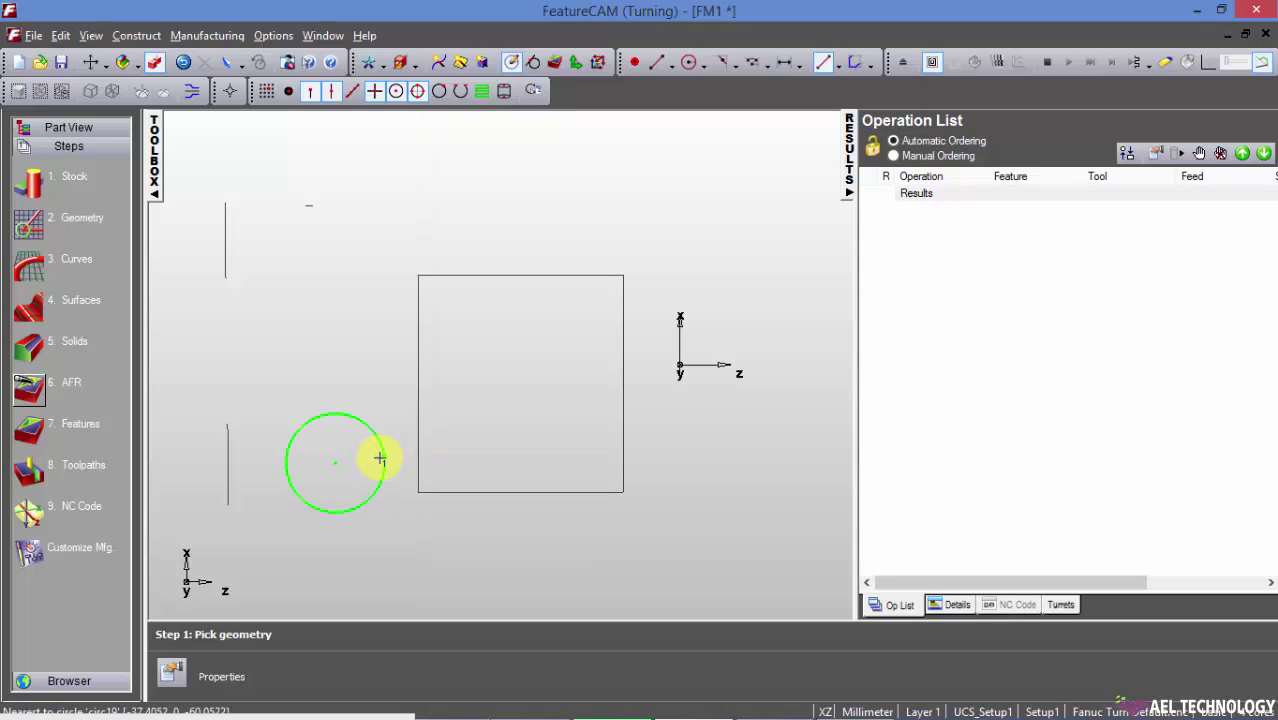
{"action": "left_click", "coordinate": [838, 64]}
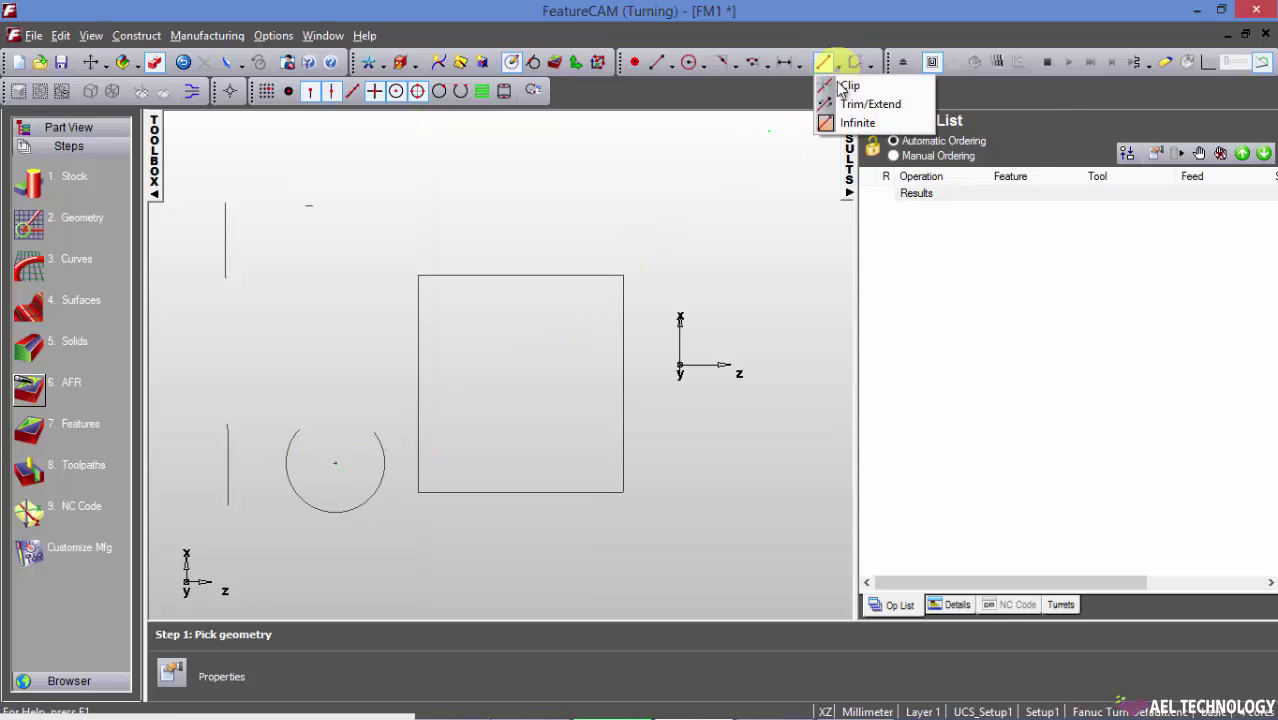
{"action": "left_click", "coordinate": [379, 437]}
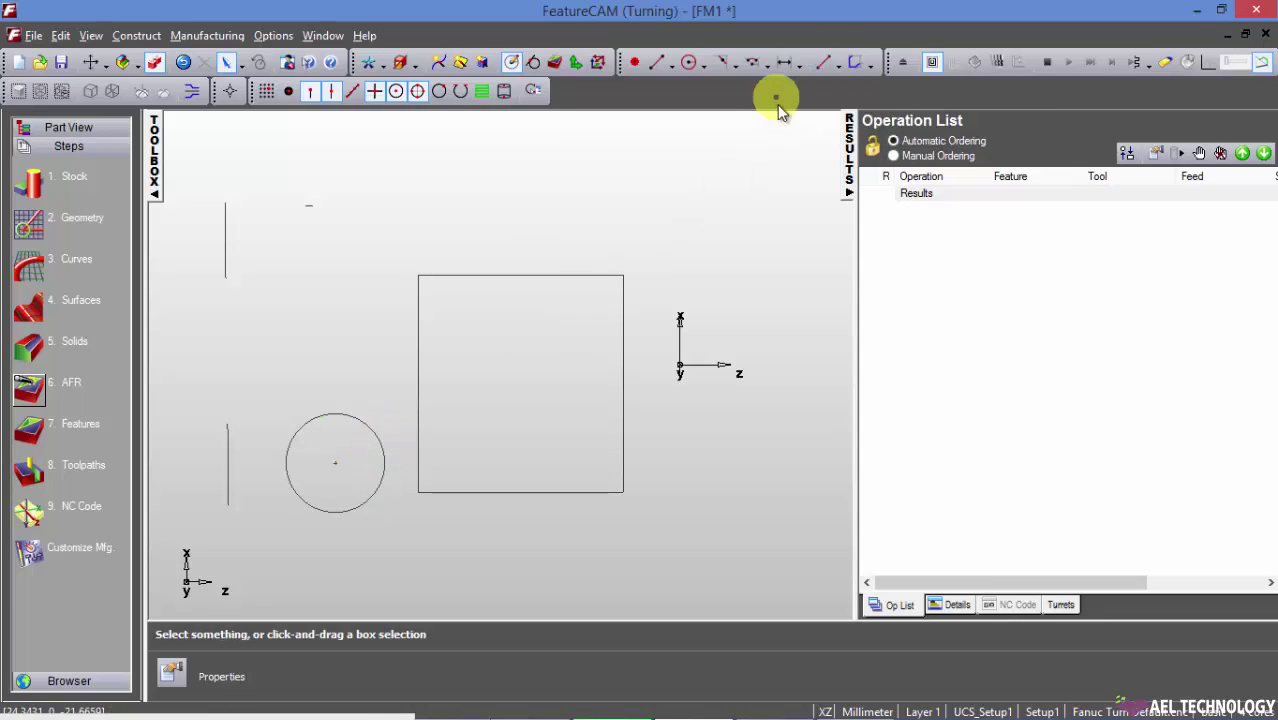
{"action": "left_click", "coordinate": [837, 66]}
{"action": "left_click", "coordinate": [850, 106]}
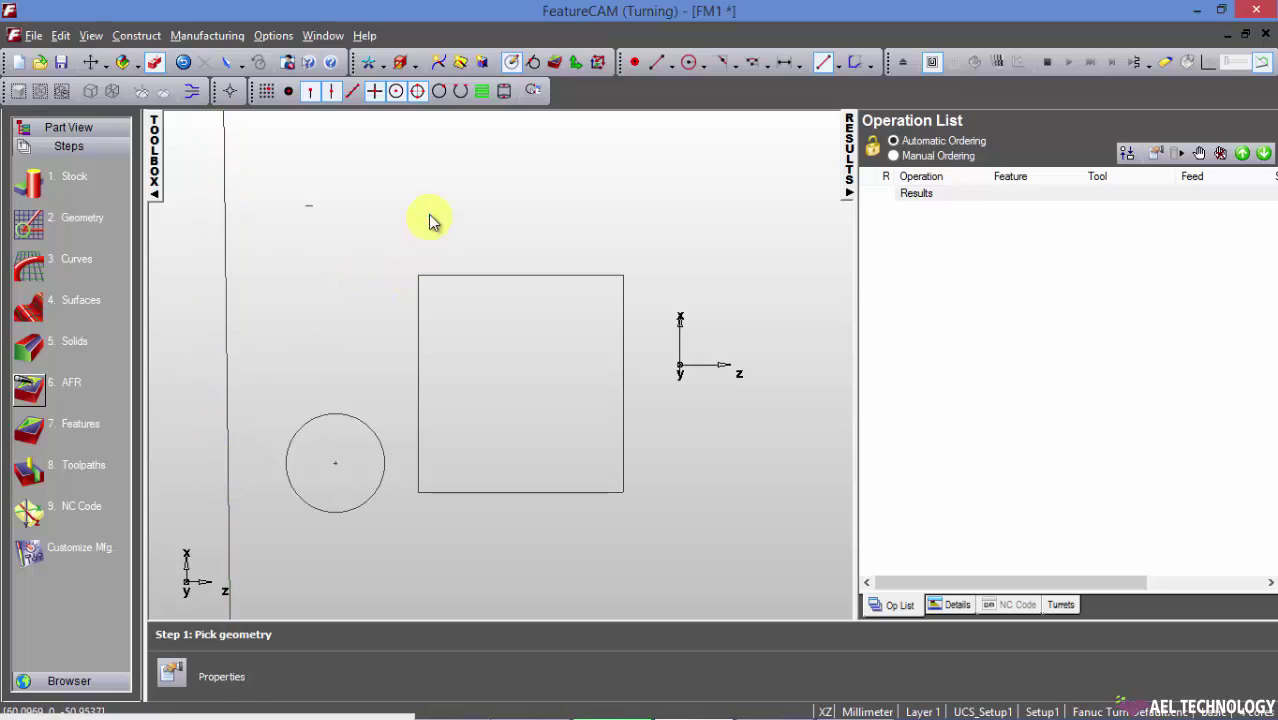
{"action": "key", "text": "Escape"}
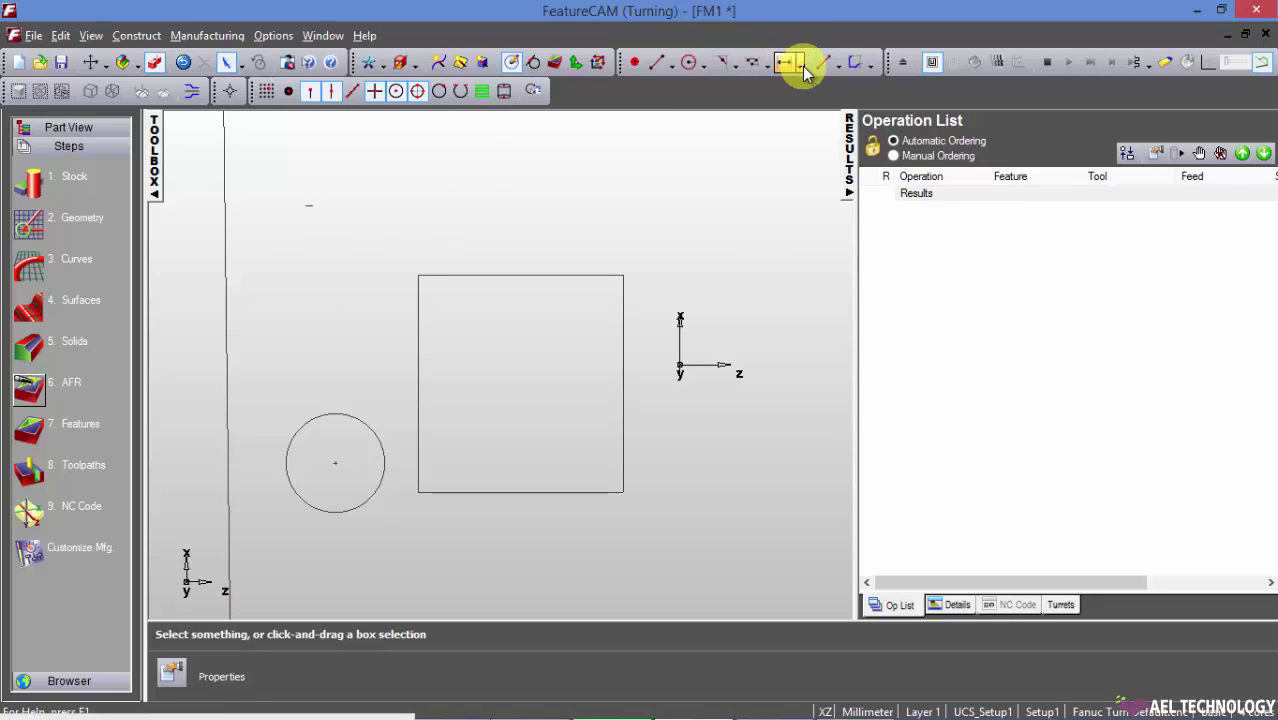
Add a vertical 44.122±.01 height dimension to the right of the rectangle.
{"action": "left_click", "coordinate": [797, 64]}
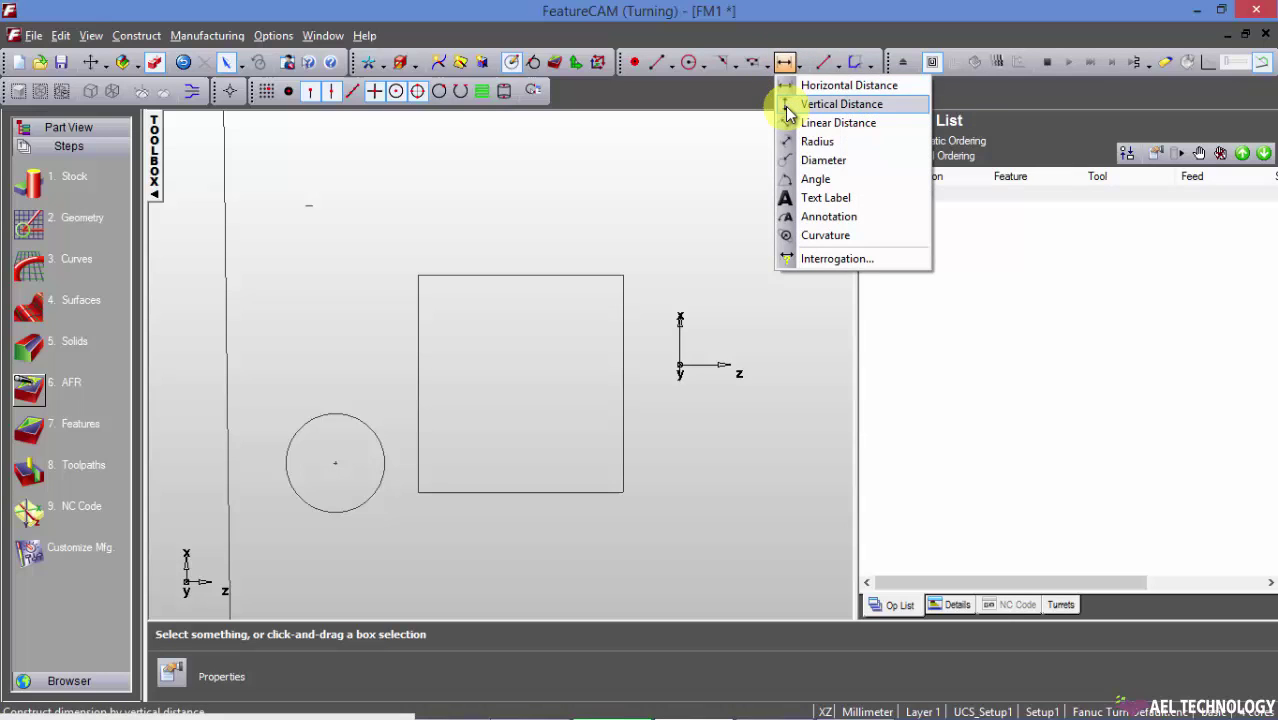
{"action": "left_click", "coordinate": [788, 105]}
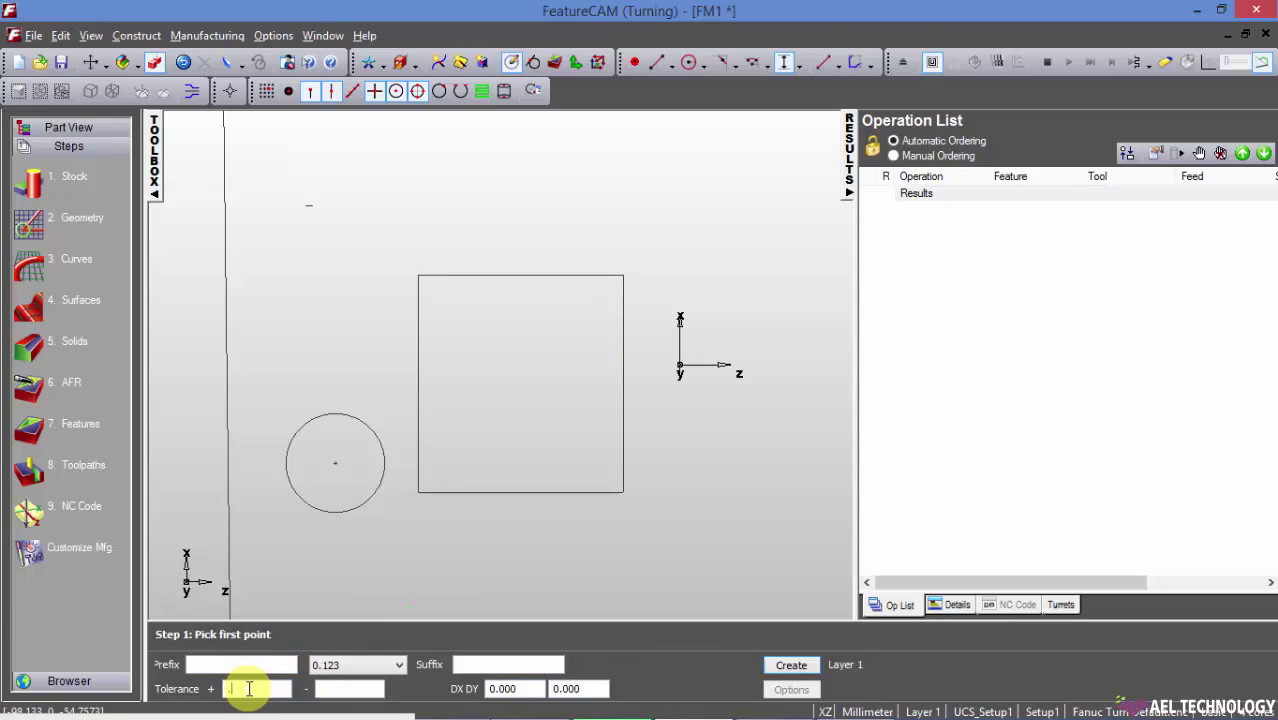
{"action": "left_click", "coordinate": [339, 689]}
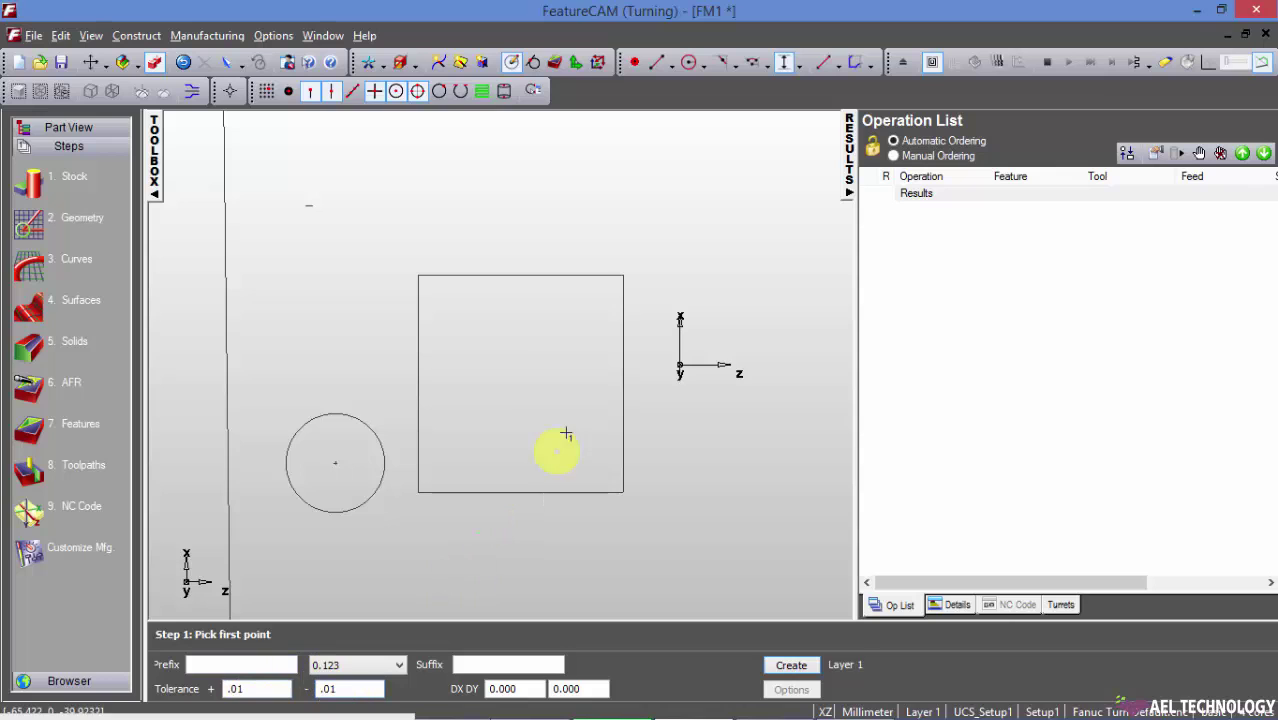
{"action": "left_click", "coordinate": [624, 278]}
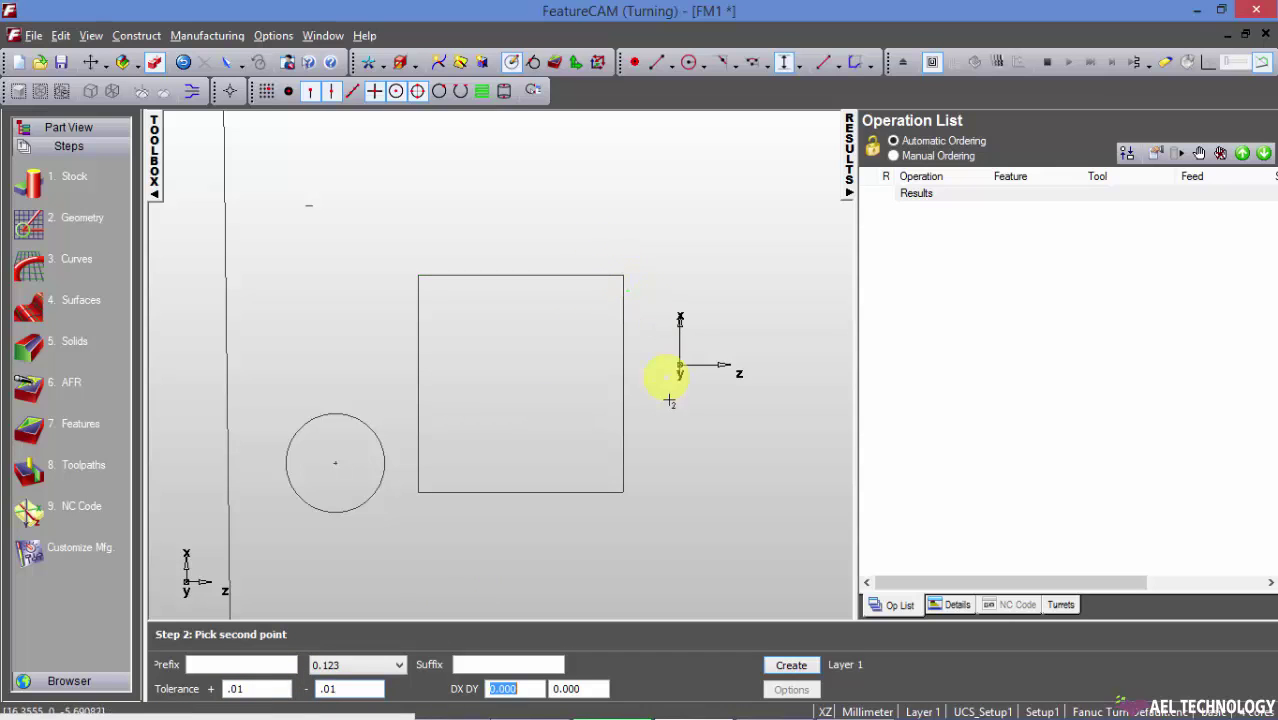
{"action": "left_click", "coordinate": [624, 491]}
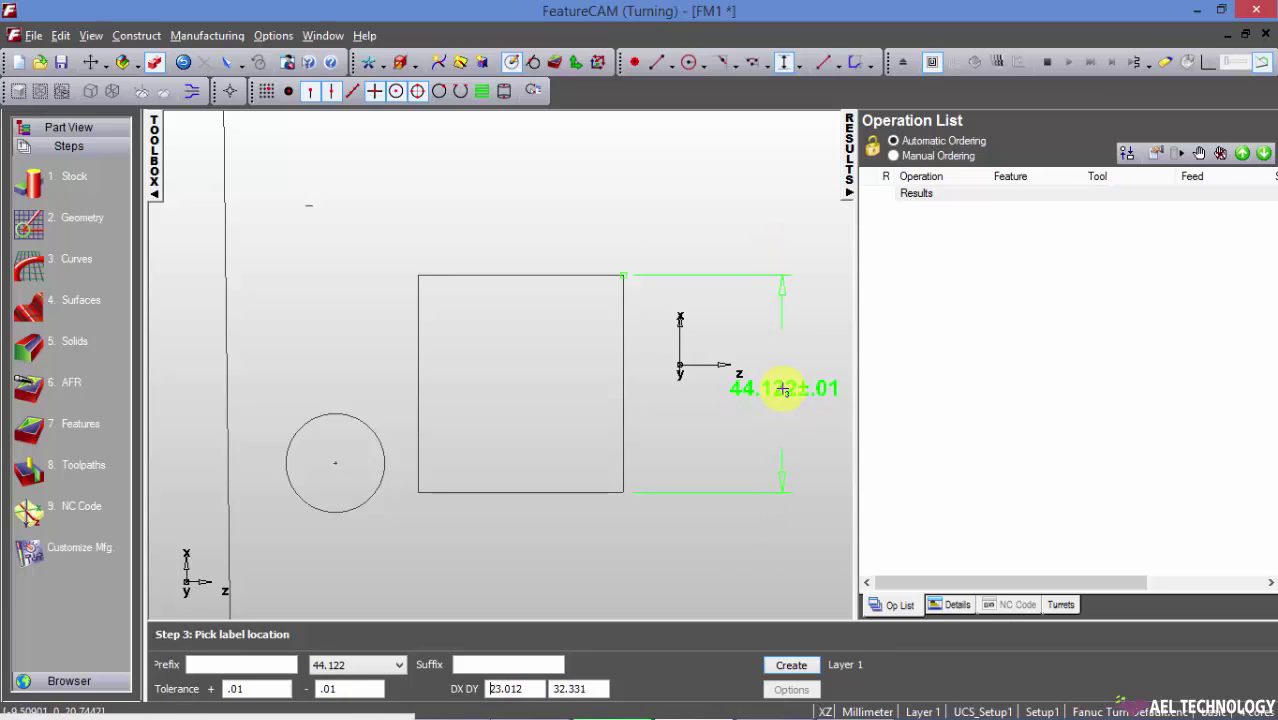
{"action": "left_click", "coordinate": [783, 390]}
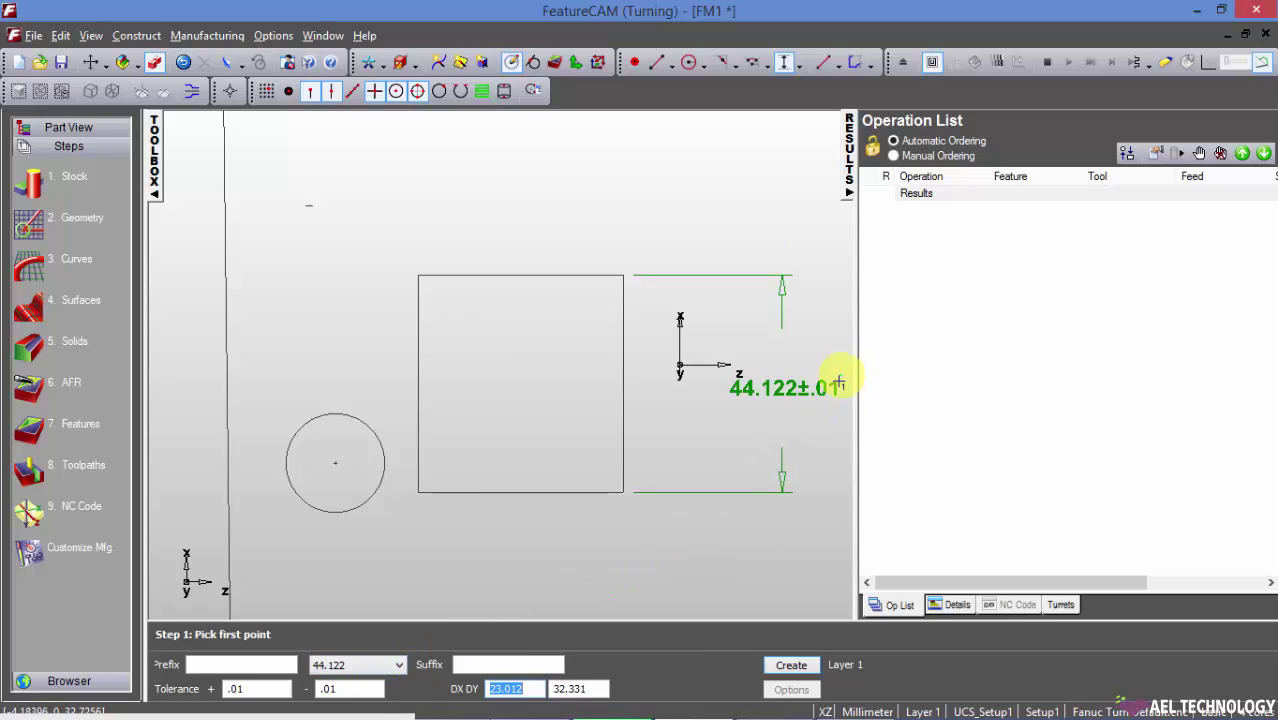
Give the 44.122 height dimension the prefix 'square'.
{"action": "key", "text": "Escape"}
{"action": "left_click", "coordinate": [783, 388]}
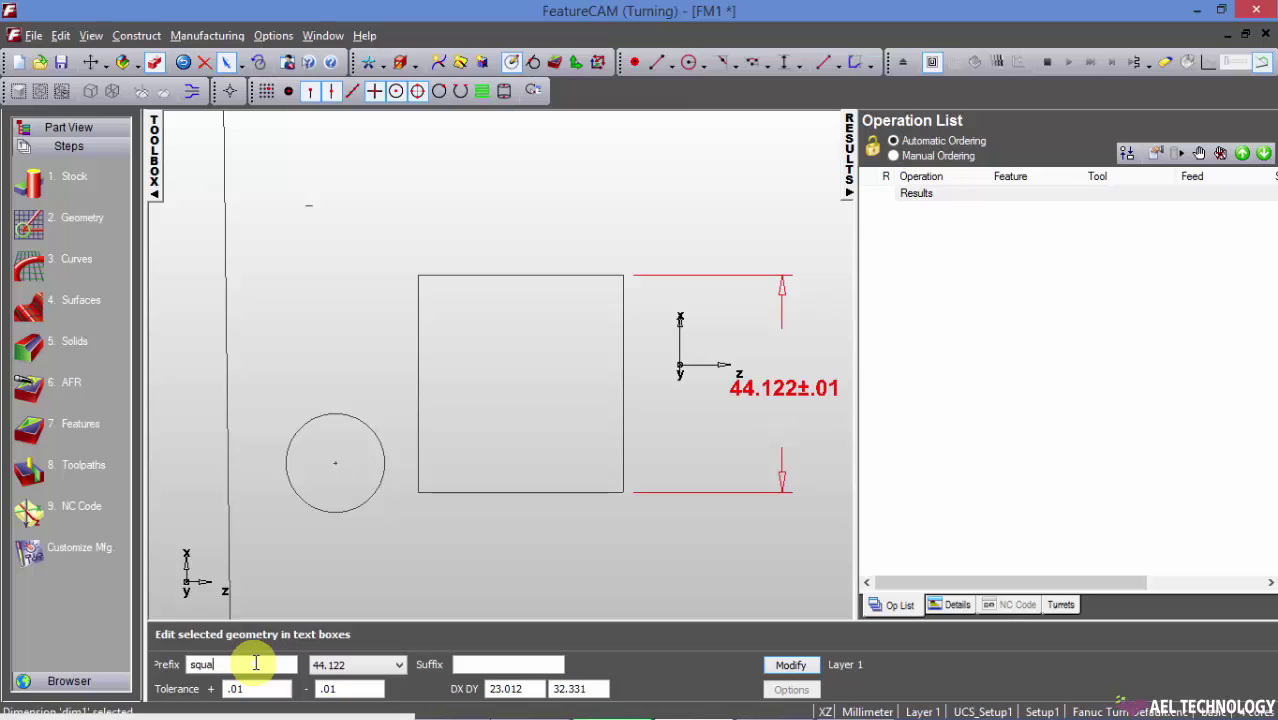
{"action": "left_click", "coordinate": [790, 666]}
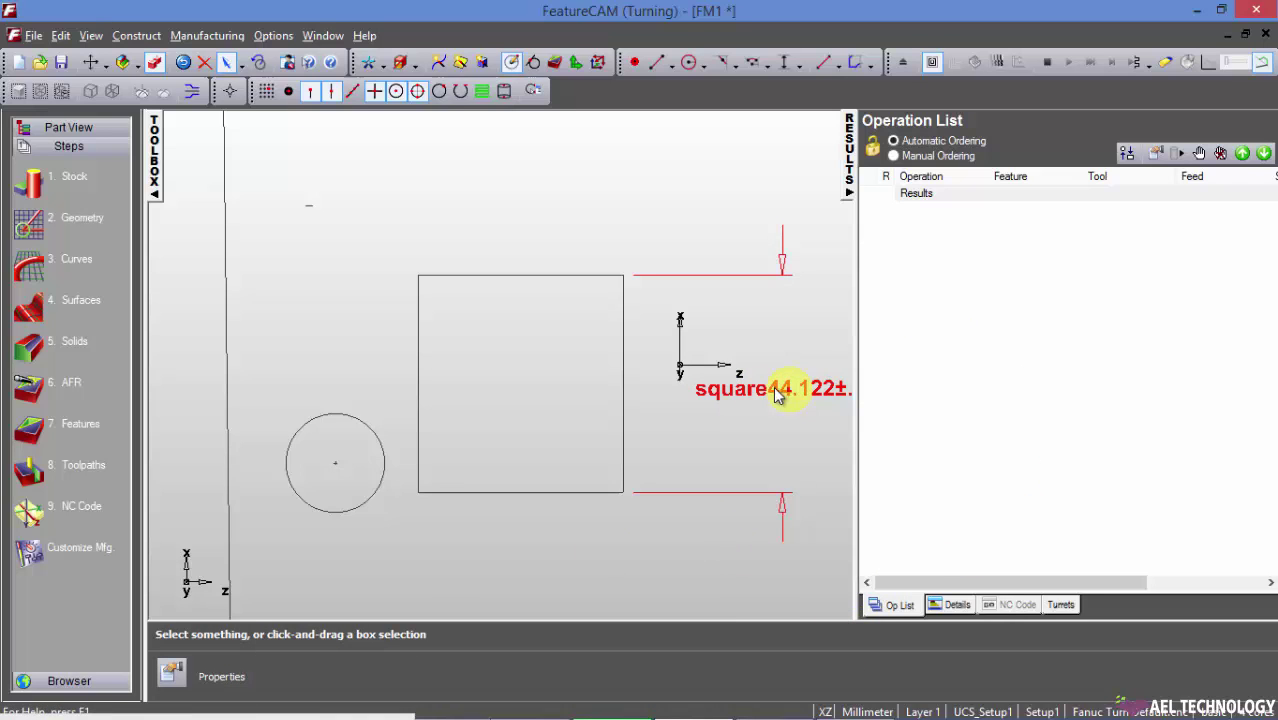
{"action": "scroll", "coordinate": [696, 337], "scroll_direction": "down", "scroll_amount": 3}
{"action": "scroll", "coordinate": [590, 371], "scroll_direction": "up", "scroll_amount": 3}
{"action": "scroll", "coordinate": [782, 414], "scroll_direction": "down", "scroll_amount": 2}
{"action": "scroll", "coordinate": [720, 375], "scroll_direction": "up", "scroll_amount": 2}
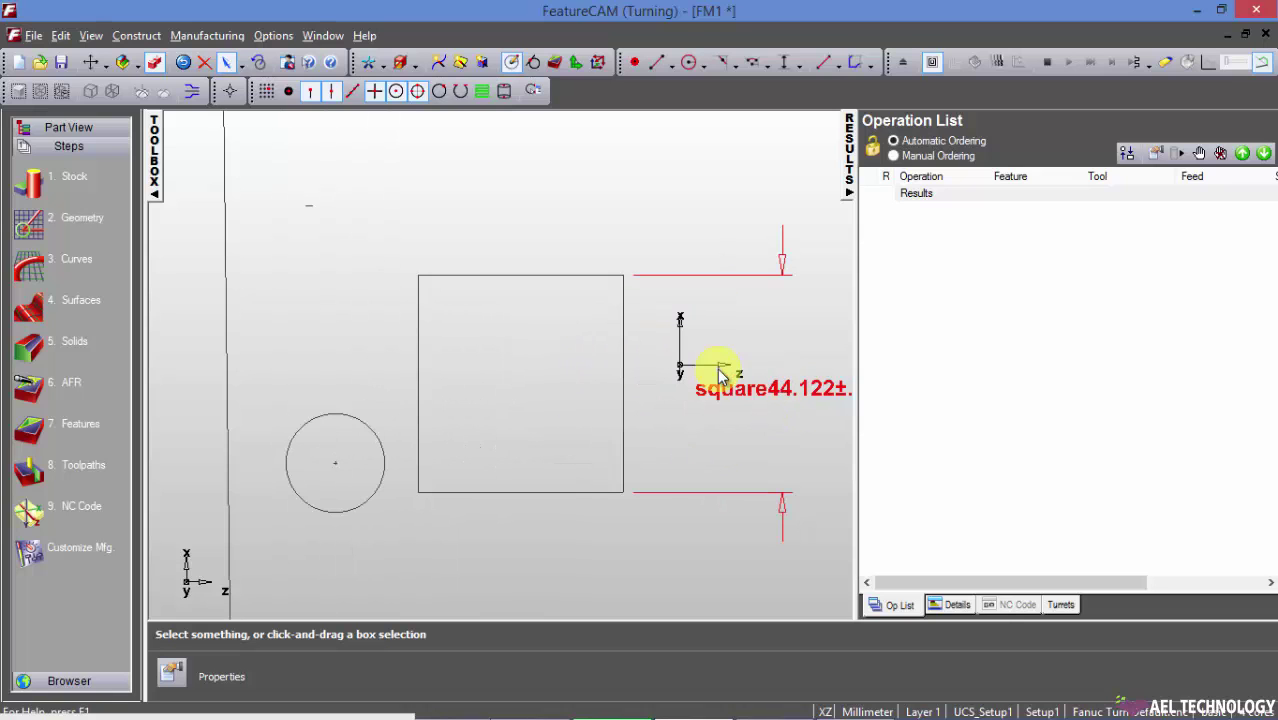
{"action": "scroll", "coordinate": [768, 415], "scroll_direction": "down", "scroll_amount": 2}
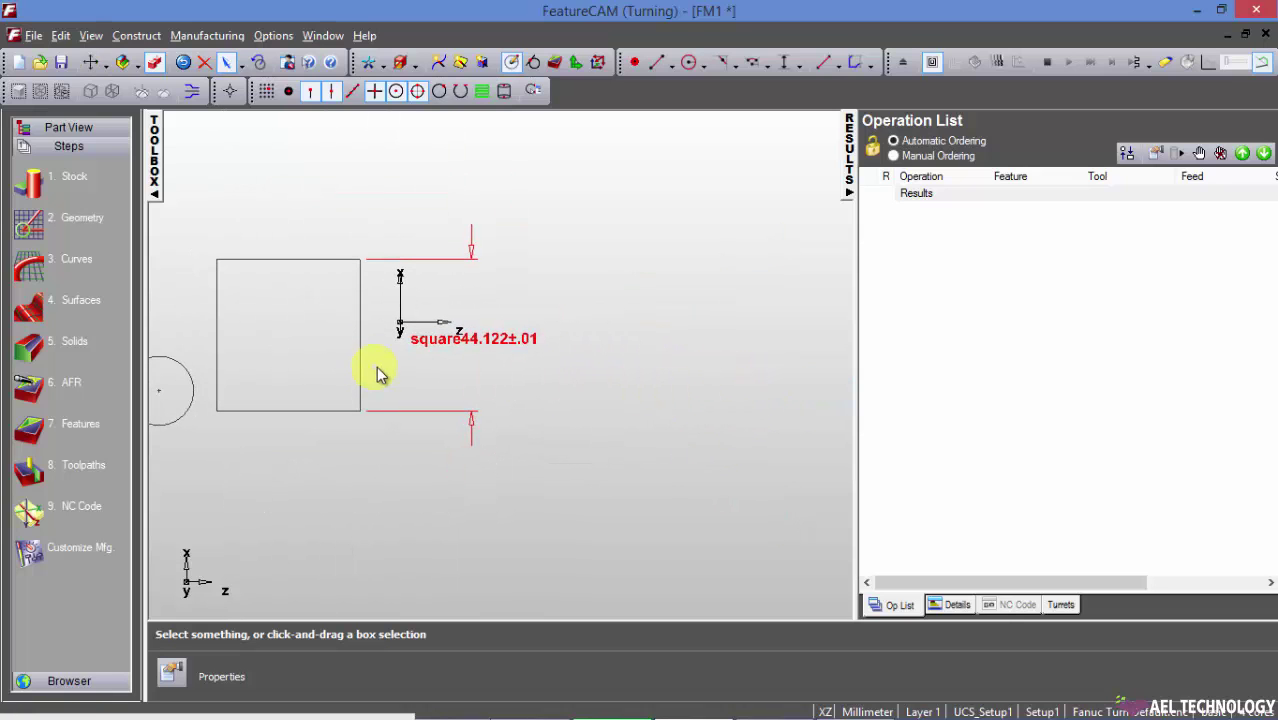
{"action": "left_click", "coordinate": [493, 345]}
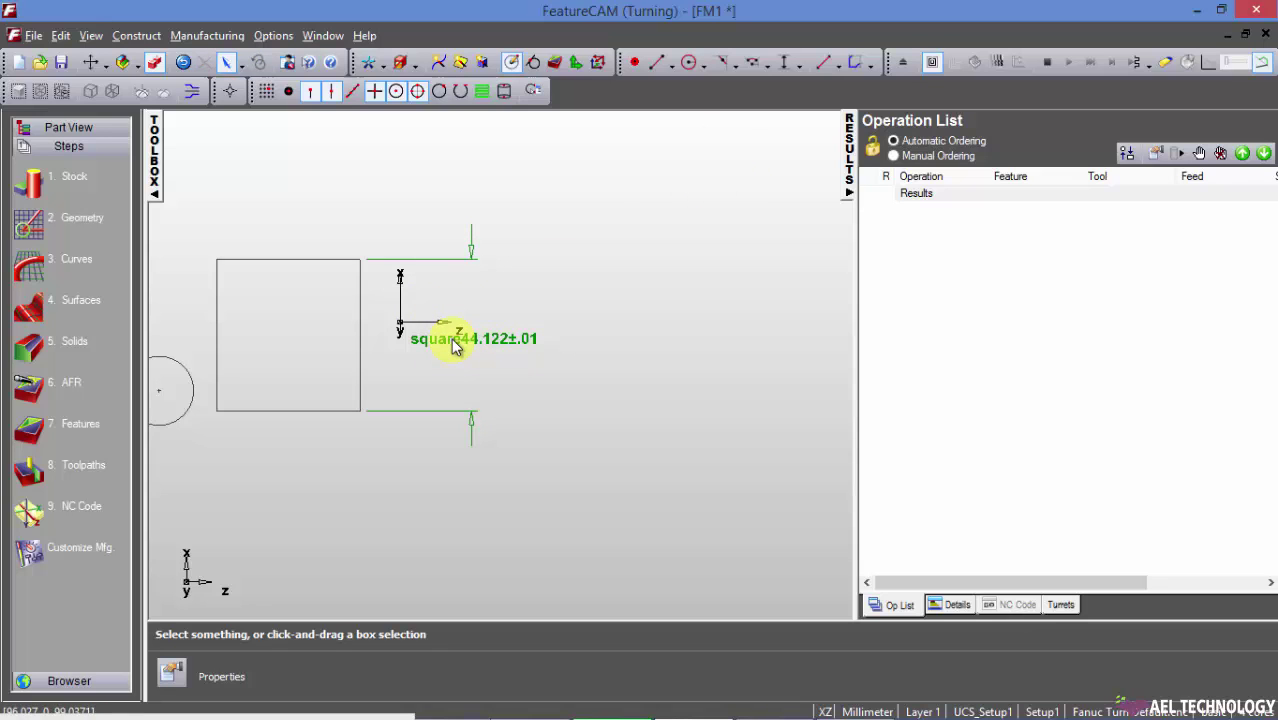
Add the suffix 'all' to the height dimension, then delete it.
{"action": "left_click", "coordinate": [476, 258]}
{"action": "left_click", "coordinate": [471, 663]}
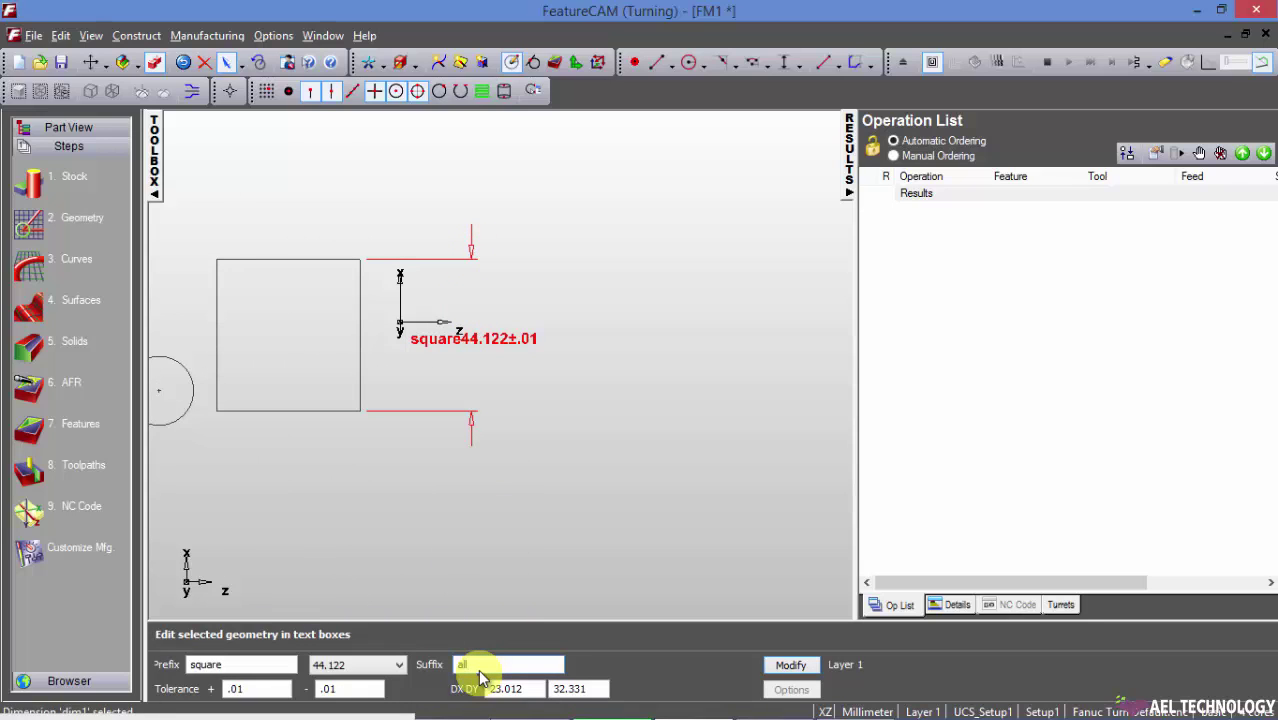
{"action": "type", "text": "all"}
{"action": "key", "text": "Return"}
{"action": "scroll", "coordinate": [522, 338], "scroll_direction": "up", "scroll_amount": 3}
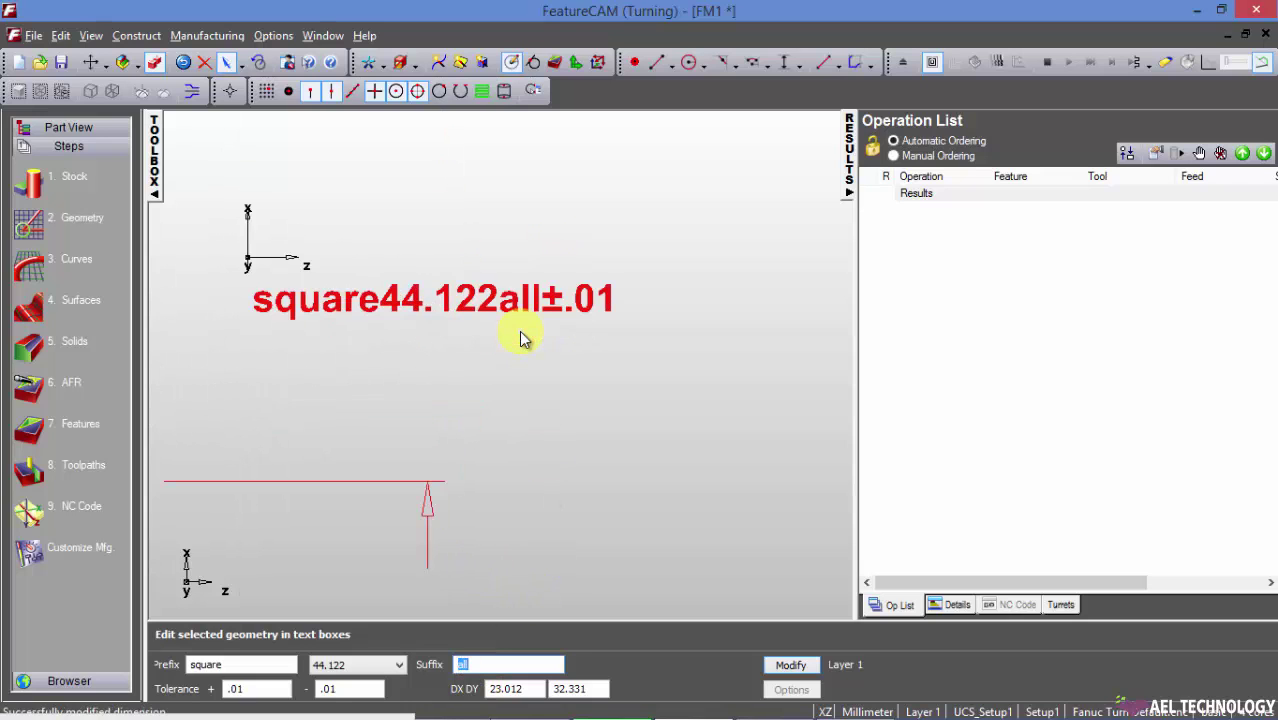
{"action": "key", "text": "Escape"}
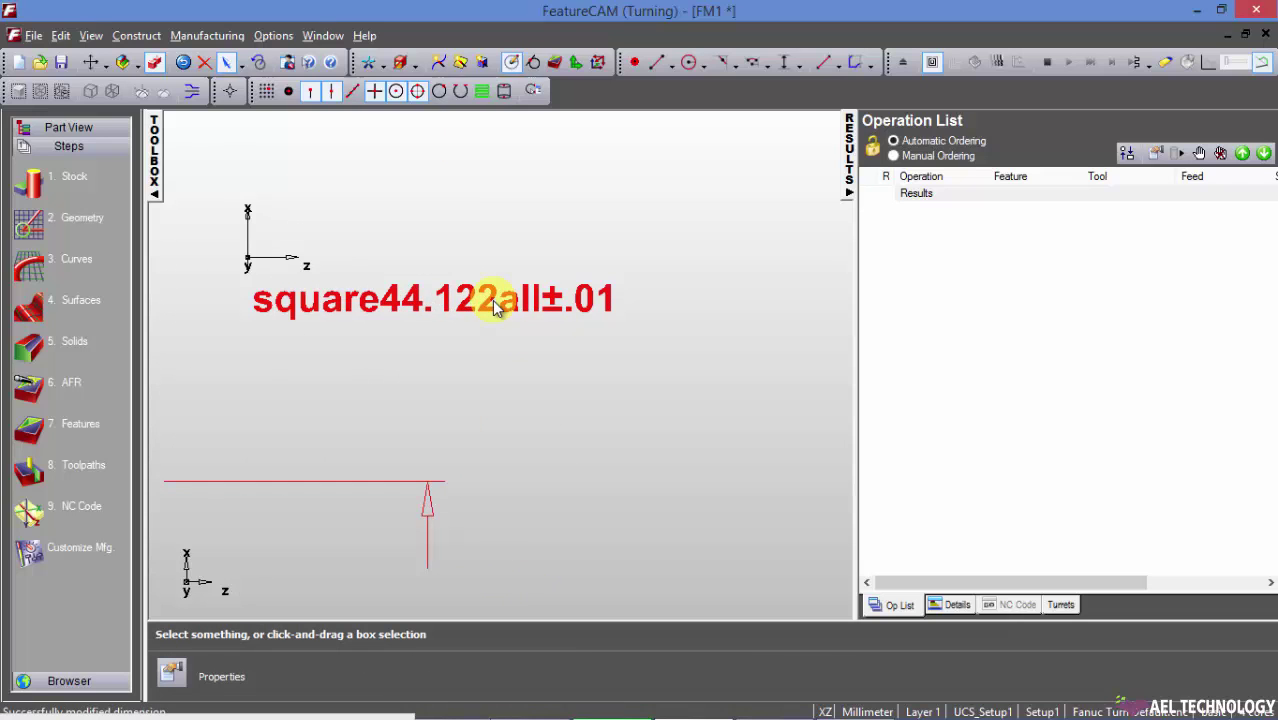
{"action": "scroll", "coordinate": [485, 310], "scroll_direction": "down", "scroll_amount": 3}
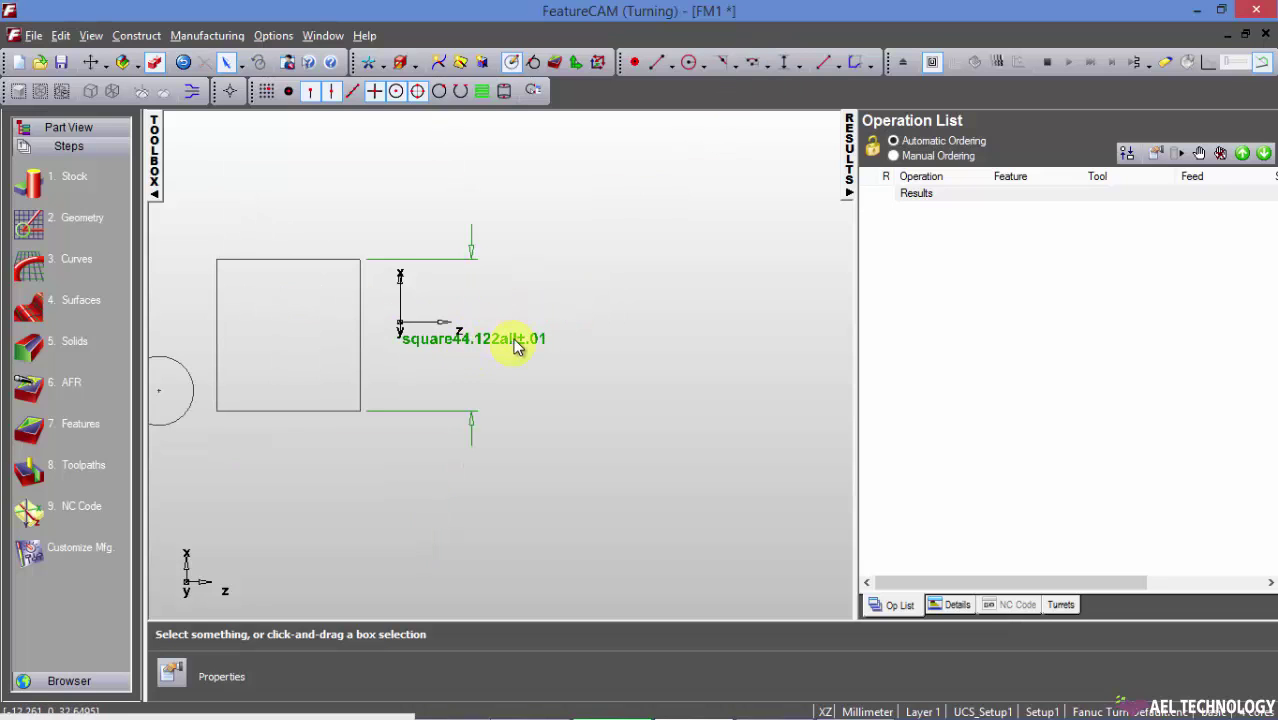
{"action": "left_click", "coordinate": [476, 258]}
{"action": "key", "text": "Delete"}
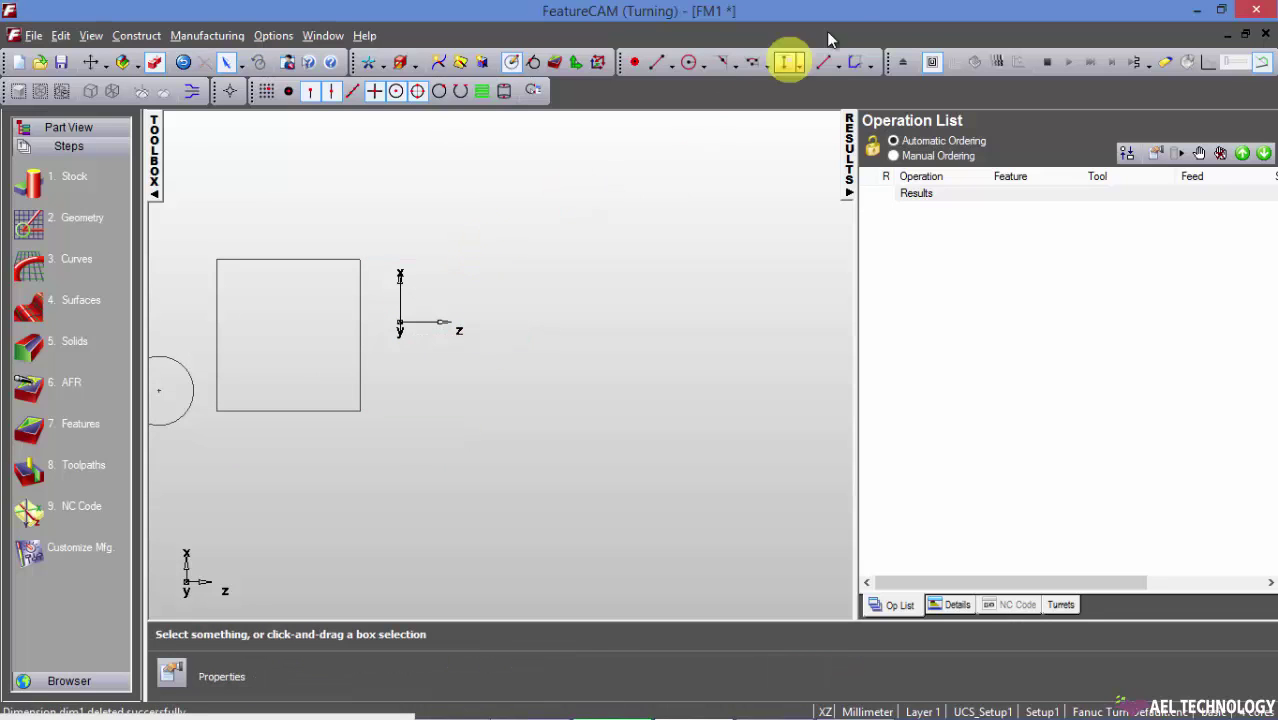
Try a horizontal width dimension on the top edge, then dismiss the syntax error and cancel.
{"action": "left_click", "coordinate": [801, 64]}
{"action": "left_click", "coordinate": [815, 86]}
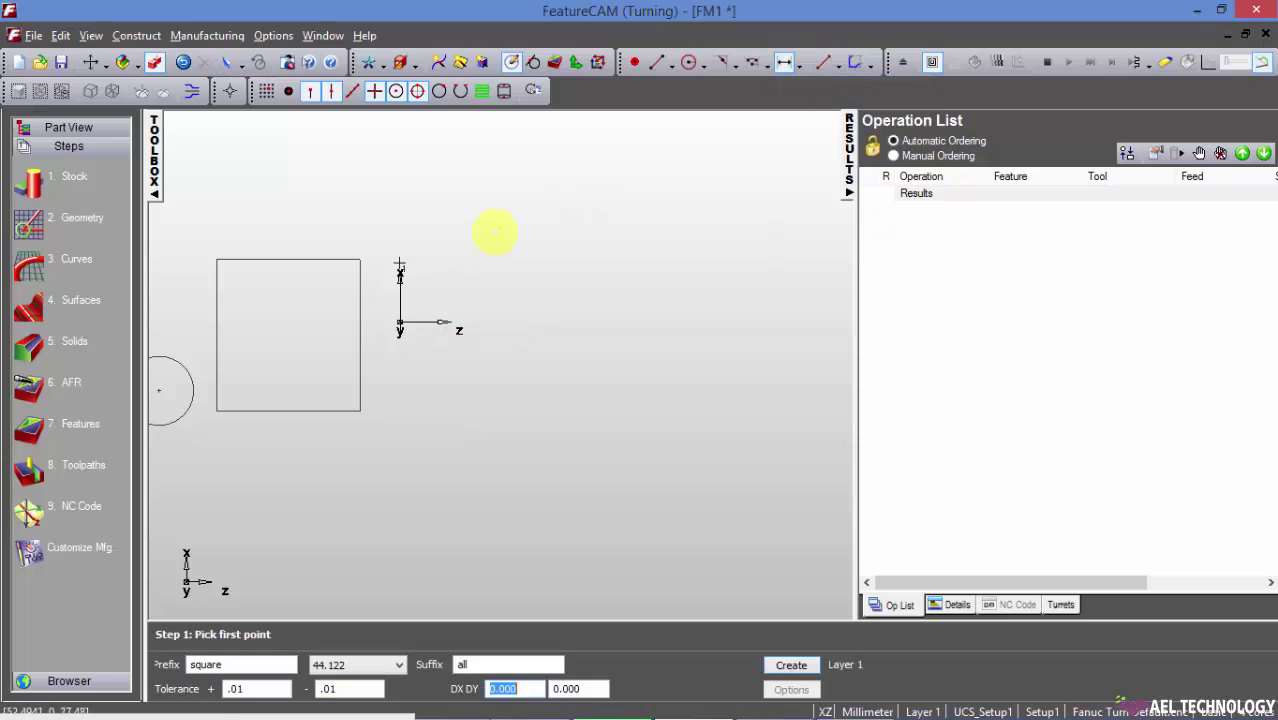
{"action": "left_click", "coordinate": [216, 260]}
{"action": "left_click", "coordinate": [360, 260]}
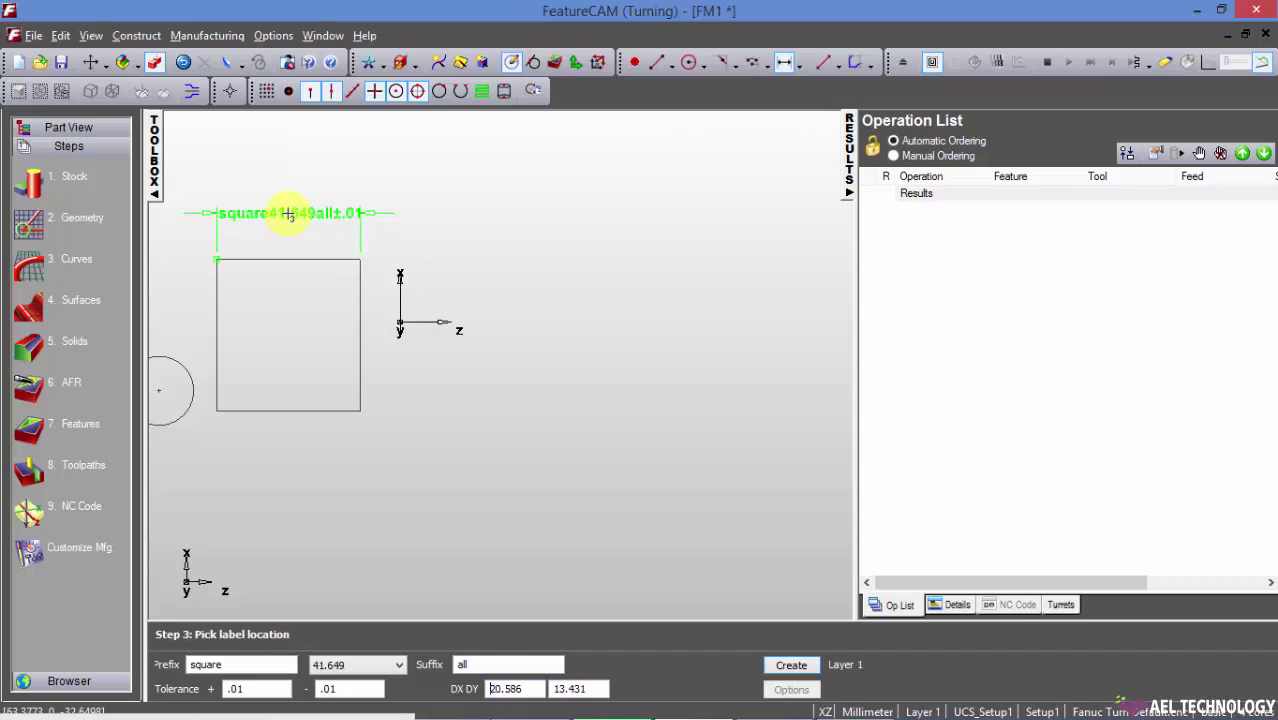
{"action": "left_click", "coordinate": [290, 200]}
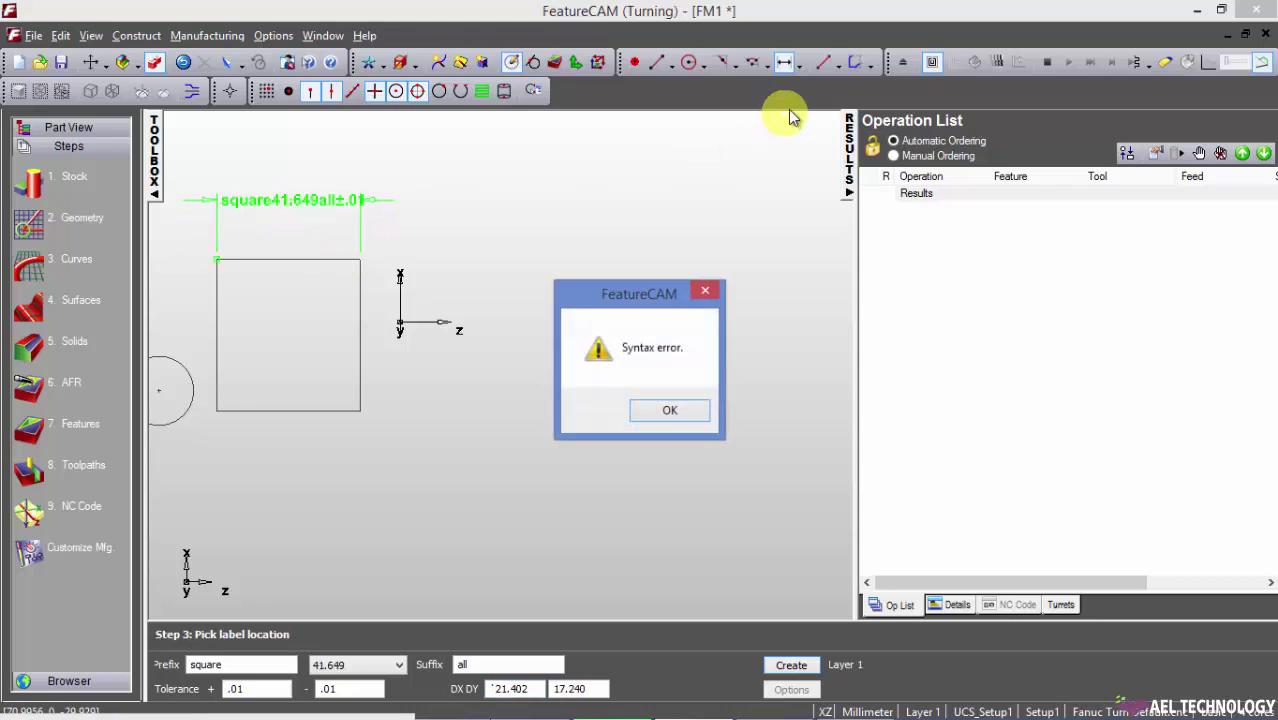
{"action": "left_click", "coordinate": [669, 411]}
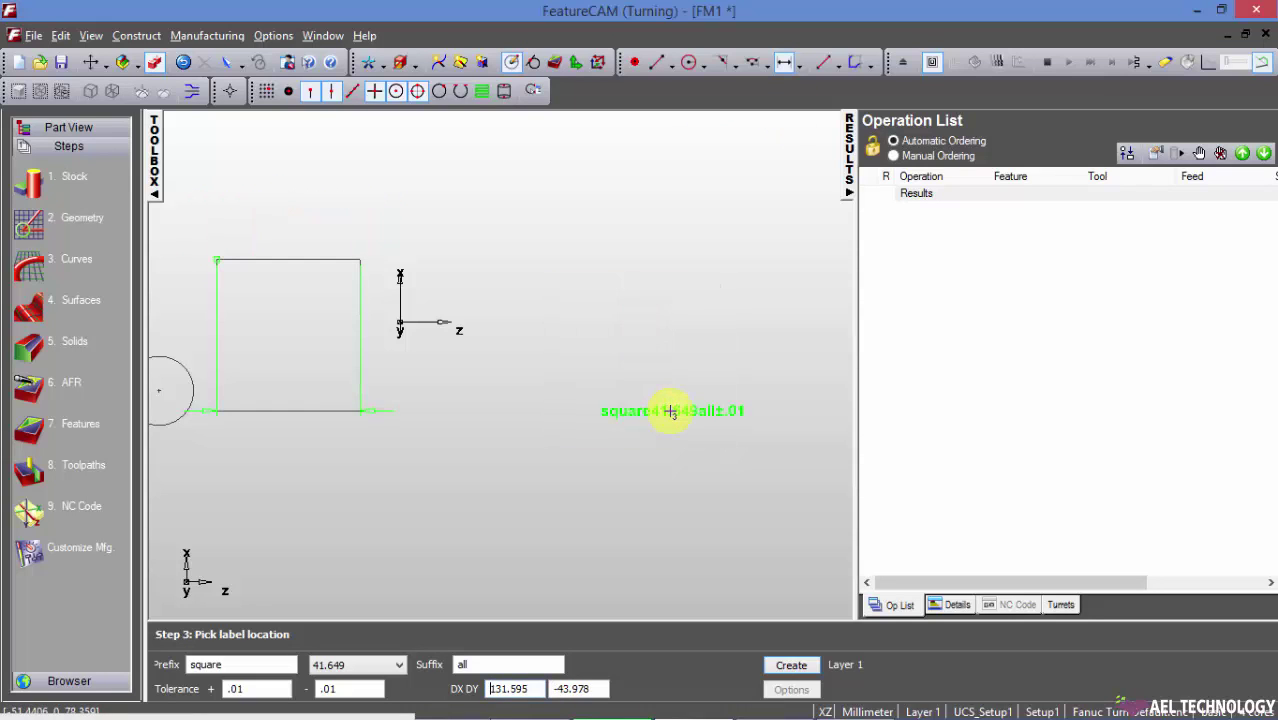
{"action": "key", "text": "Escape"}
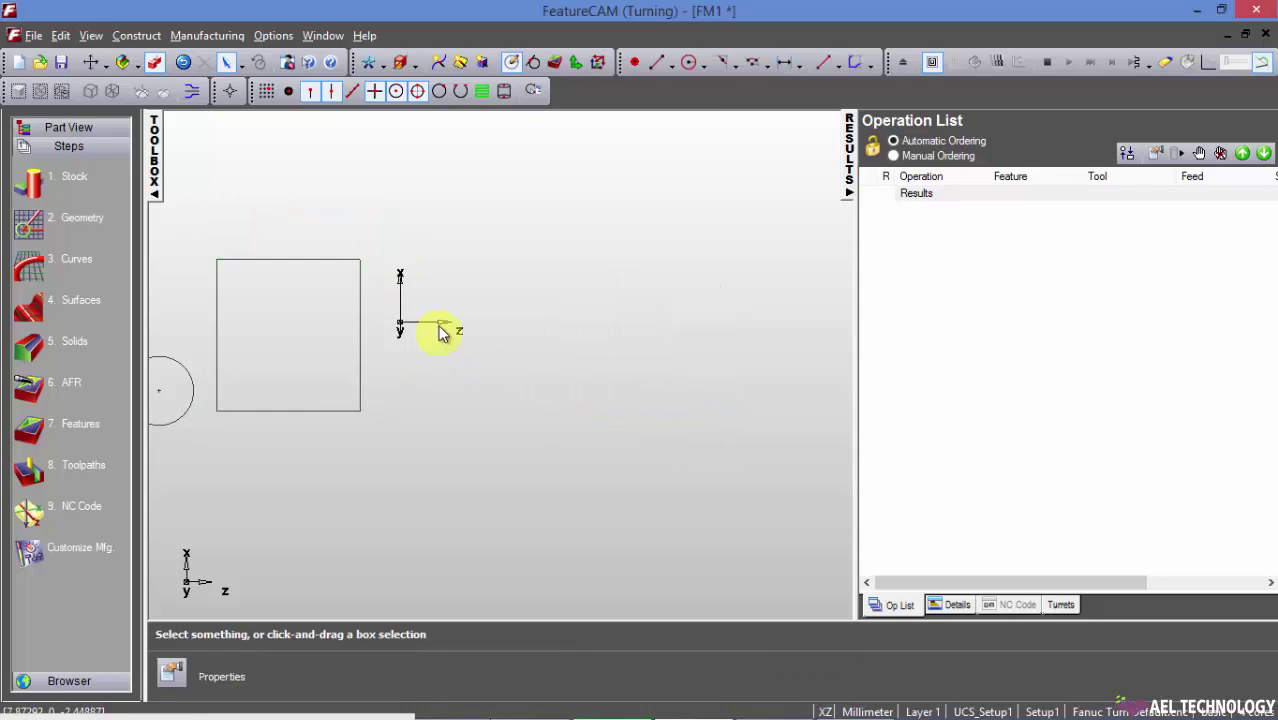
With prefix and suffix cleared, dimension the rectangle's top edge as 41.649±.01 above it.
{"action": "left_click", "coordinate": [784, 62]}
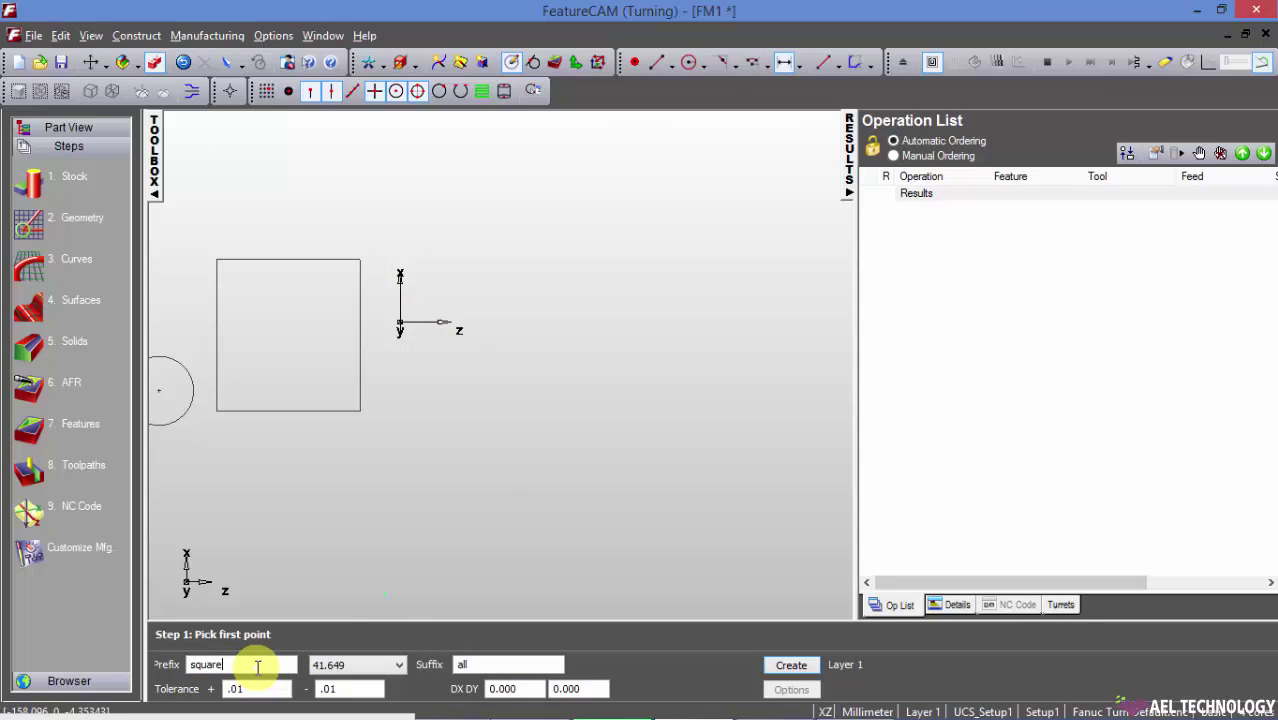
{"action": "left_click_drag", "start_coordinate": [257, 667], "coordinate": [163, 652]}
{"action": "key", "text": "Delete"}
{"action": "left_click_drag", "start_coordinate": [549, 670], "coordinate": [428, 665]}
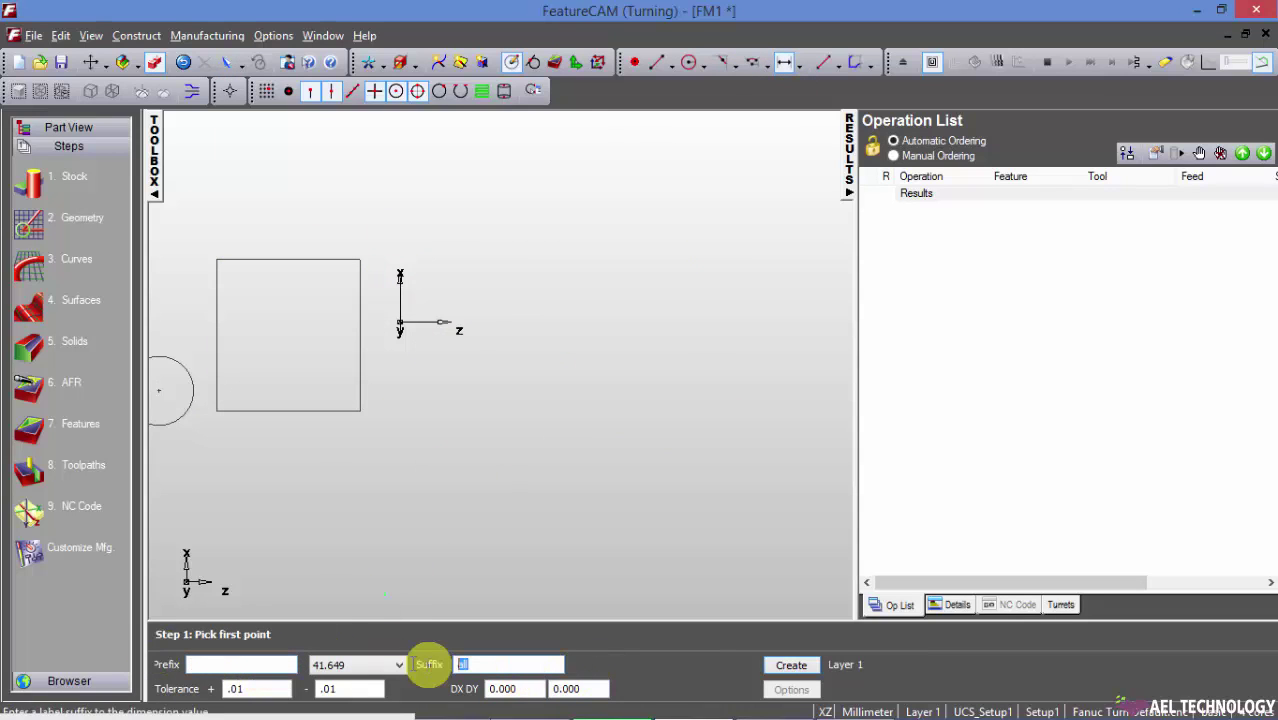
{"action": "key", "text": "Delete"}
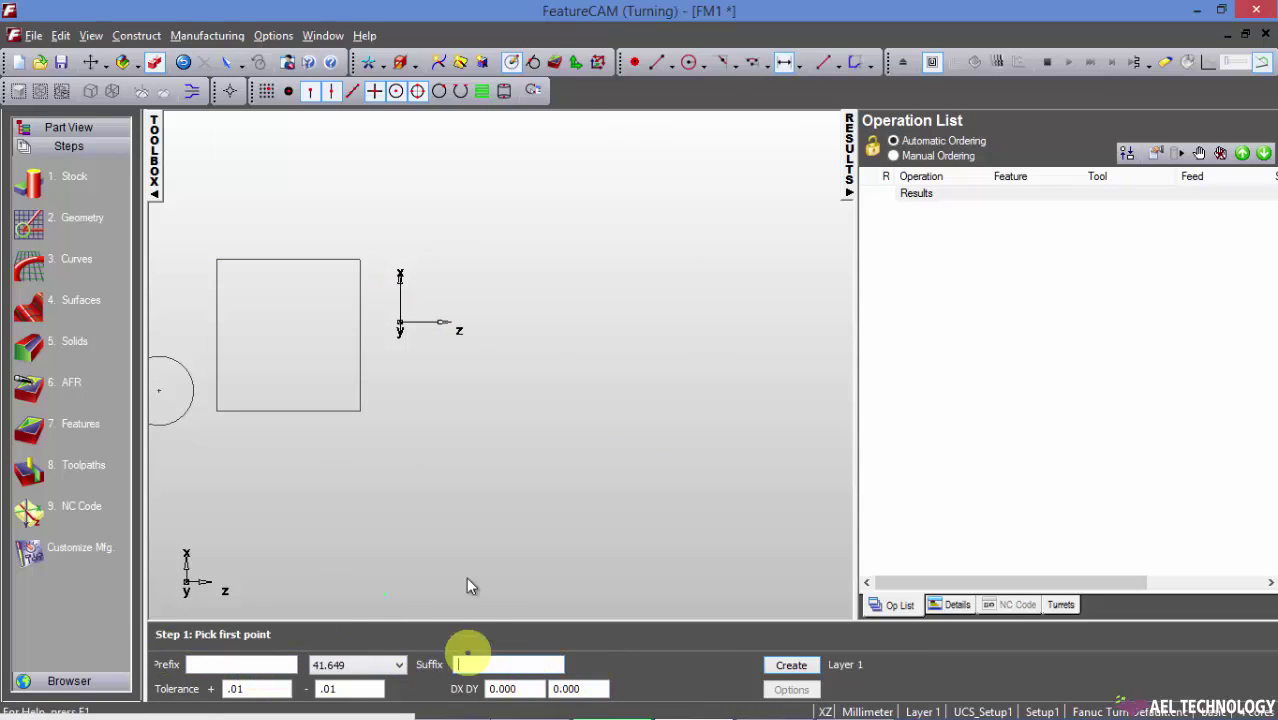
{"action": "left_click", "coordinate": [217, 260]}
{"action": "left_click", "coordinate": [360, 260]}
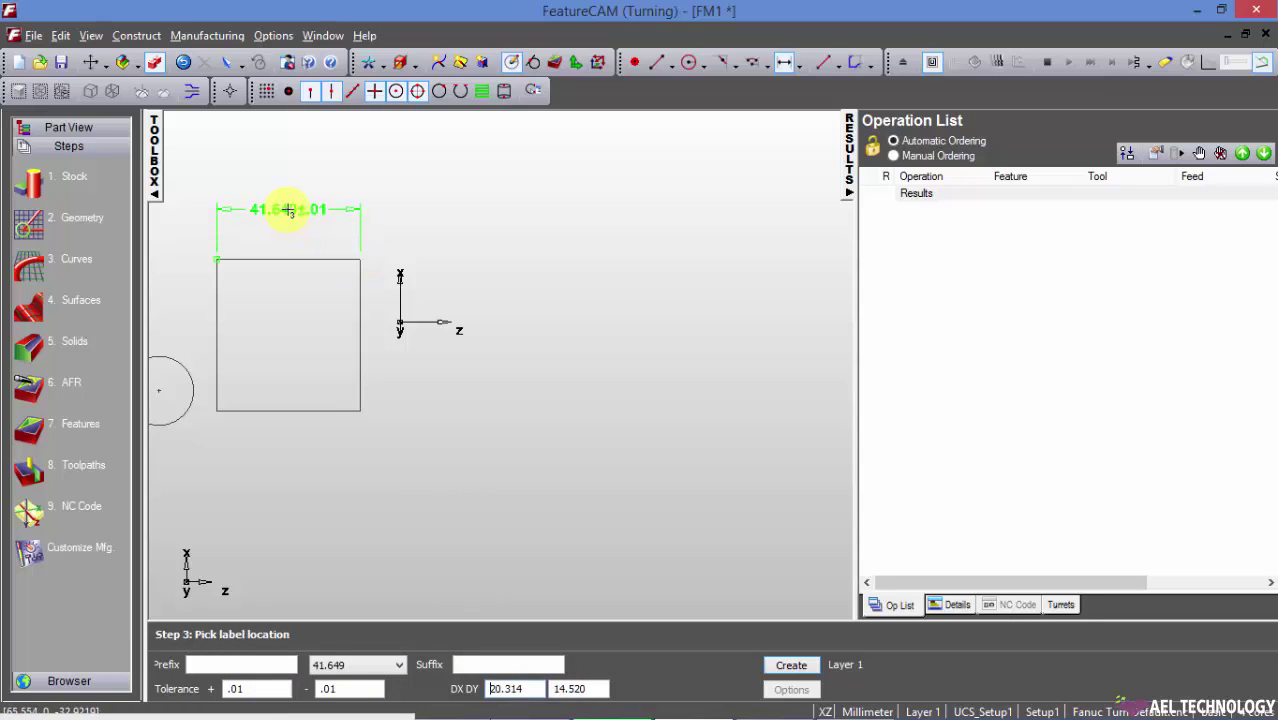
{"action": "left_click", "coordinate": [287, 202]}
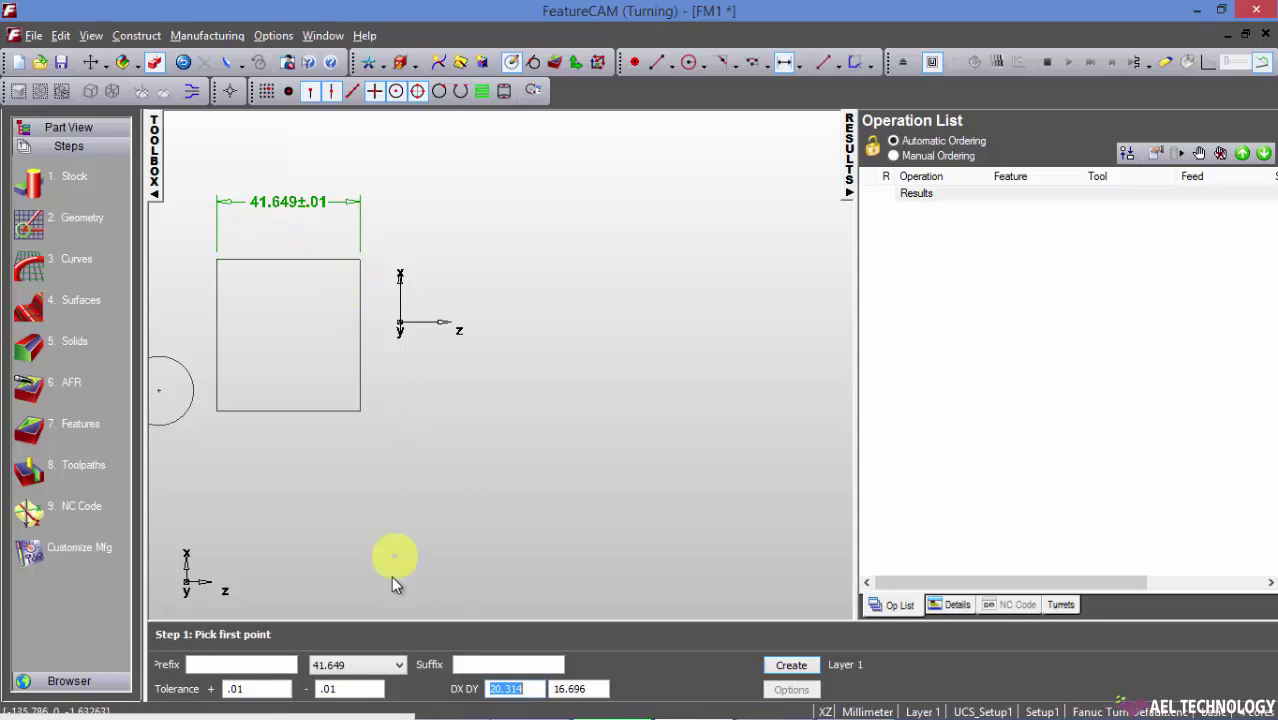
{"action": "key", "text": "Escape"}
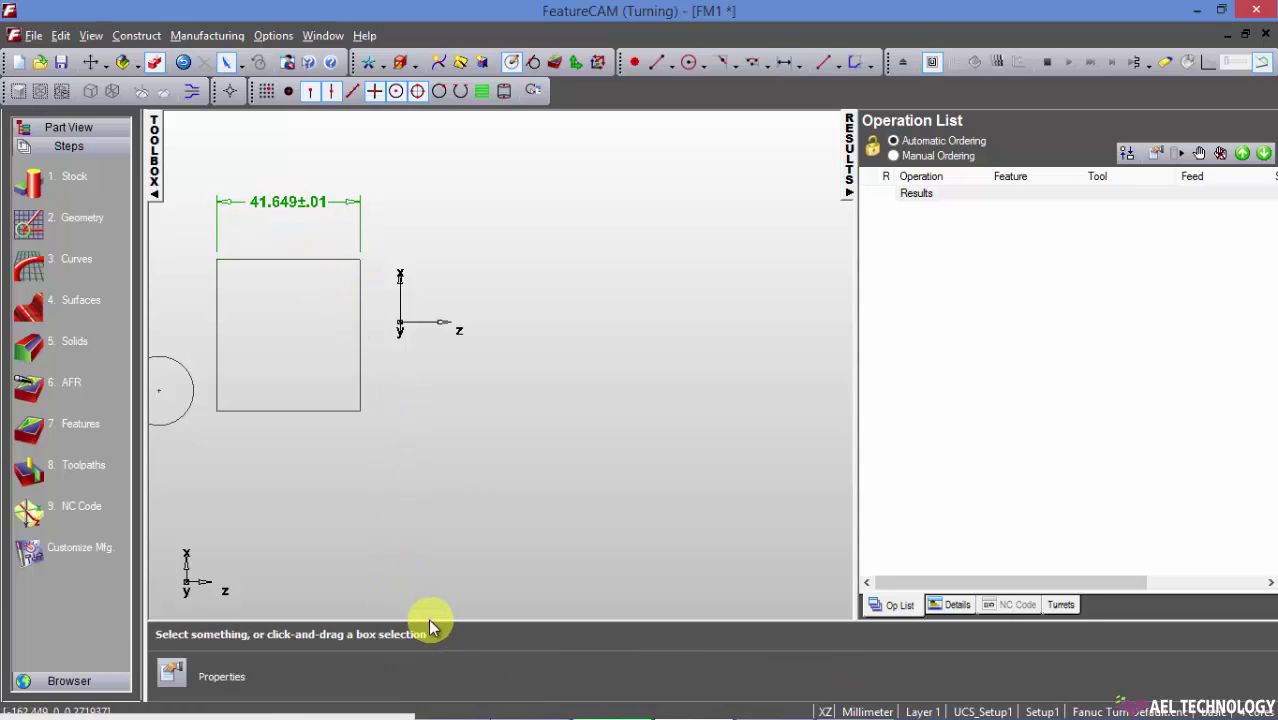
Round the width dimension to one decimal so it reads 41.6±.01.
{"action": "left_click", "coordinate": [287, 204]}
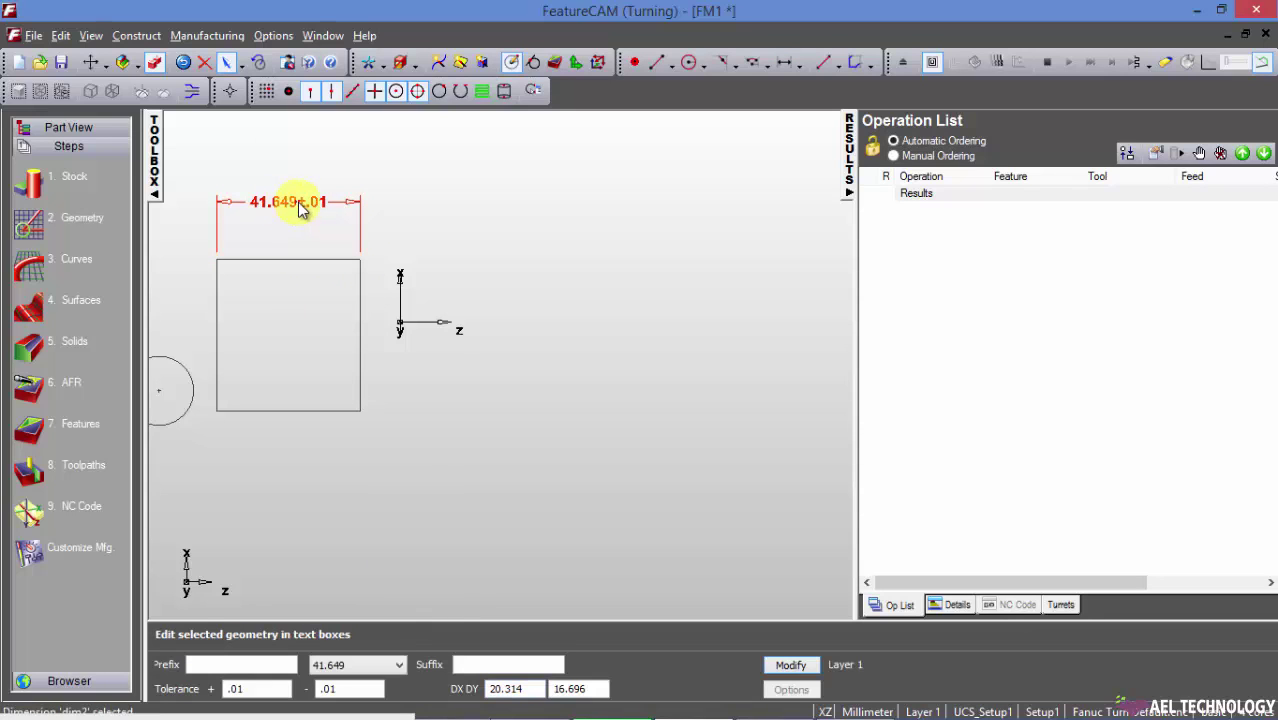
{"action": "left_click", "coordinate": [400, 667]}
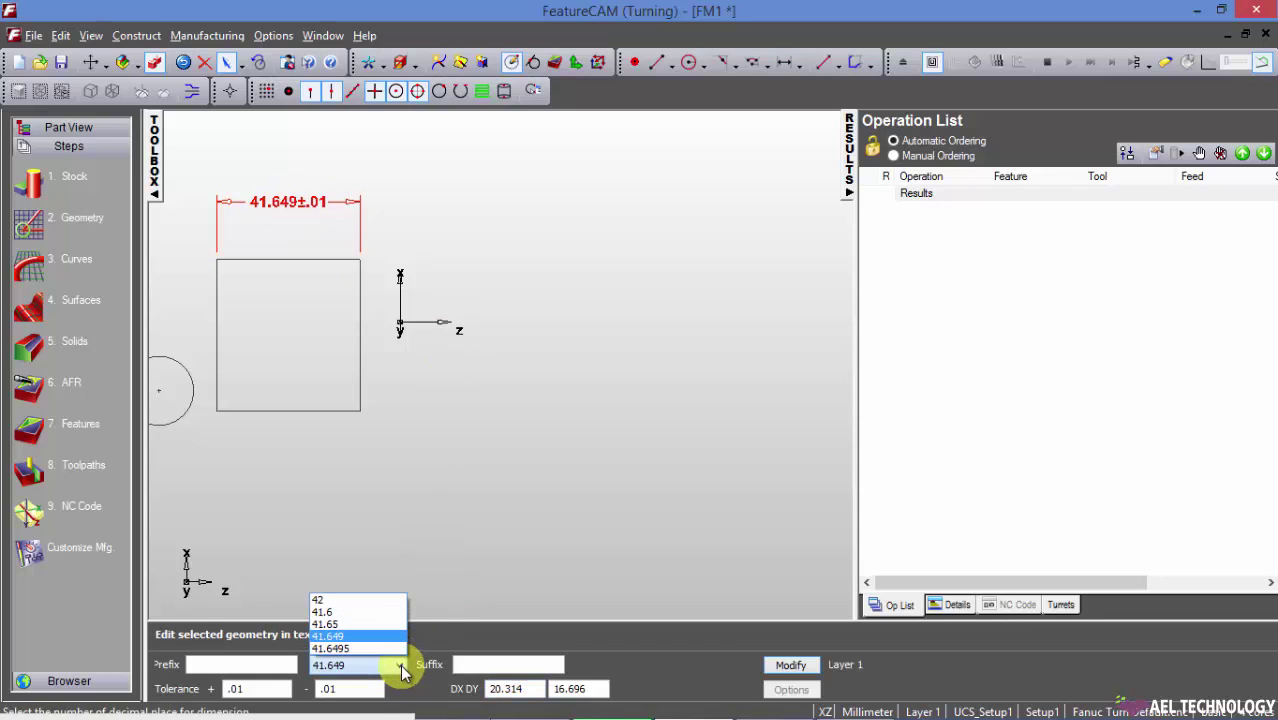
{"action": "left_click", "coordinate": [336, 613]}
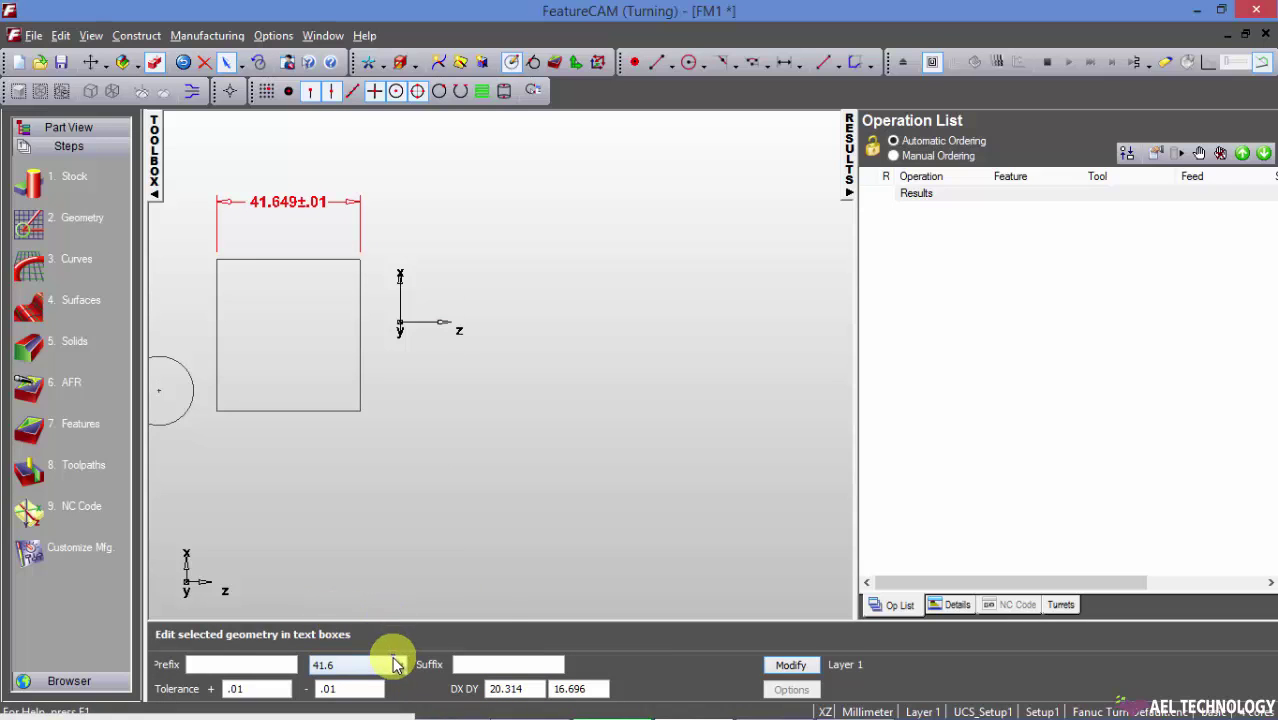
{"action": "left_click", "coordinate": [790, 665]}
{"action": "left_click", "coordinate": [484, 330]}
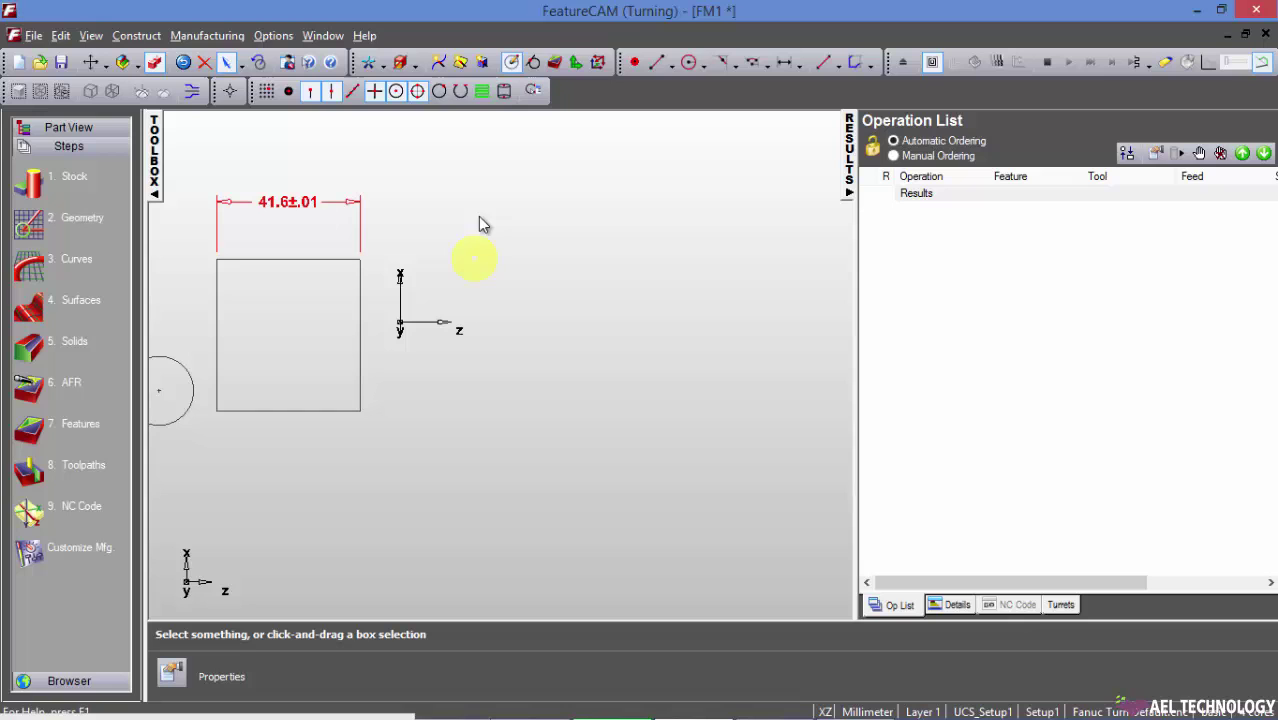
Draw a sloped line and a horizontal line crossing it, right of the rectangle.
{"action": "left_click", "coordinate": [656, 62]}
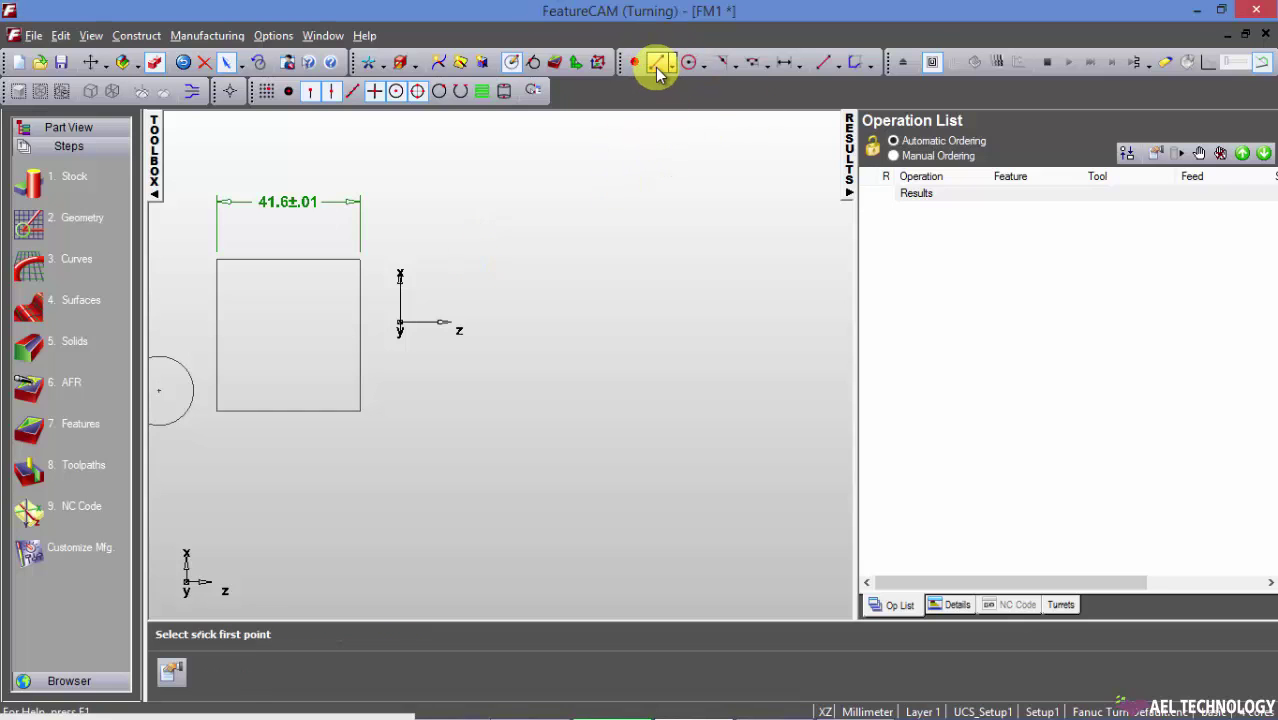
{"action": "left_click", "coordinate": [559, 222]}
{"action": "left_click", "coordinate": [437, 425]}
{"action": "left_click", "coordinate": [414, 391]}
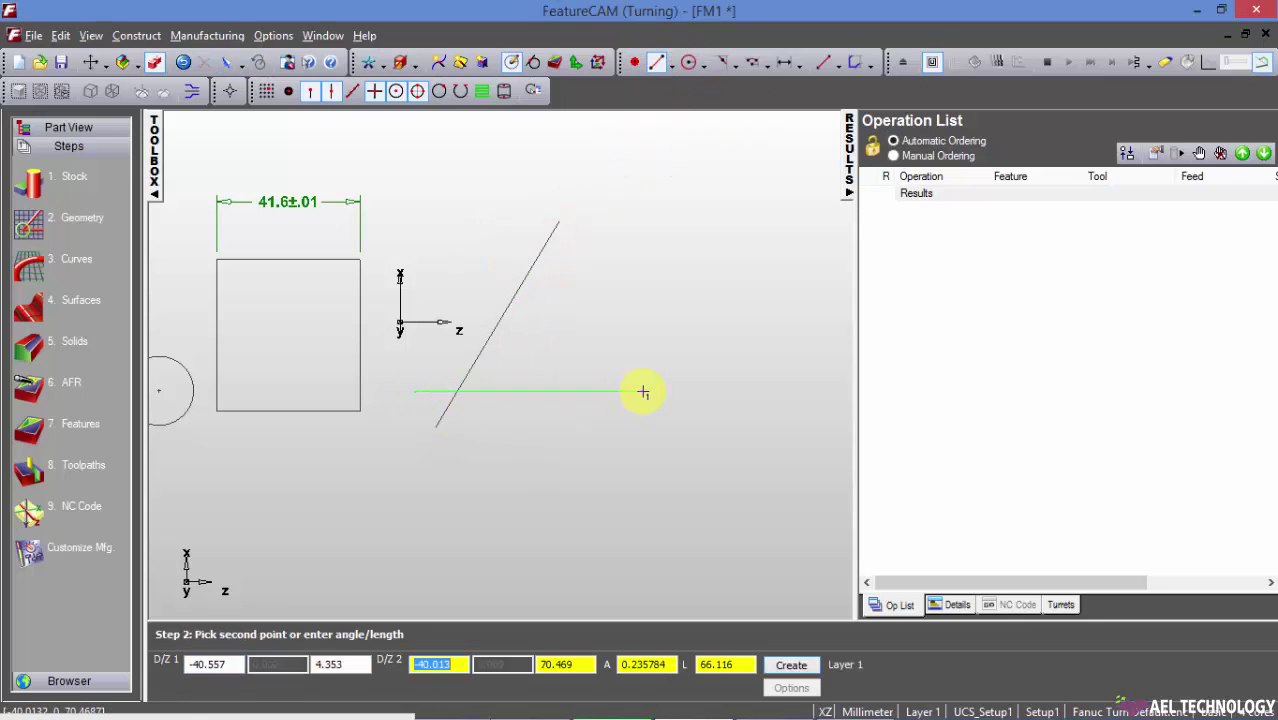
{"action": "left_click", "coordinate": [643, 391]}
{"action": "key", "text": "Escape"}
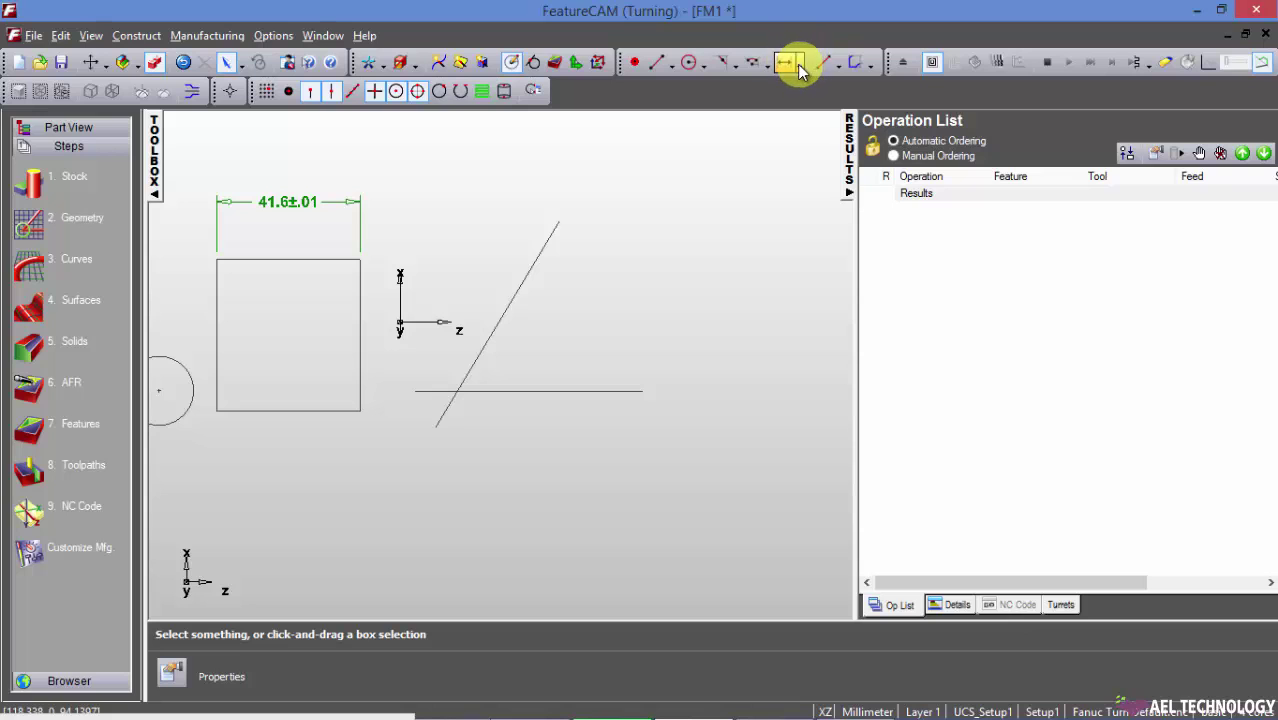
Dimension the angle between the horizontal and diagonal lines as 58.8±.01.
{"action": "left_click", "coordinate": [800, 70]}
{"action": "left_click", "coordinate": [828, 178]}
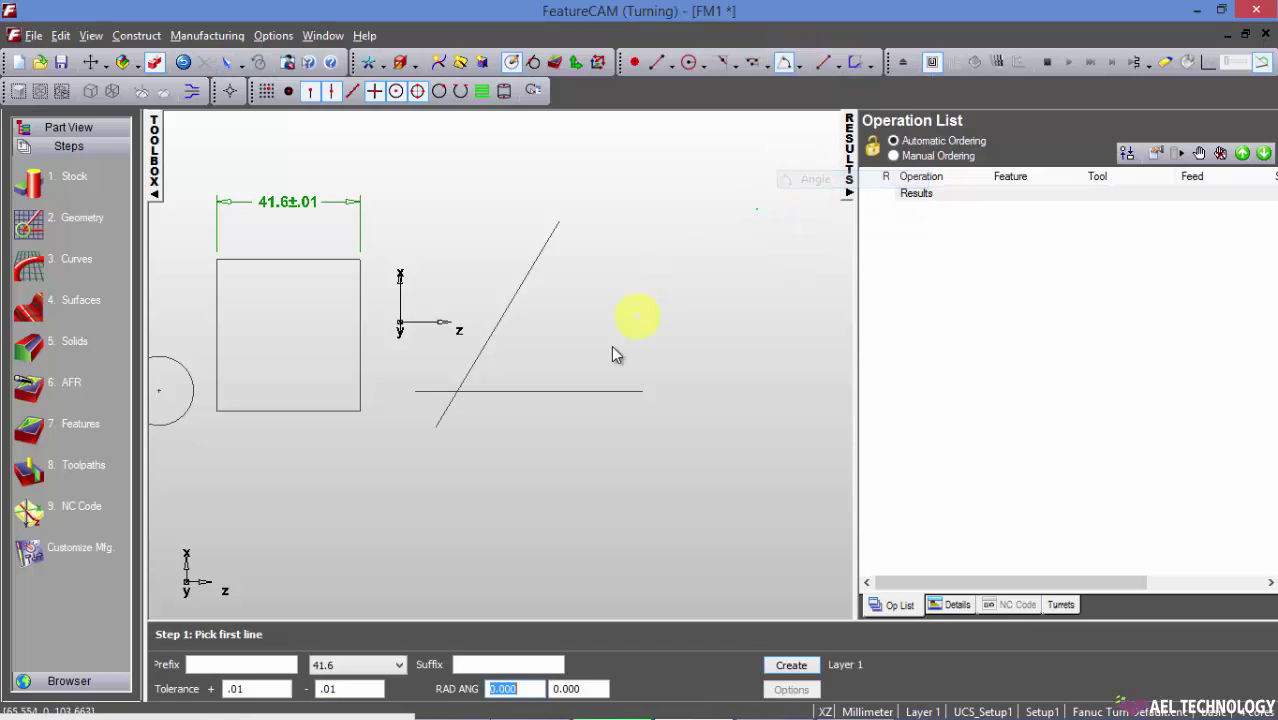
{"action": "left_click", "coordinate": [574, 391]}
{"action": "left_click", "coordinate": [524, 282]}
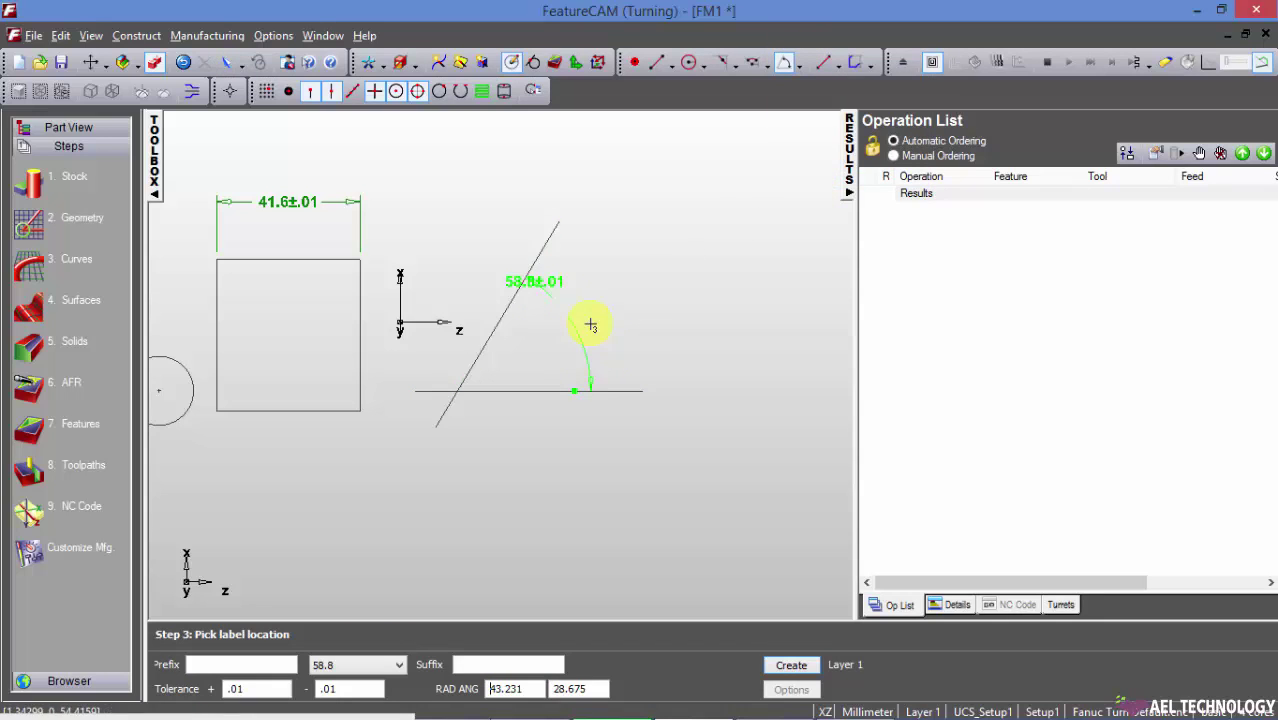
{"action": "left_click", "coordinate": [592, 327]}
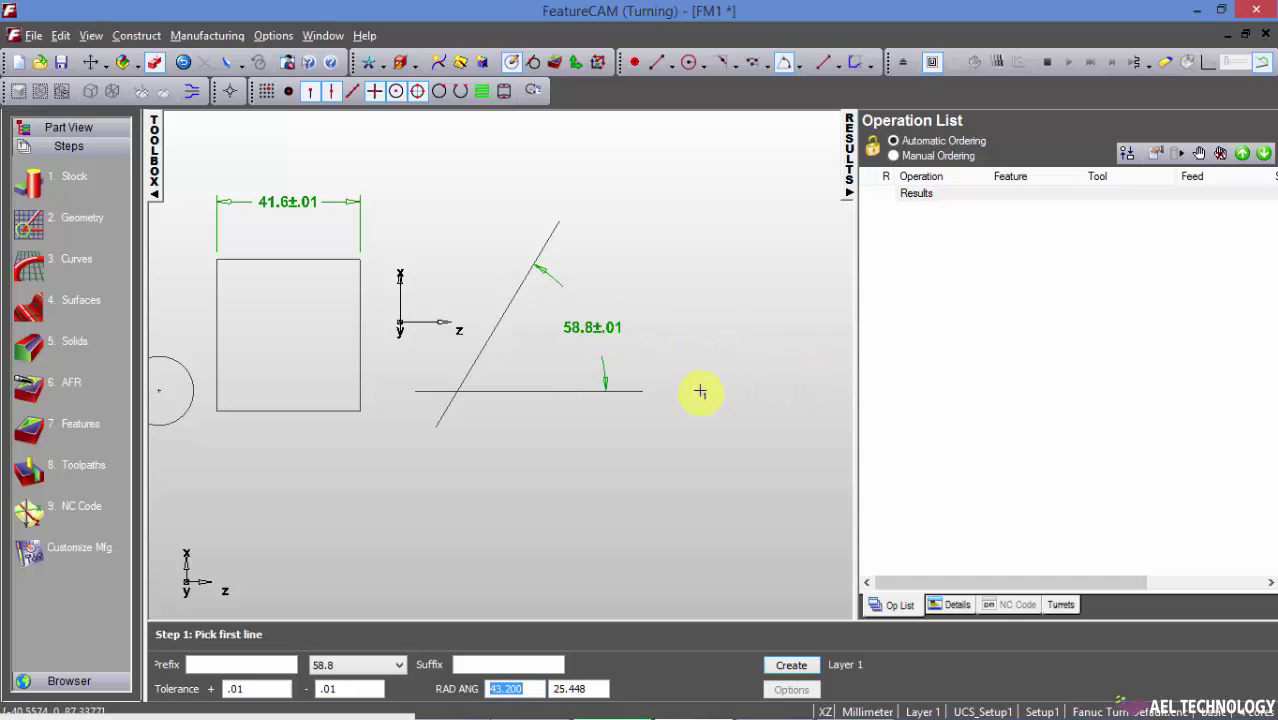
{"action": "key", "text": "Escape"}
Change the angle dimension's tolerance to +.01 / -.02.
{"action": "left_click", "coordinate": [600, 333]}
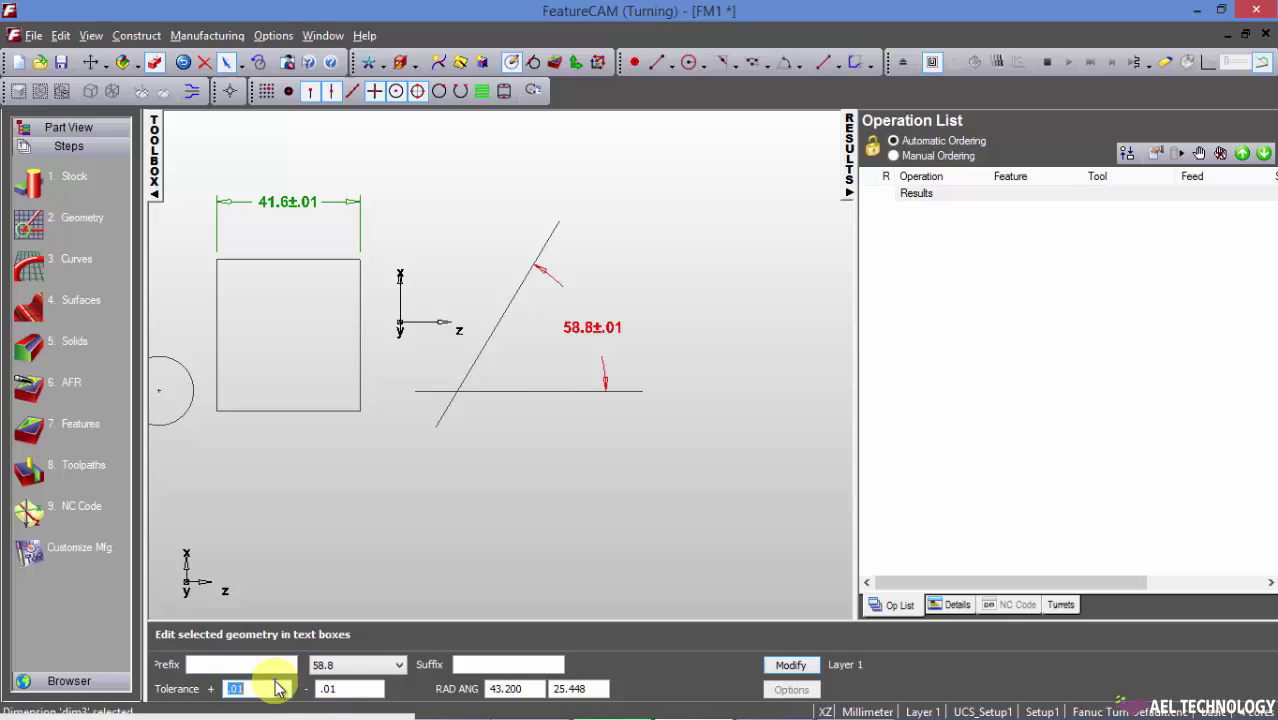
{"action": "left_click", "coordinate": [363, 686]}
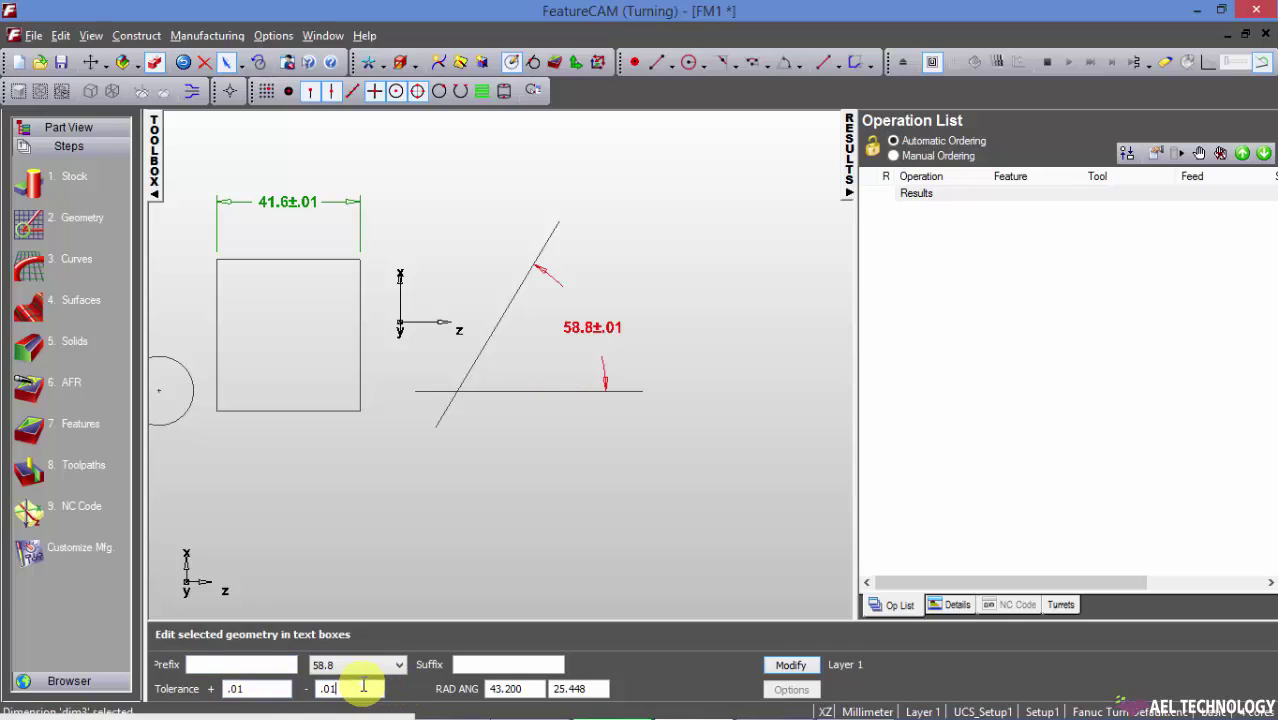
{"action": "left_click", "coordinate": [790, 665]}
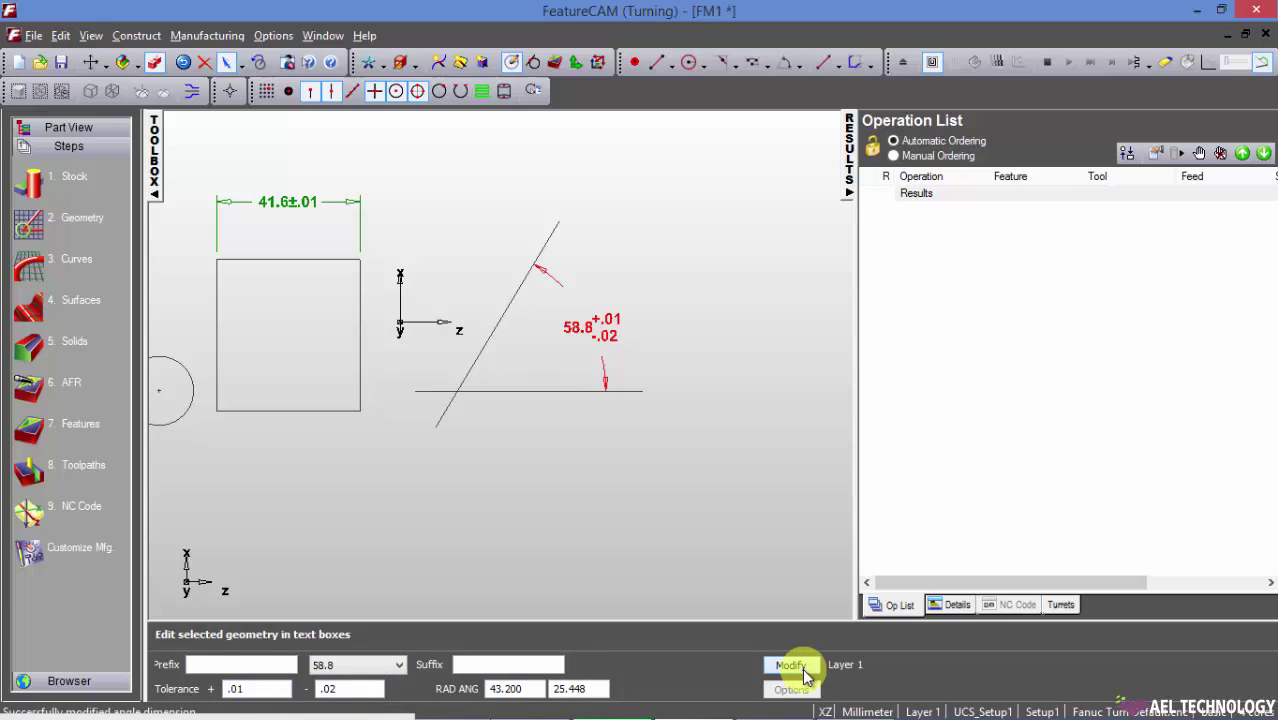
{"action": "left_click", "coordinate": [725, 403]}
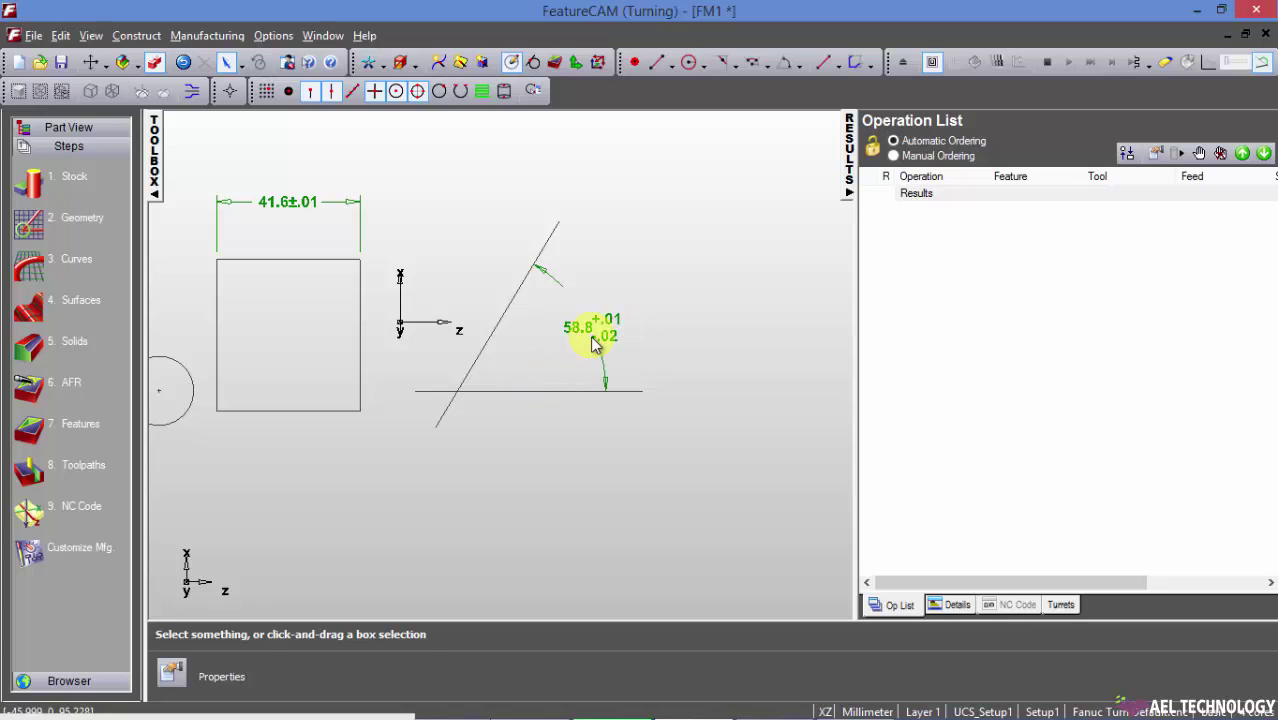
Delete the angle dimension and draw a radius 10 circle below the lines.
{"action": "left_click", "coordinate": [541, 271]}
{"action": "key", "text": "Delete"}
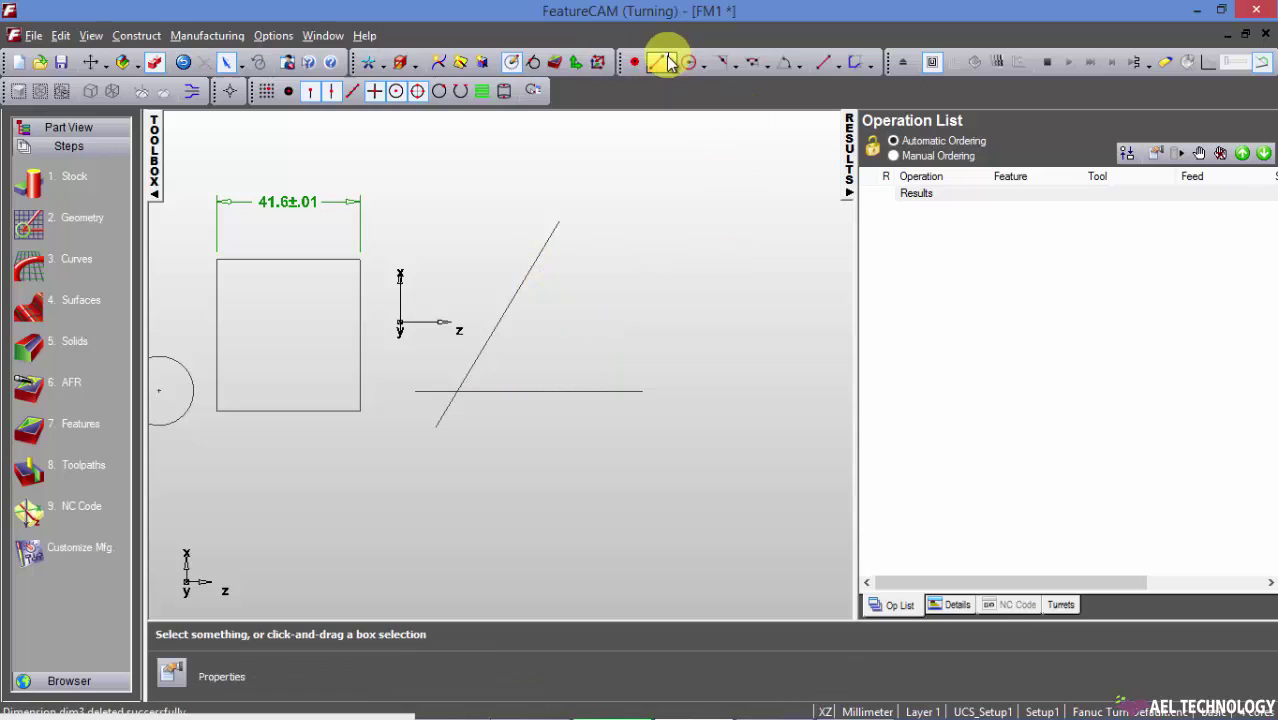
{"action": "left_click", "coordinate": [688, 62]}
{"action": "left_click", "coordinate": [607, 498]}
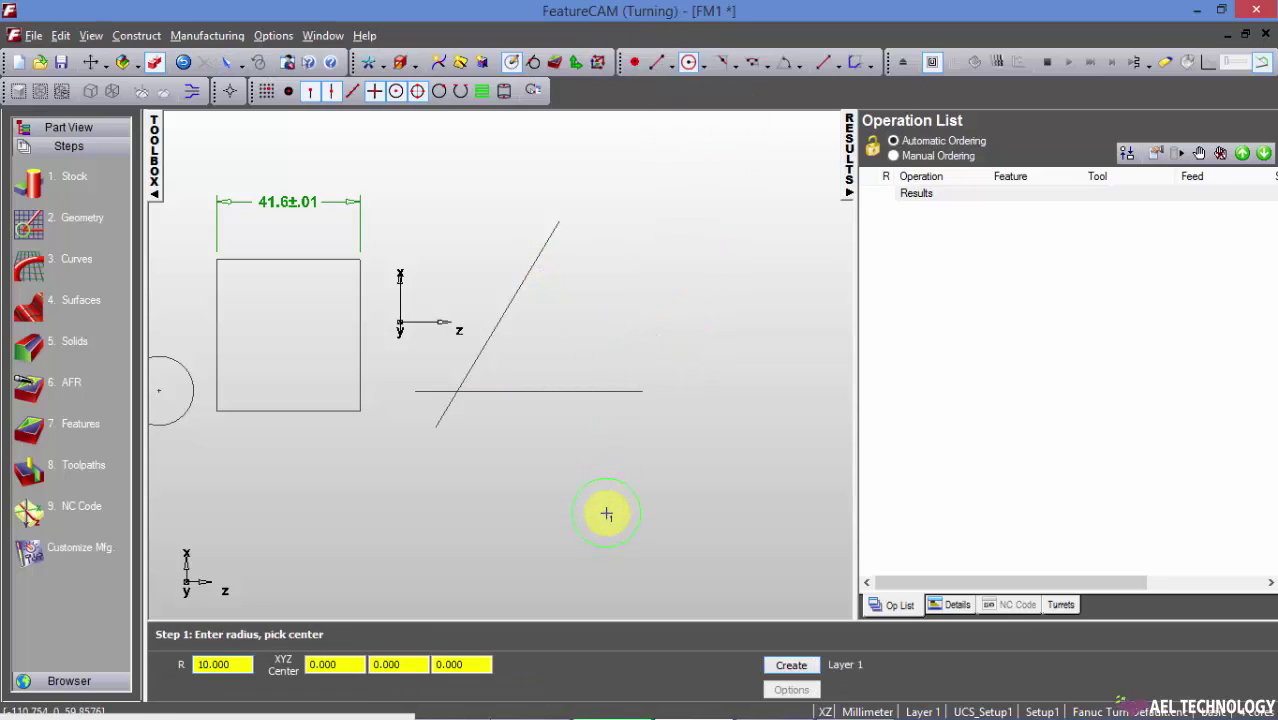
Add an R 10.0 radius dimension to the circle, labelled above it.
{"action": "left_click", "coordinate": [797, 70]}
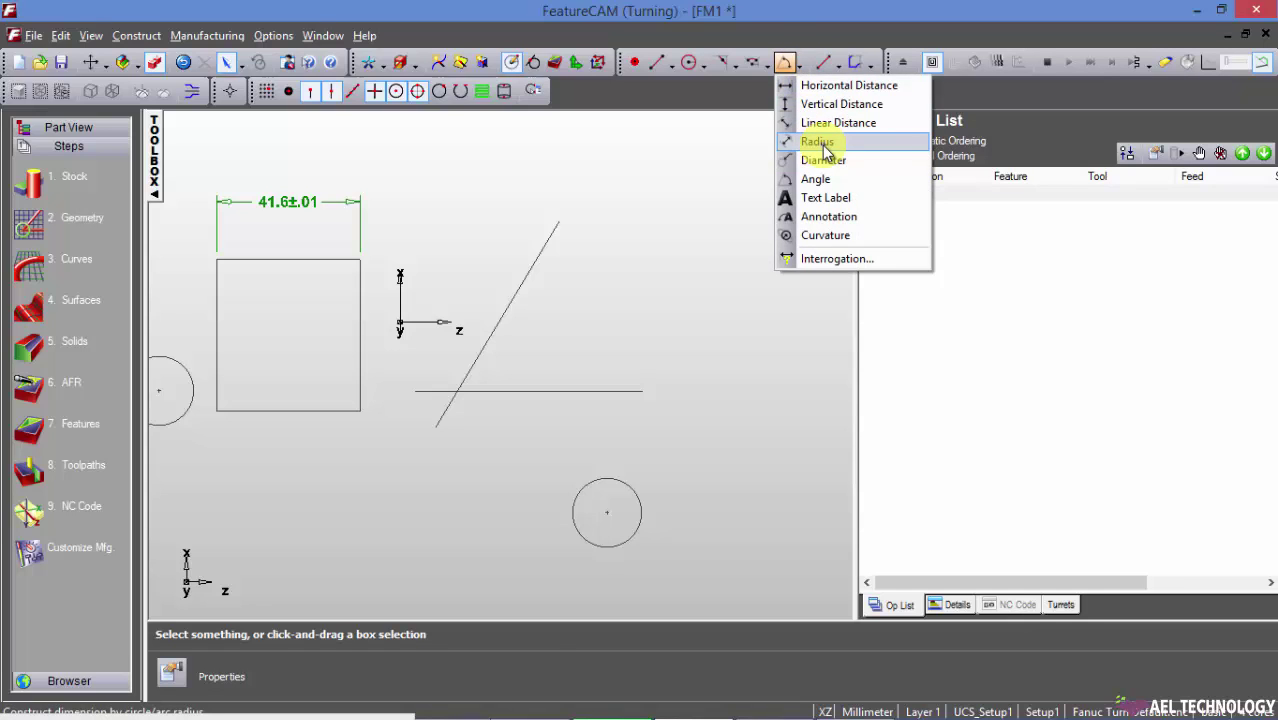
{"action": "left_click", "coordinate": [822, 143]}
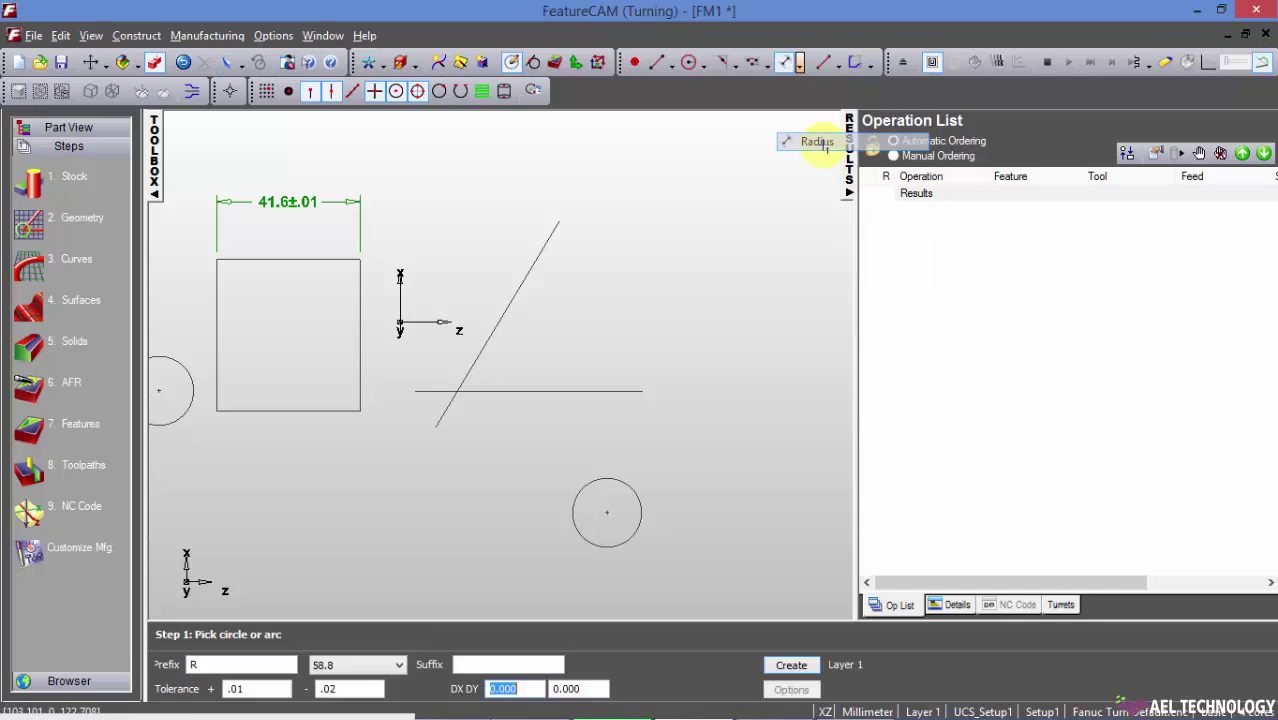
{"action": "left_click", "coordinate": [630, 485]}
{"action": "left_click", "coordinate": [700, 443]}
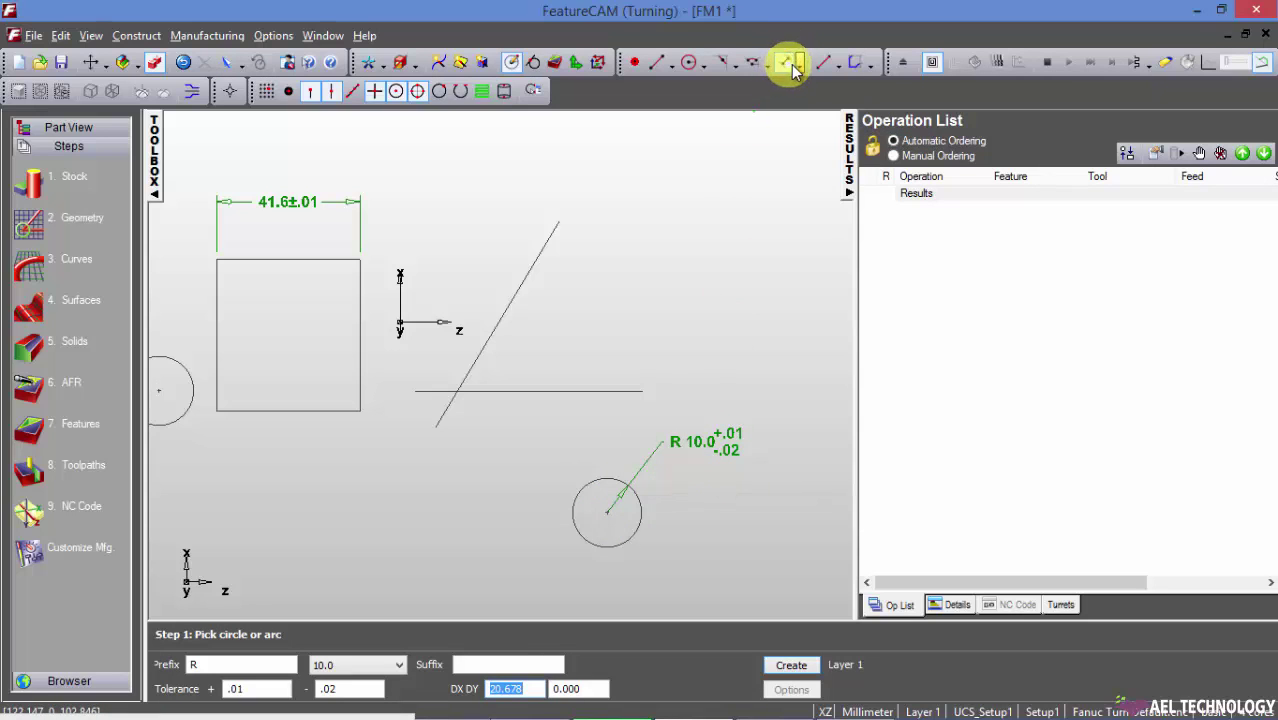
{"action": "key", "text": "Escape"}
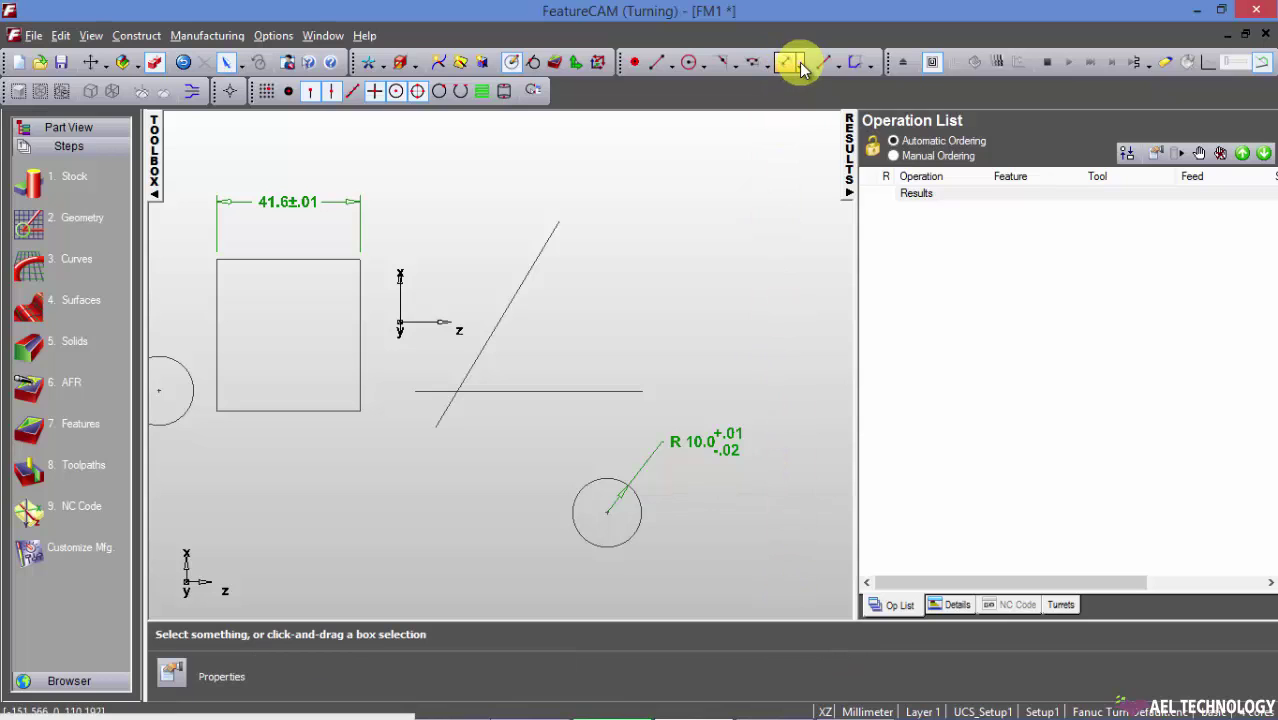
{"action": "left_click", "coordinate": [801, 66]}
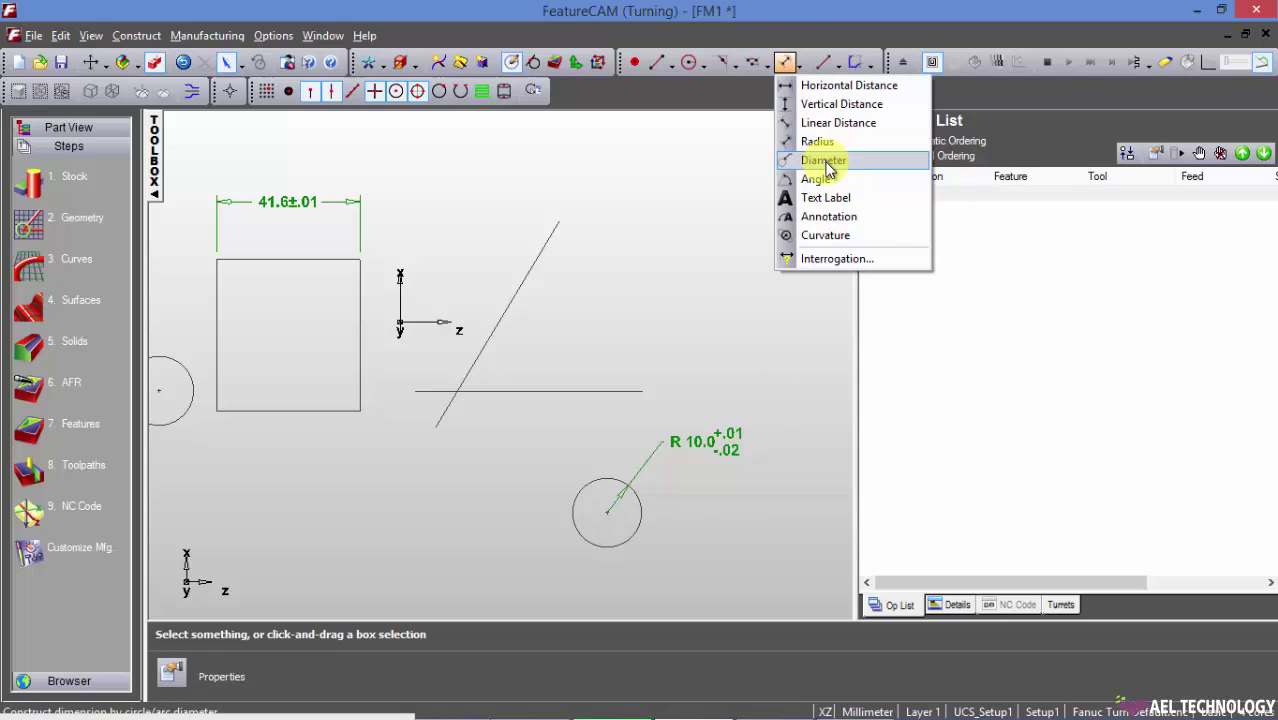
Dimension the lower-right circle's diameter as D 20.0 with +.01/-.02 tolerance, placing the label below-right.
{"action": "left_click", "coordinate": [823, 161]}
{"action": "left_click", "coordinate": [638, 524]}
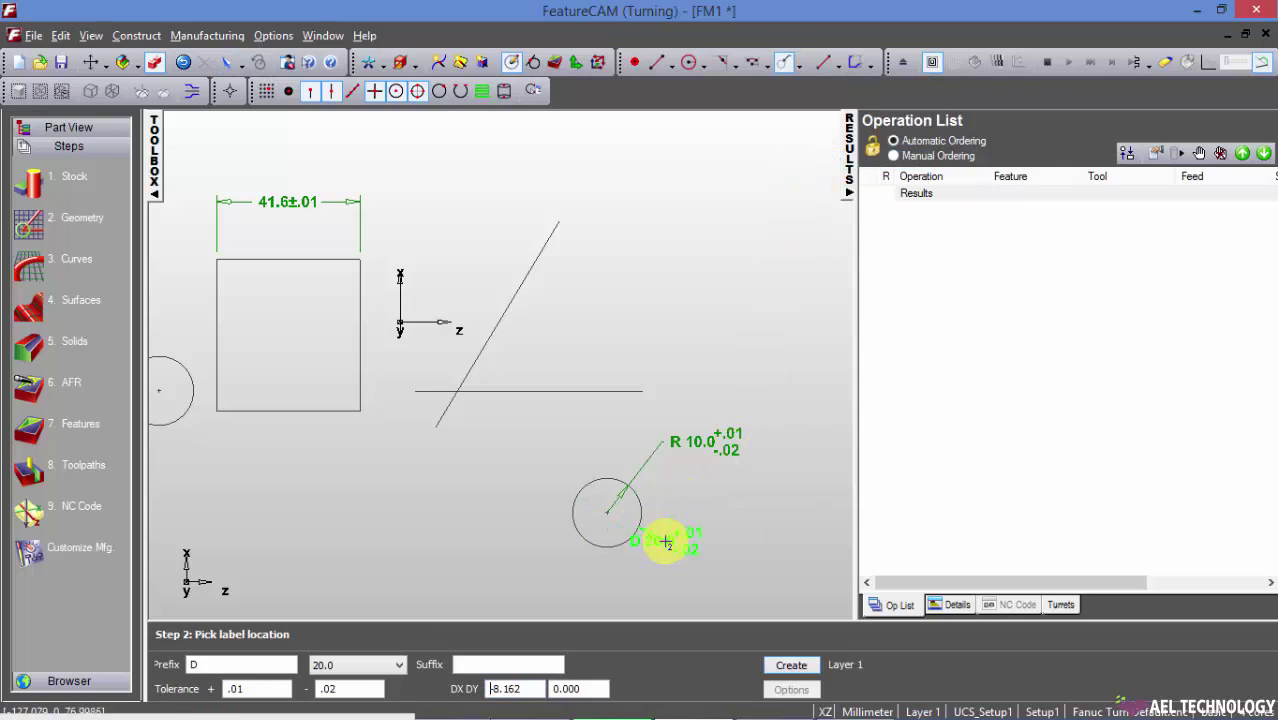
{"action": "left_click", "coordinate": [700, 578]}
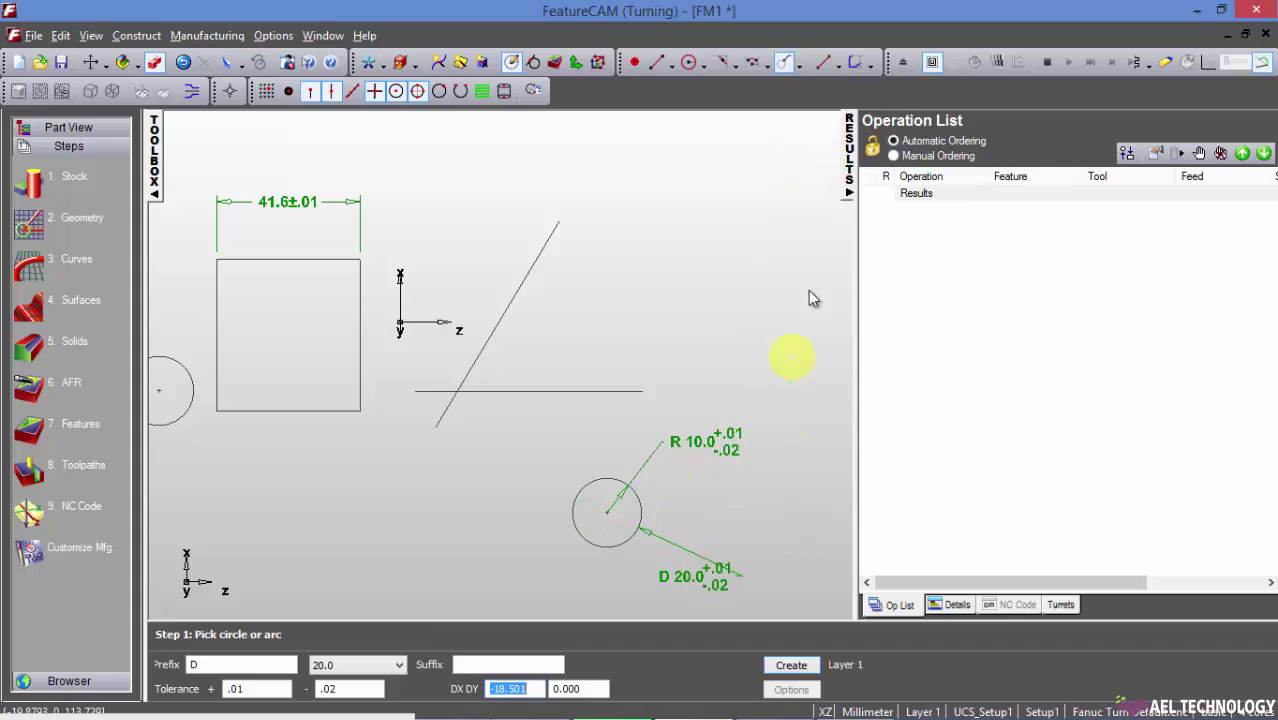
{"action": "key", "text": "Escape"}
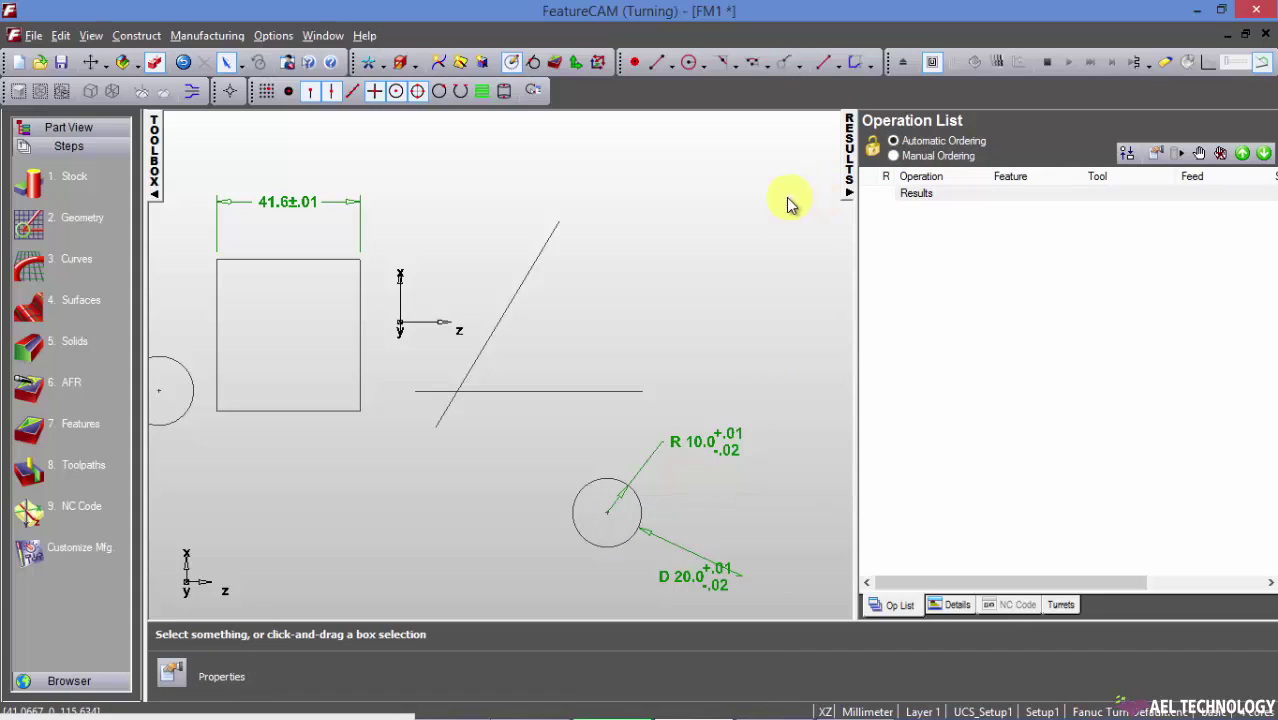
{"action": "left_click", "coordinate": [788, 63]}
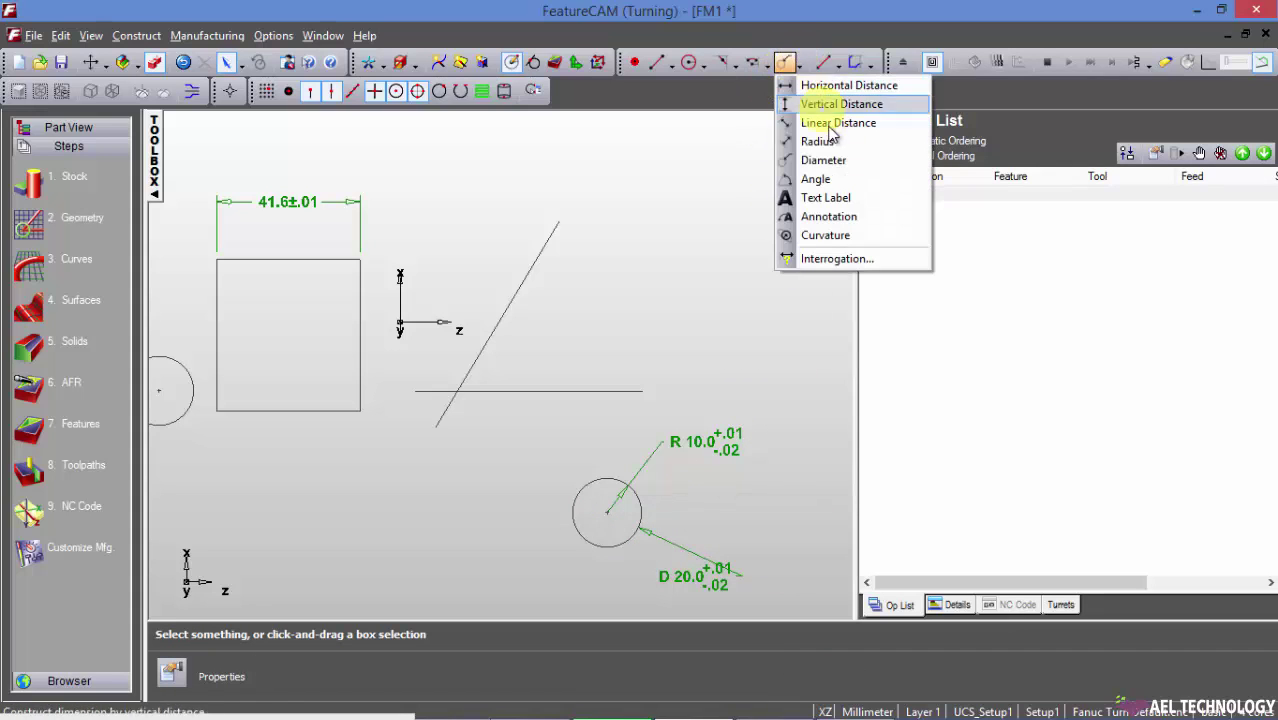
{"action": "left_click", "coordinate": [786, 63]}
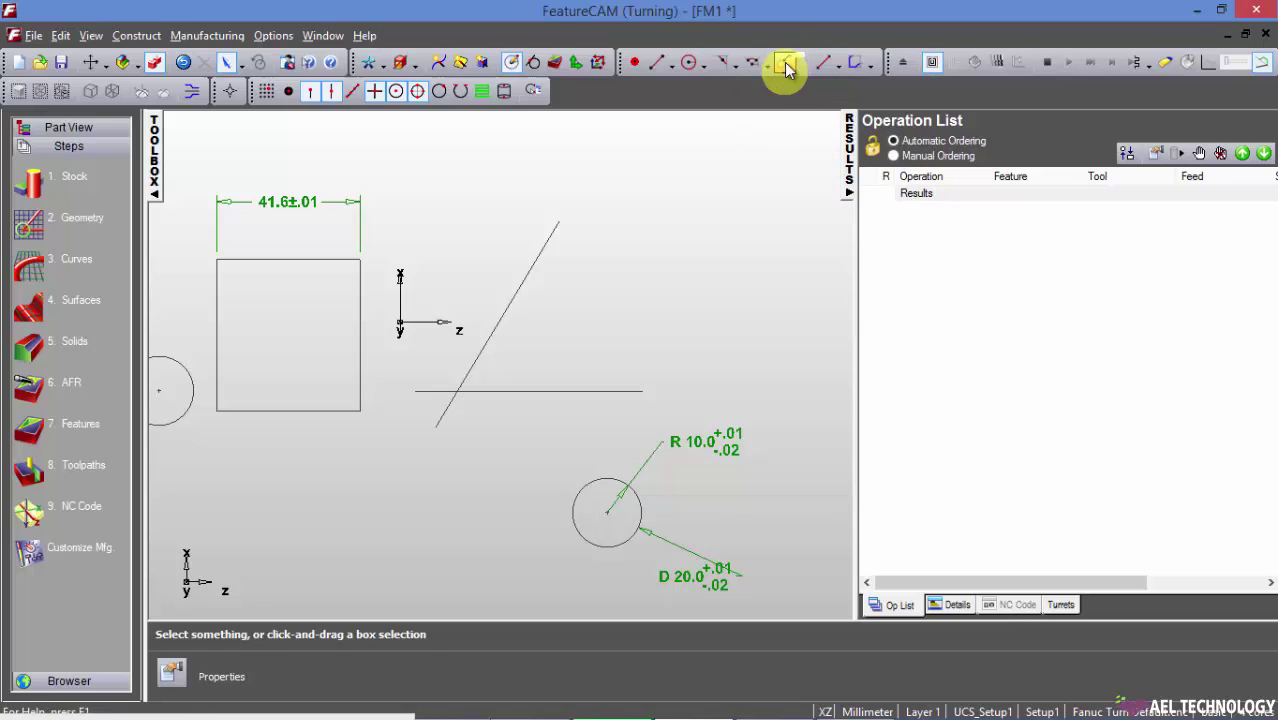
Place a text label reading 'AEL Technology' near the top, above the slanted line.
{"action": "left_click", "coordinate": [801, 65]}
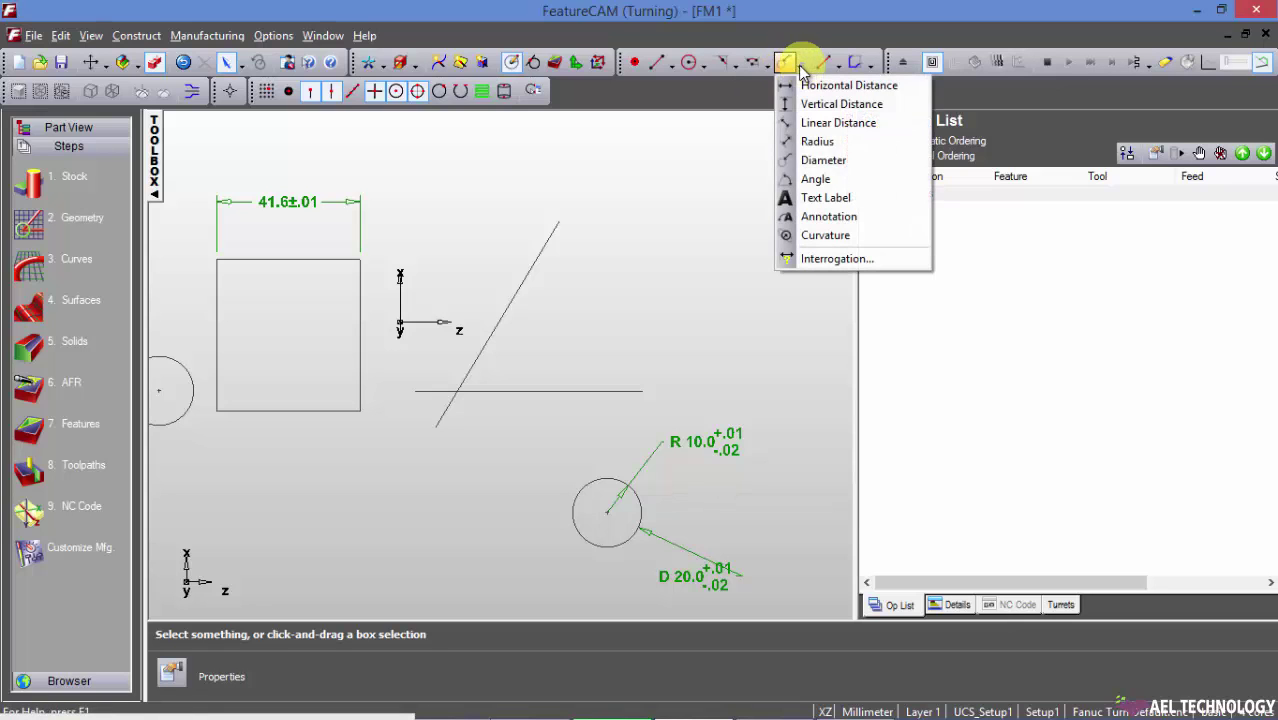
{"action": "left_click", "coordinate": [835, 203]}
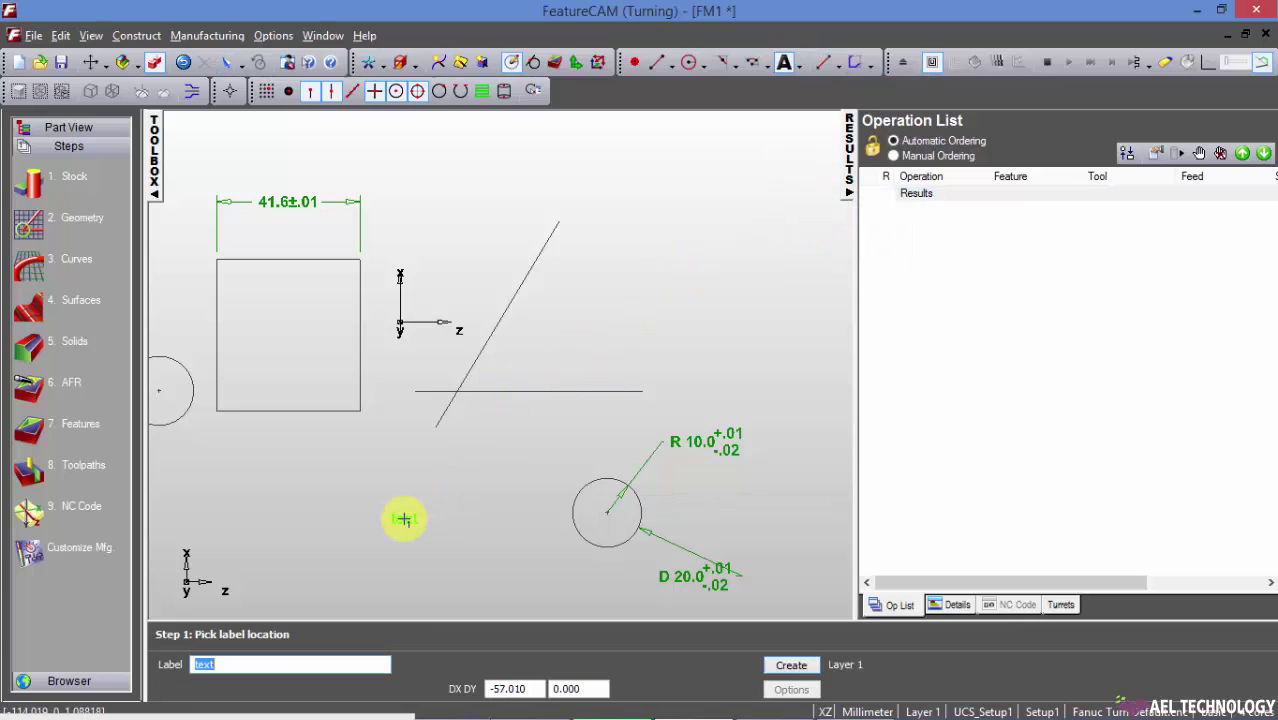
{"action": "type", "text": "AE"}
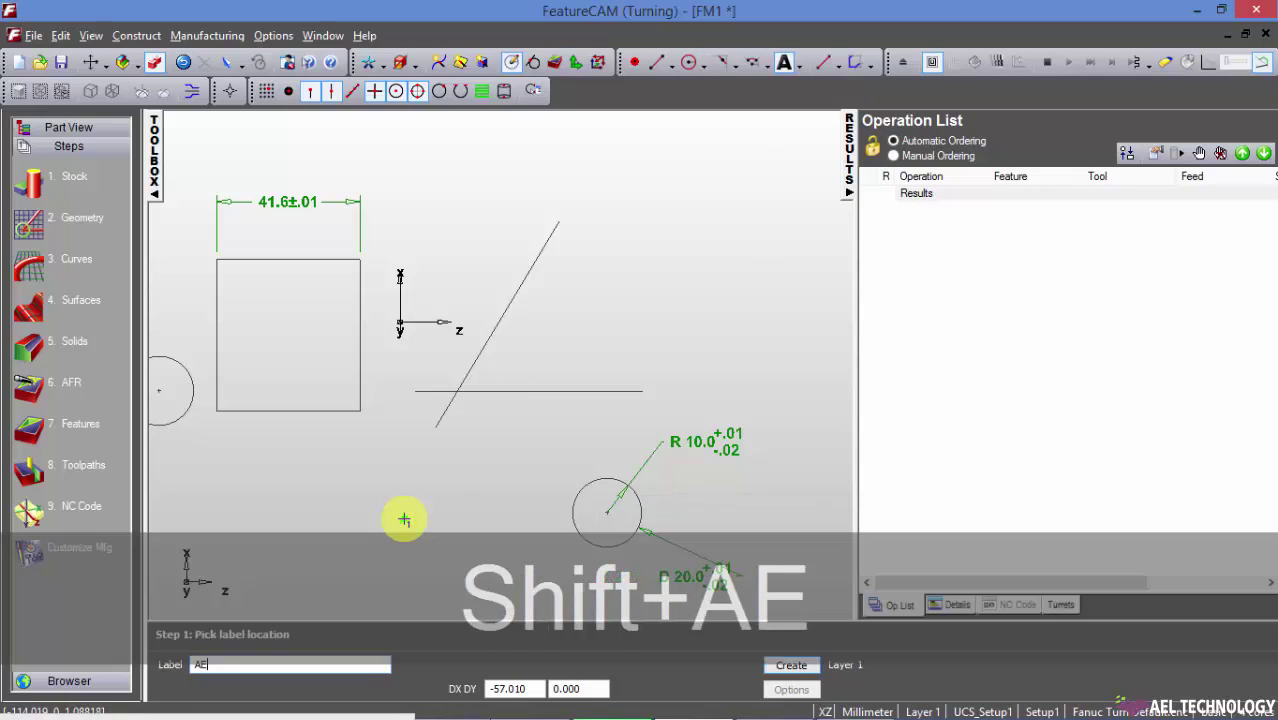
{"action": "type", "text": "L"}
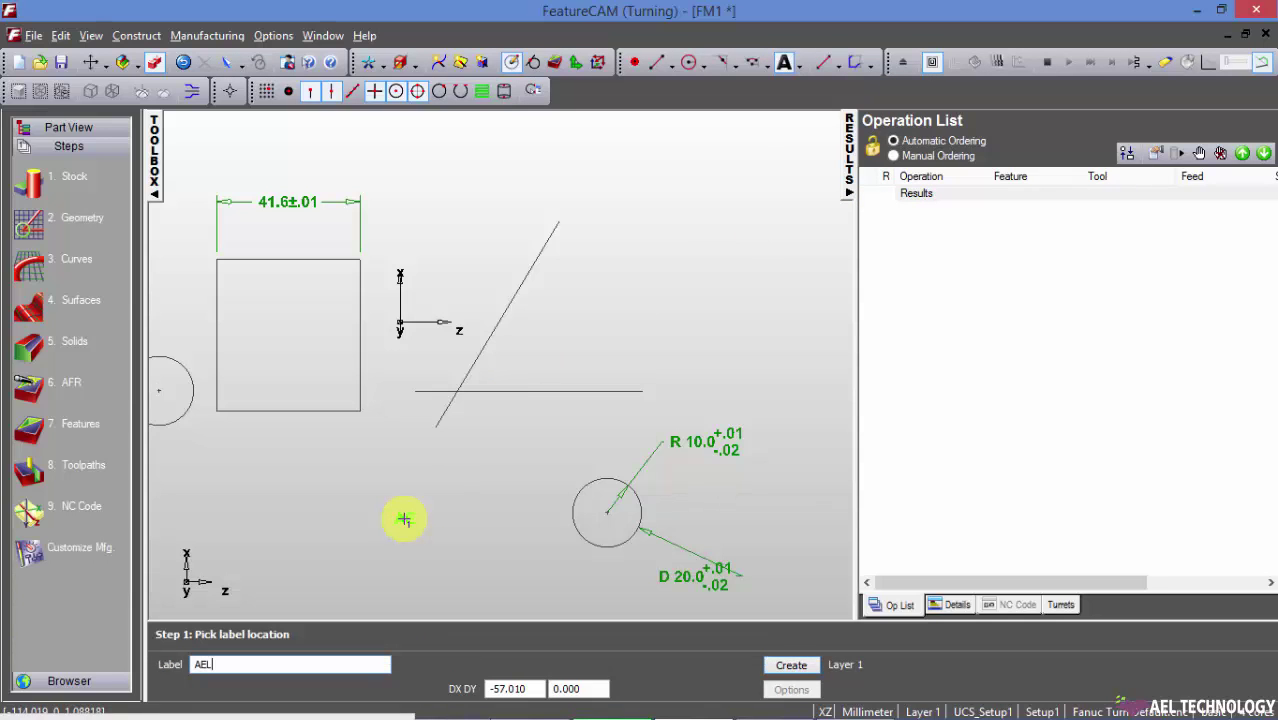
{"action": "type", "text": " Technolo"}
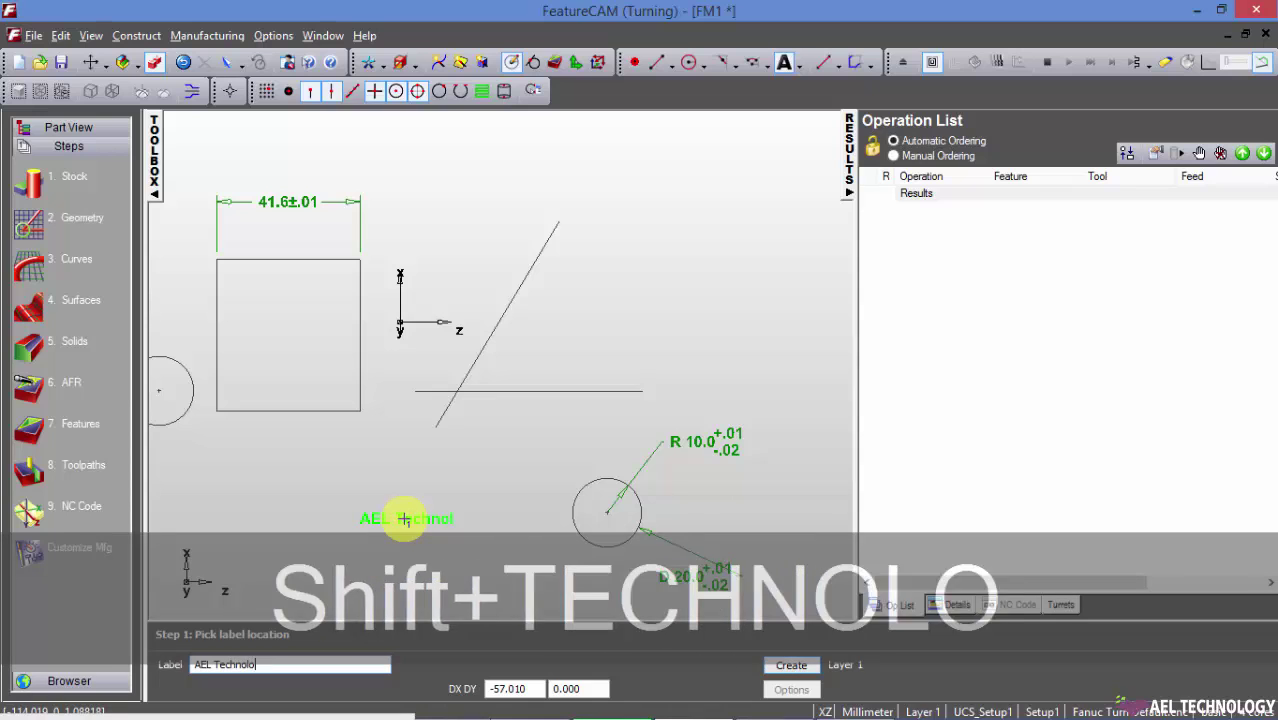
{"action": "type", "text": "gy"}
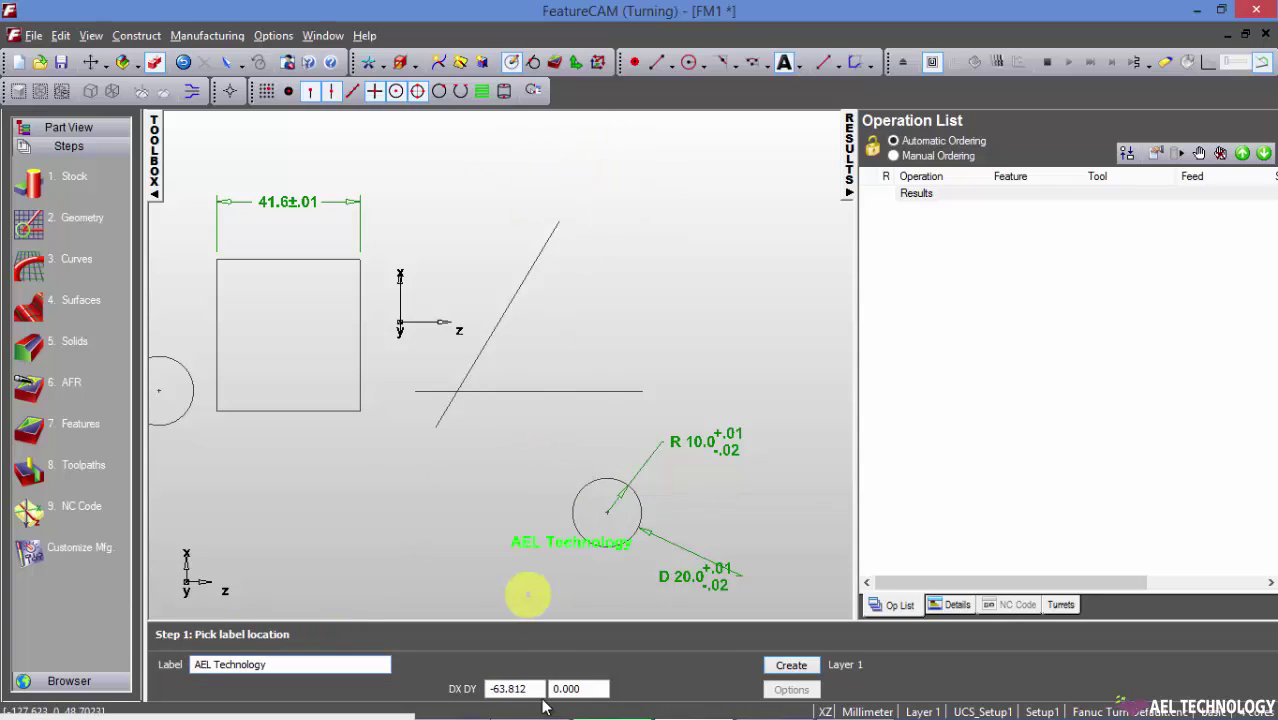
{"action": "left_click", "coordinate": [548, 180]}
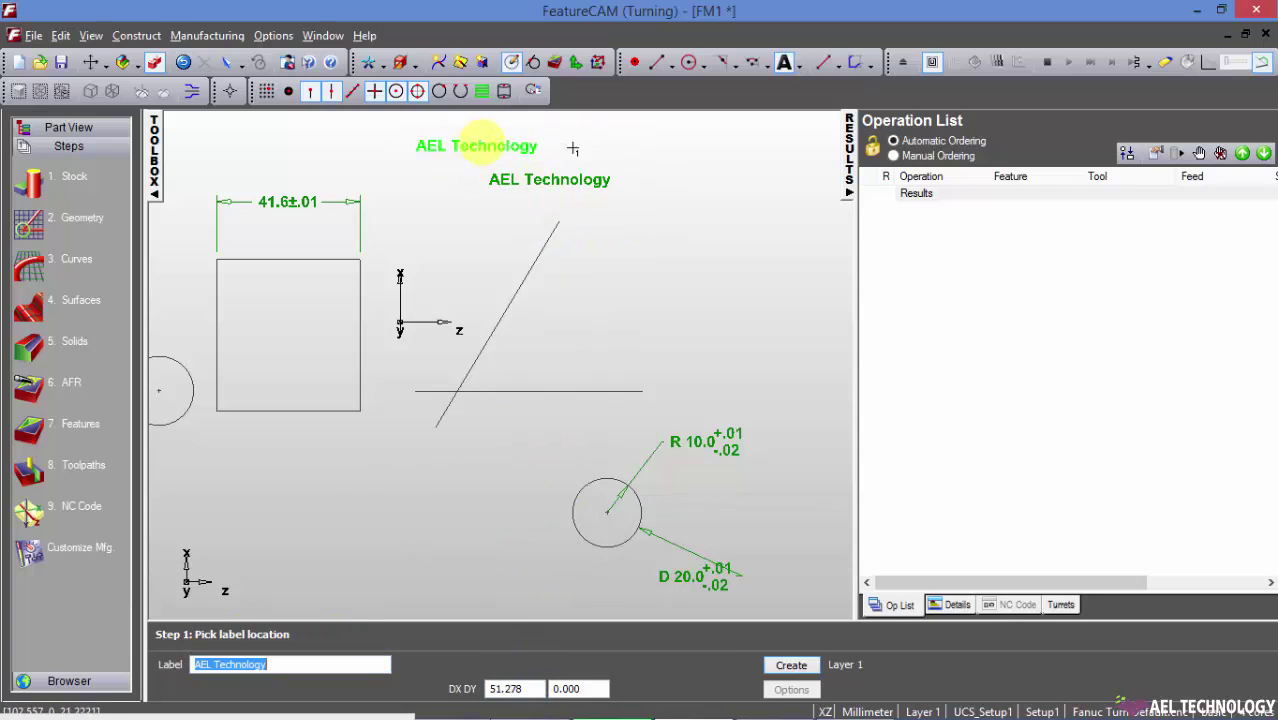
{"action": "key", "text": "Escape"}
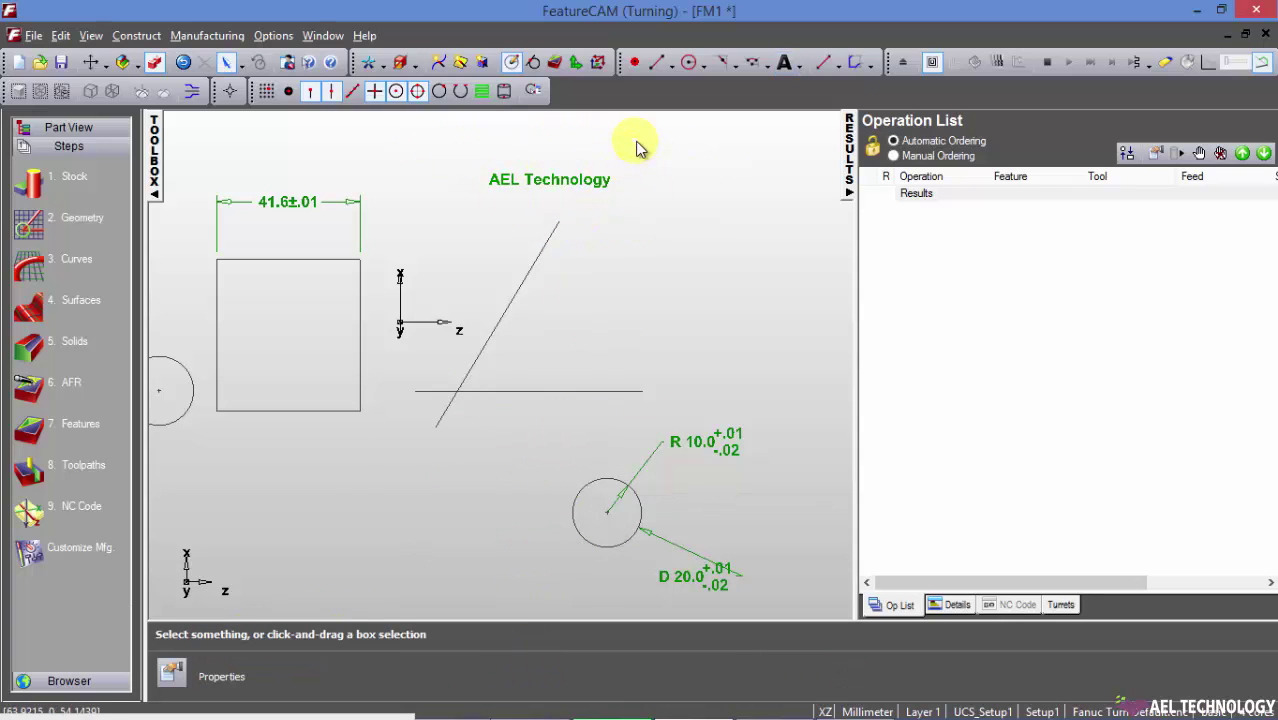
Add an 'AEL' leader annotation with its arrow on the horizontal line and elbow up-right.
{"action": "left_click", "coordinate": [800, 64]}
{"action": "left_click", "coordinate": [825, 198]}
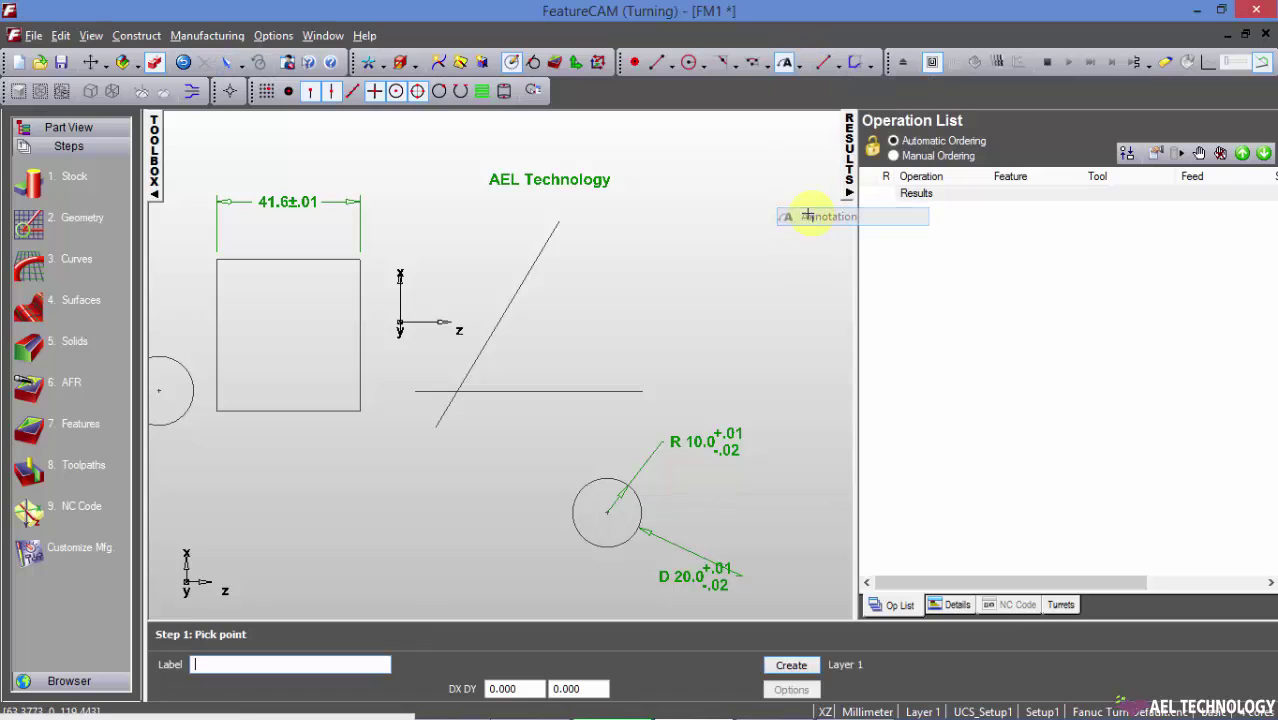
{"action": "type", "text": "AEL"}
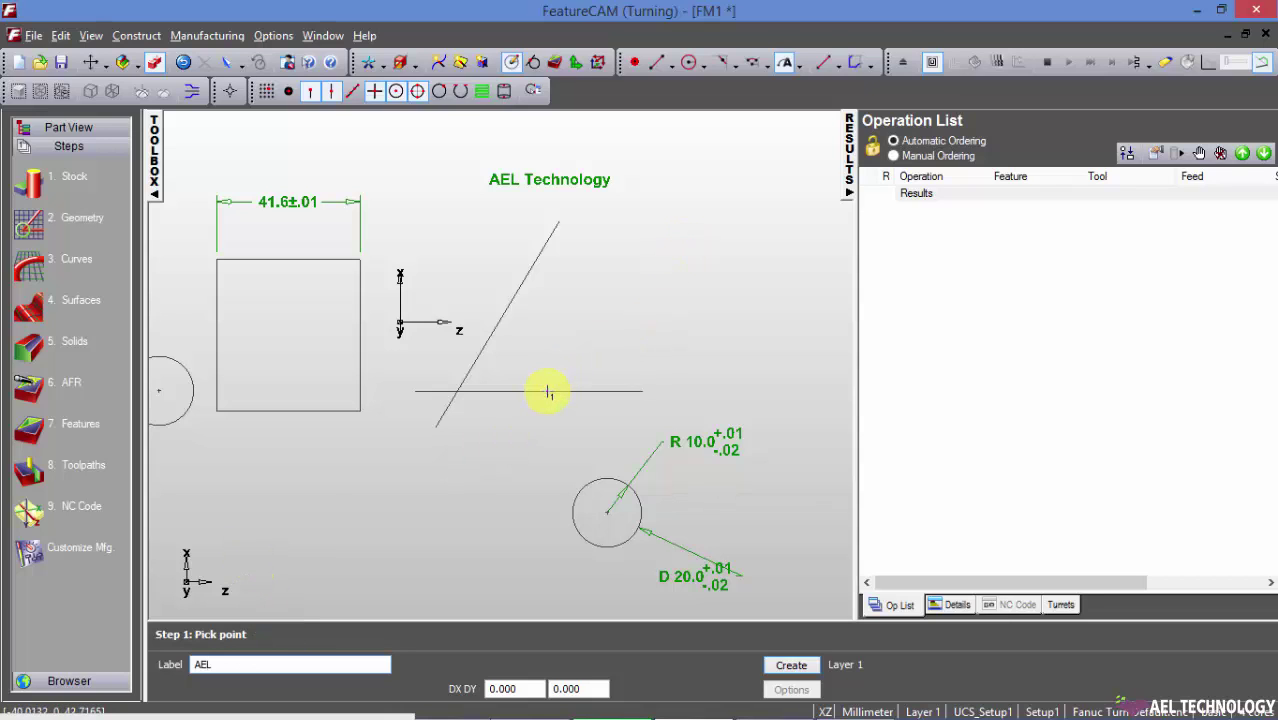
{"action": "left_click", "coordinate": [514, 688]}
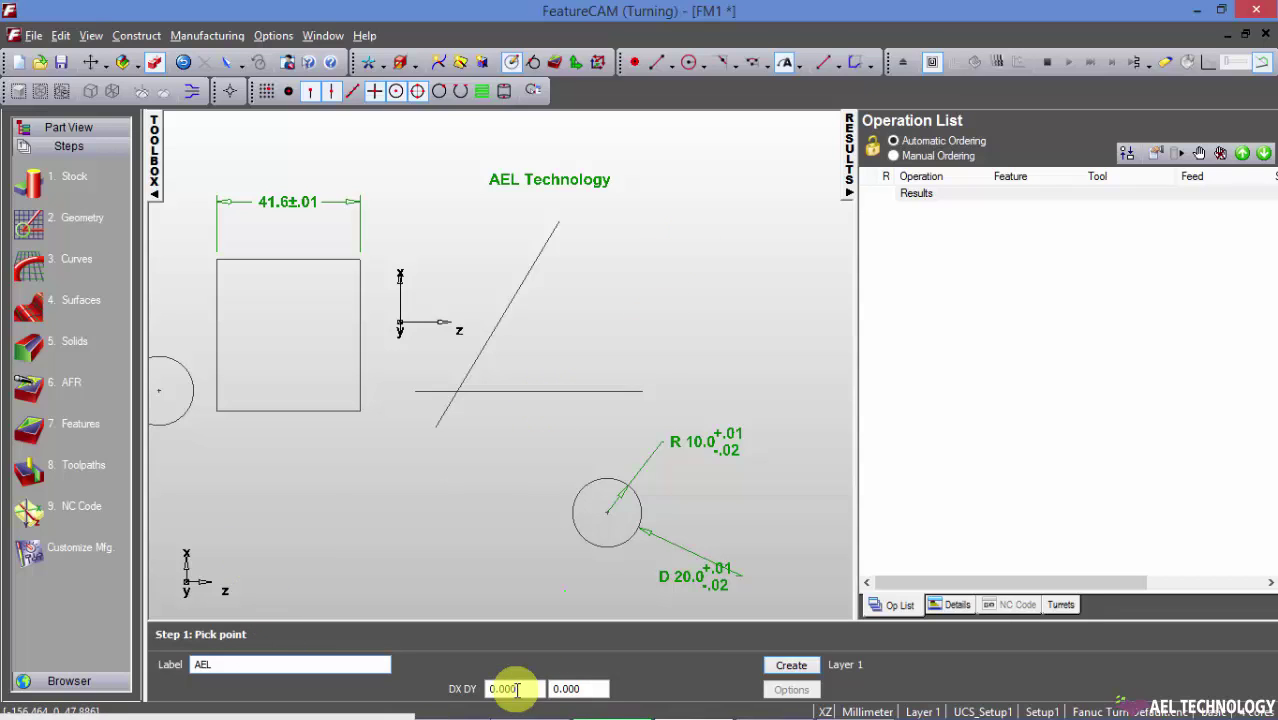
{"action": "left_click", "coordinate": [557, 391]}
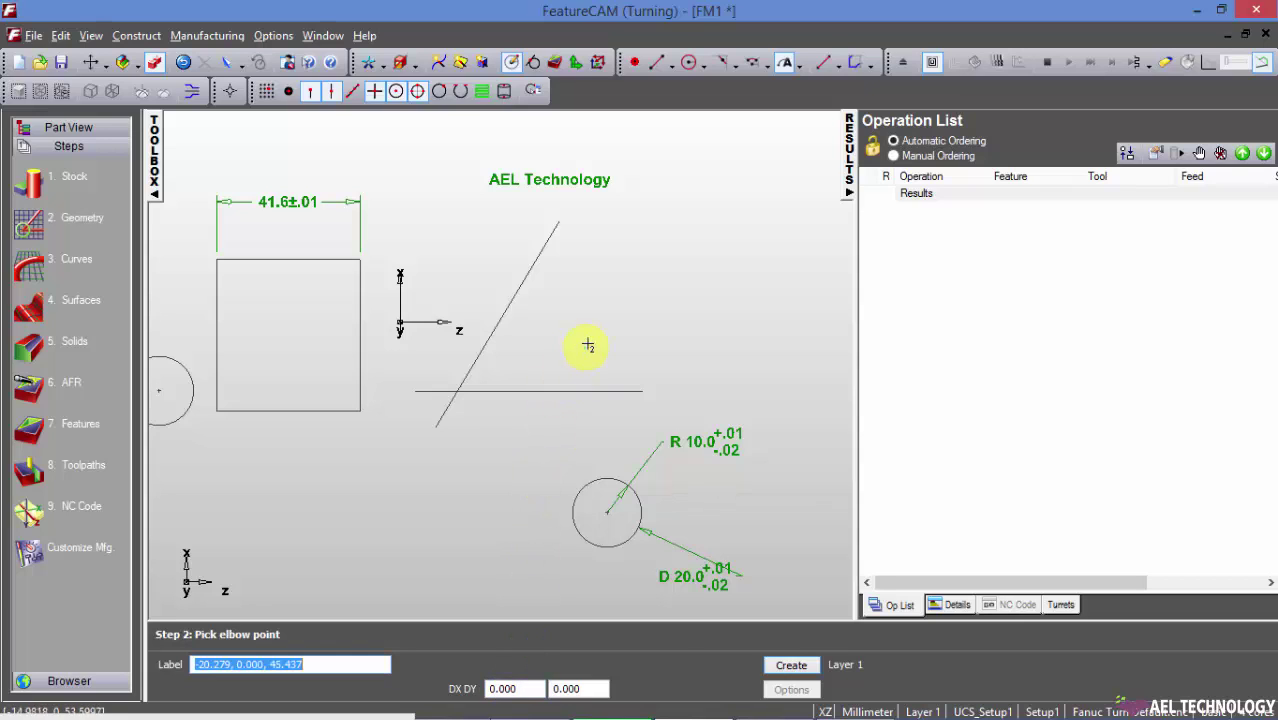
{"action": "left_click", "coordinate": [636, 296]}
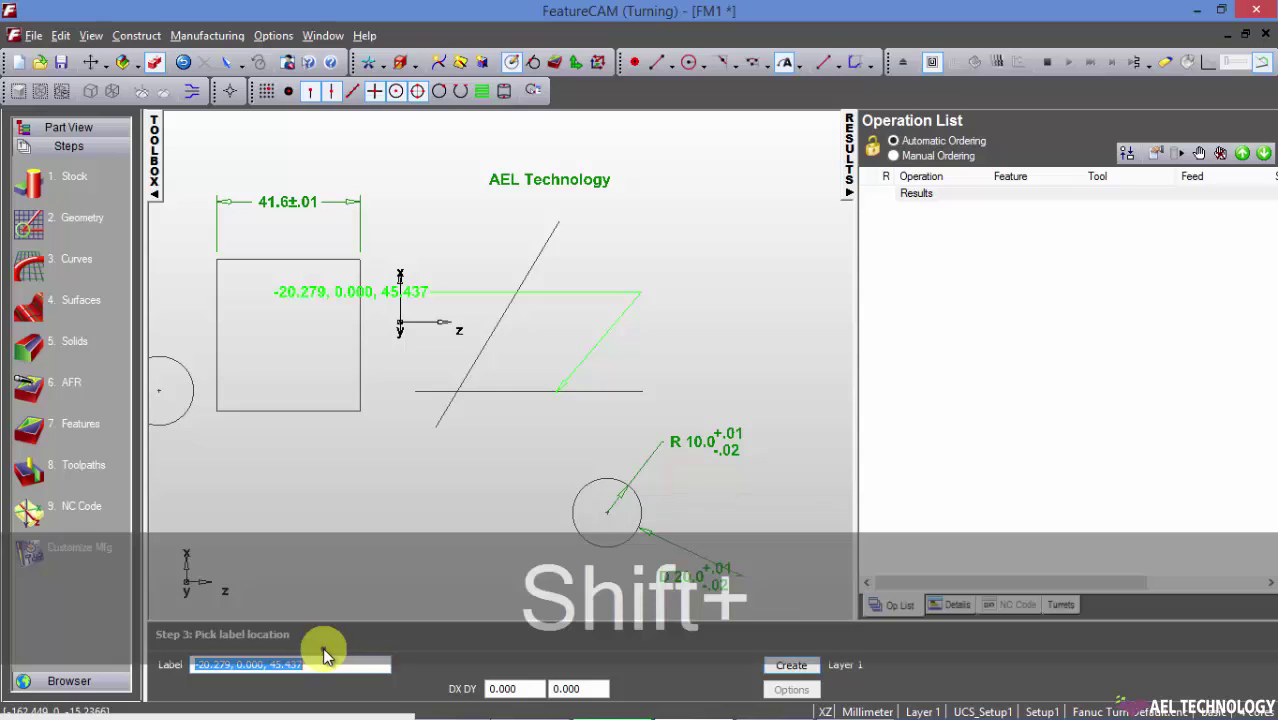
{"action": "type", "text": "A"}
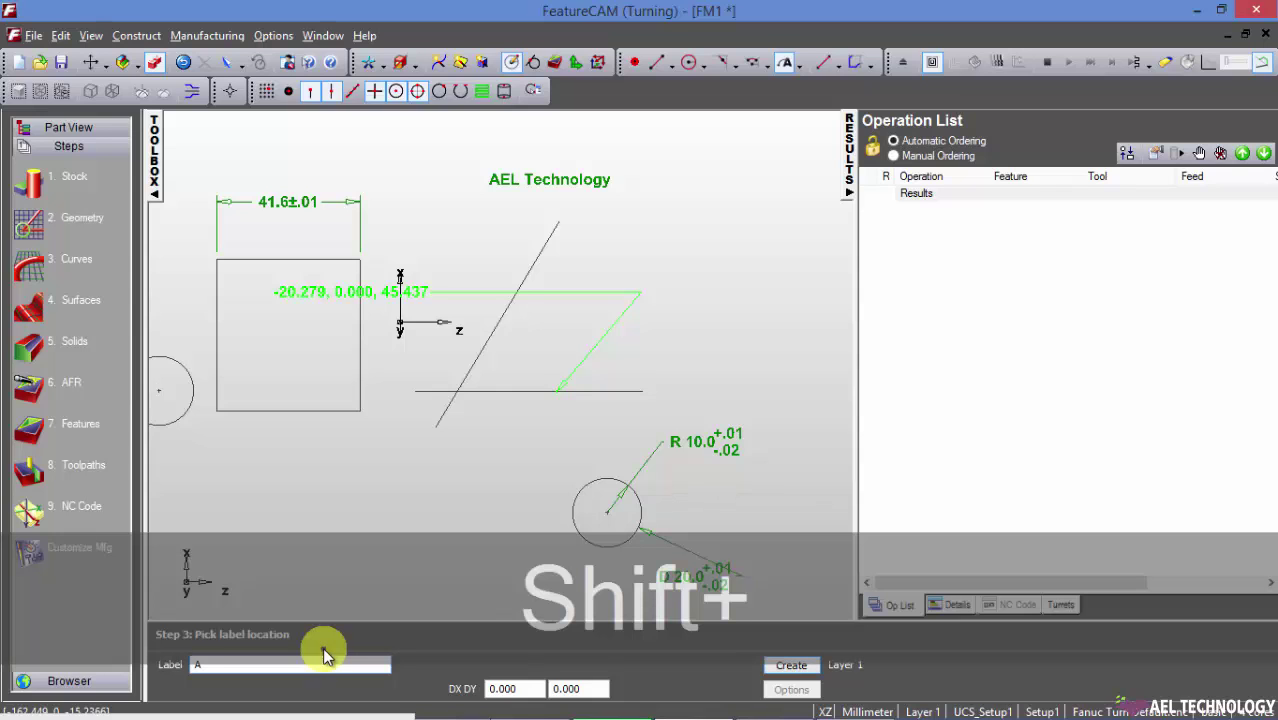
{"action": "type", "text": "E"}
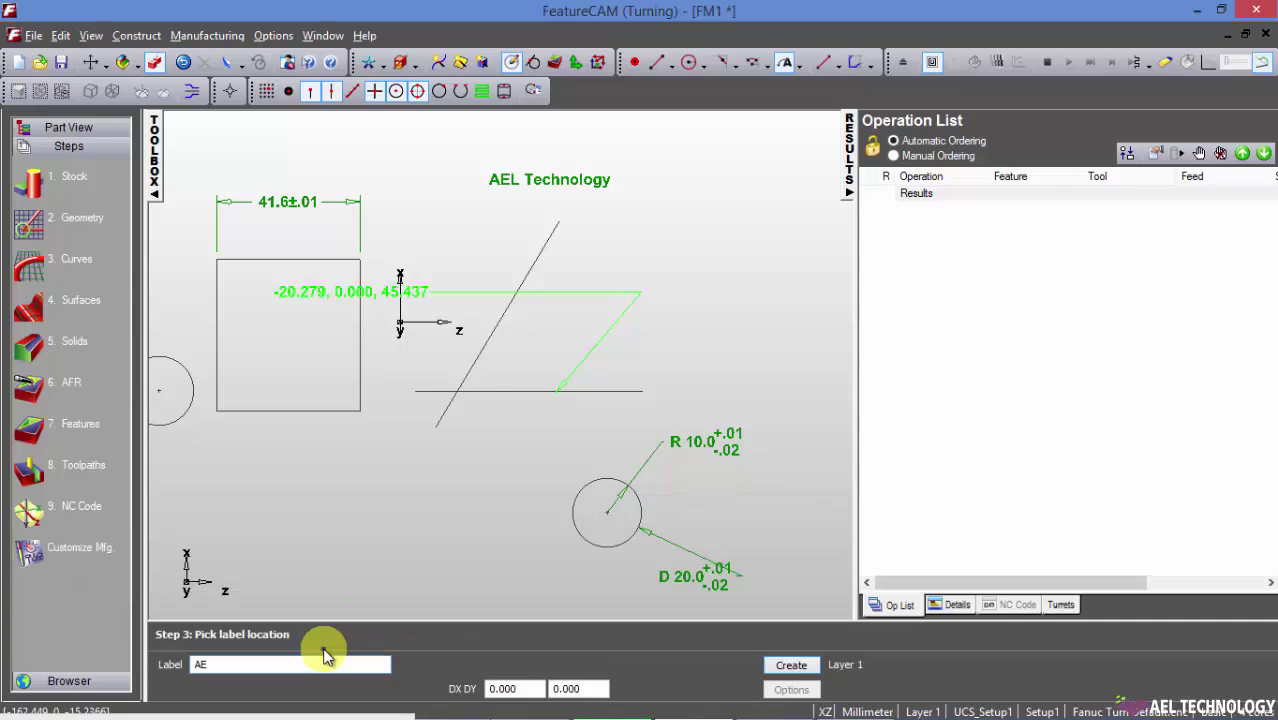
{"action": "type", "text": "L"}
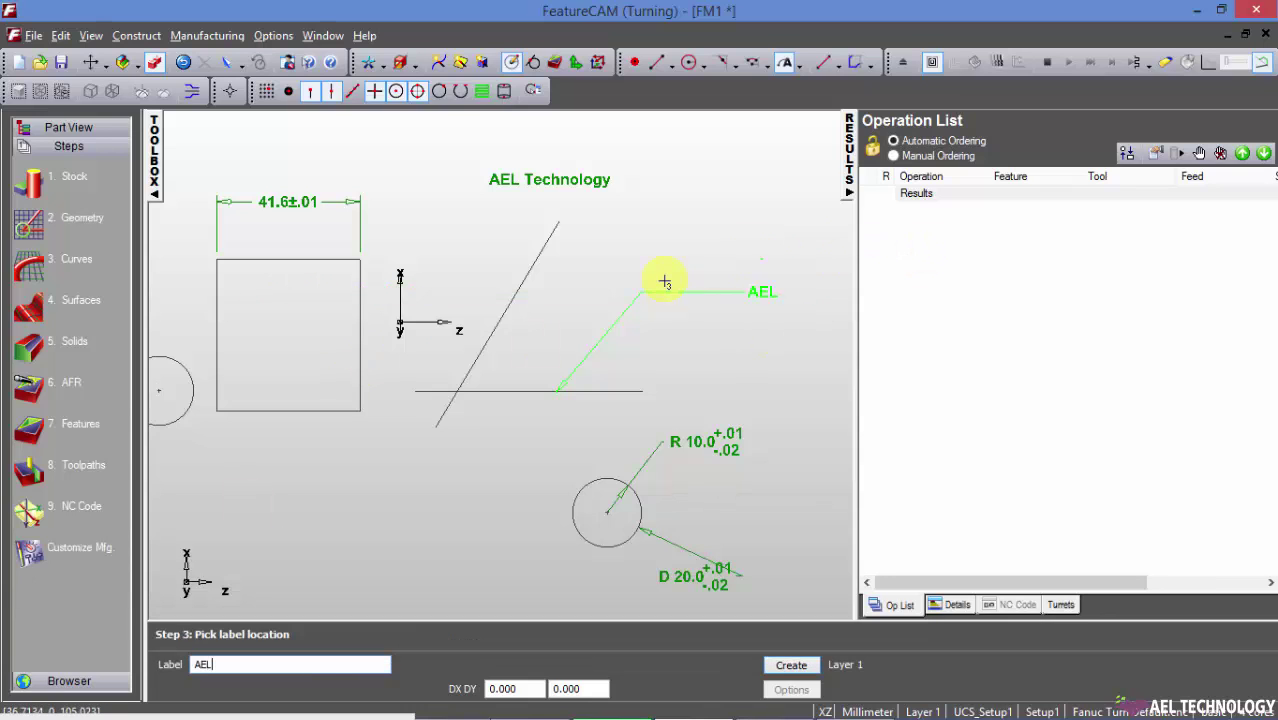
{"action": "left_click", "coordinate": [680, 282]}
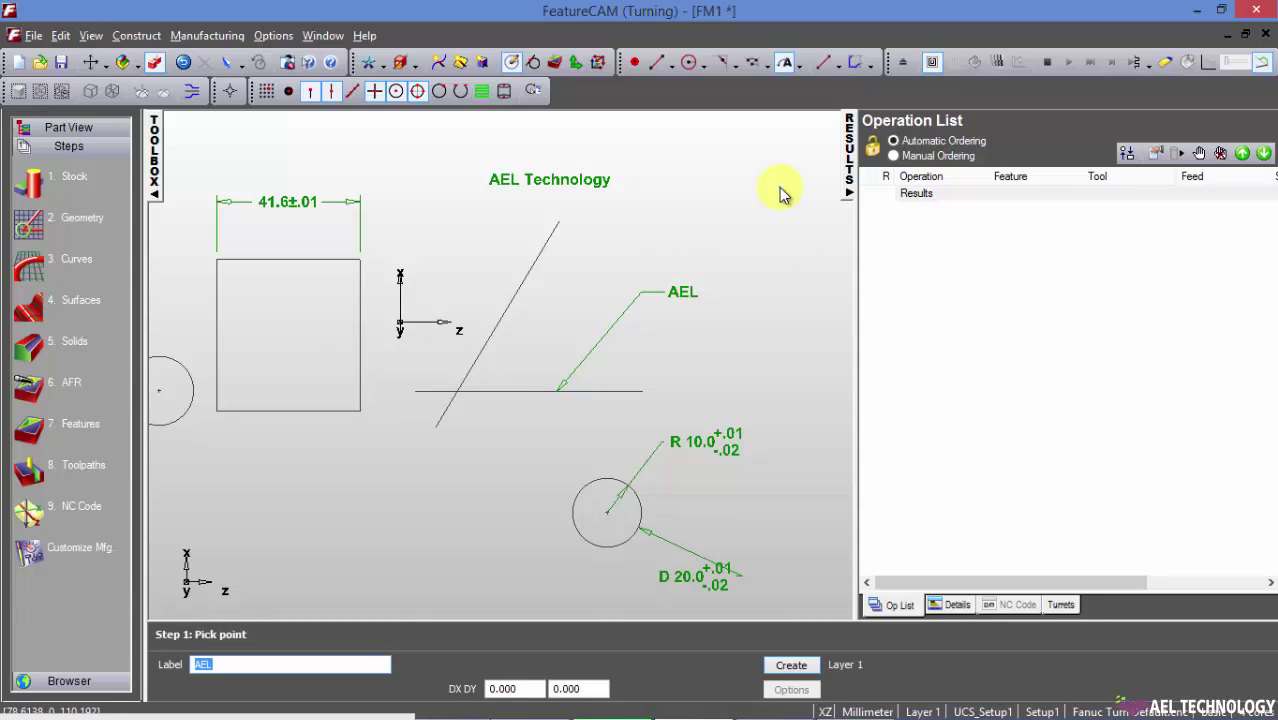
{"action": "key", "text": "Escape"}
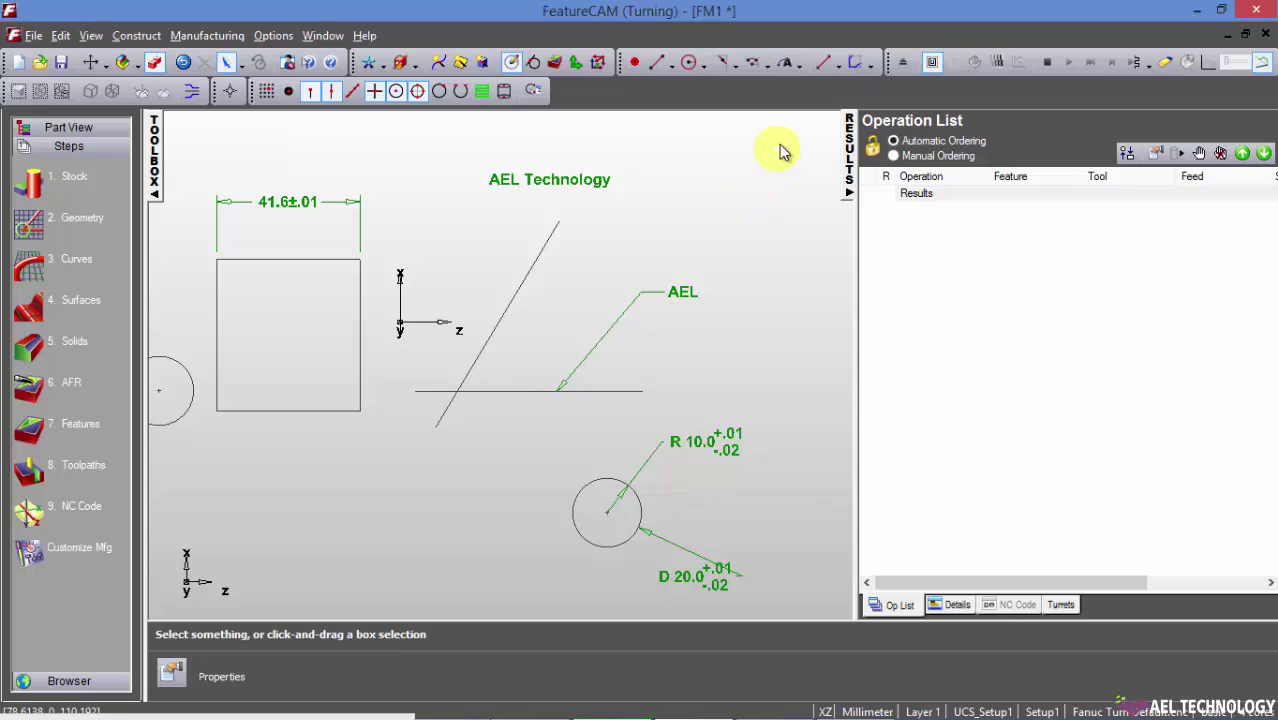